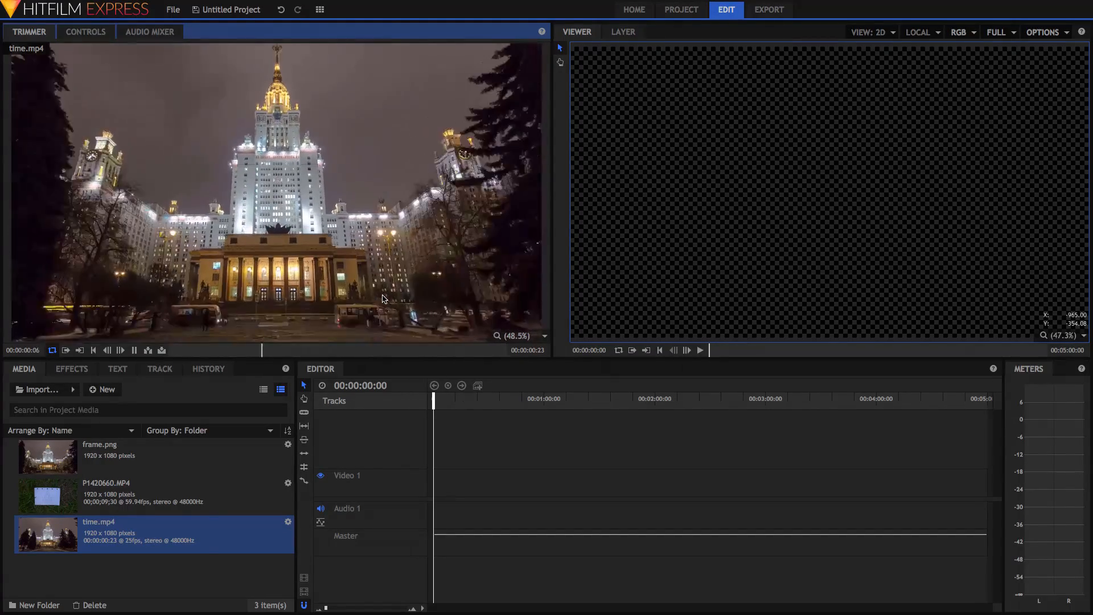
Play the time.mp4 timelapse clip to review its motion
{"action": "key", "text": "space"}
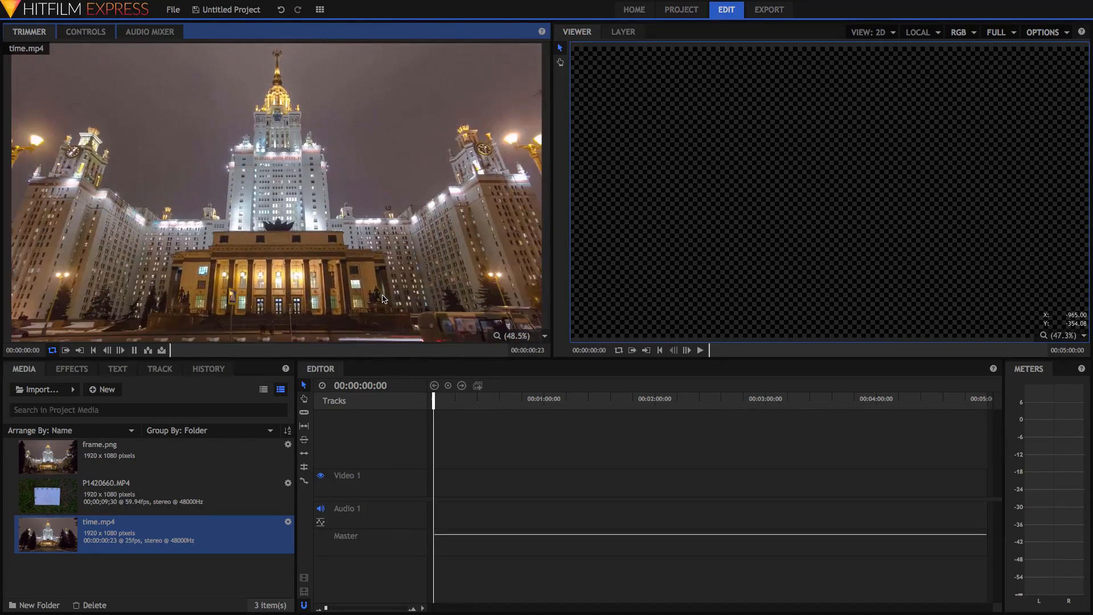
{"action": "key", "text": "space"}
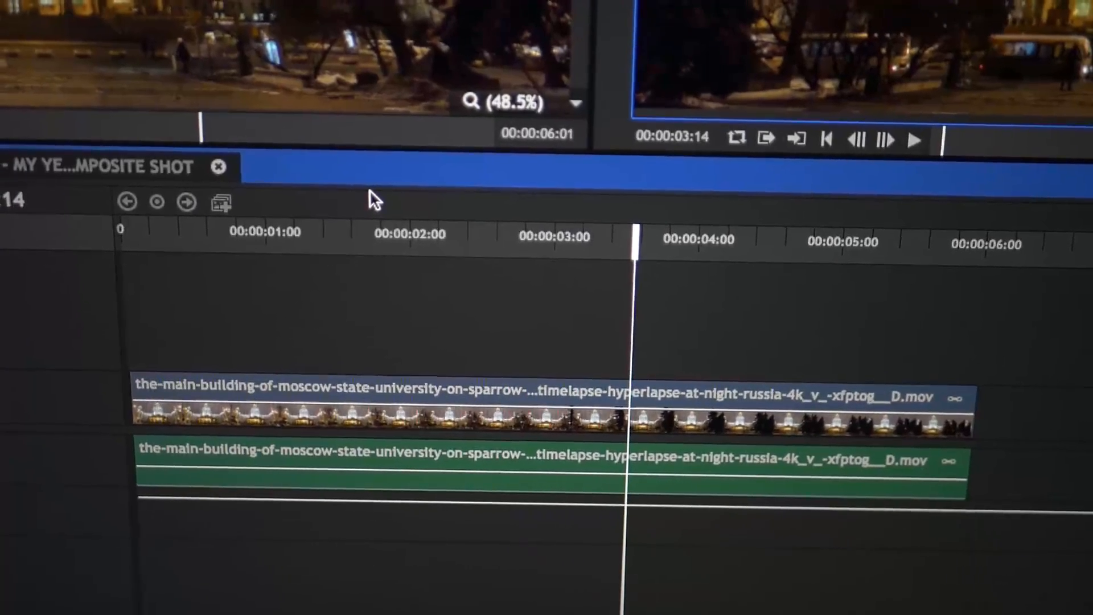
Pick a frame of the university timelapse on the timeline and start exporting it as a still image
{"action": "left_click", "coordinate": [423, 236]}
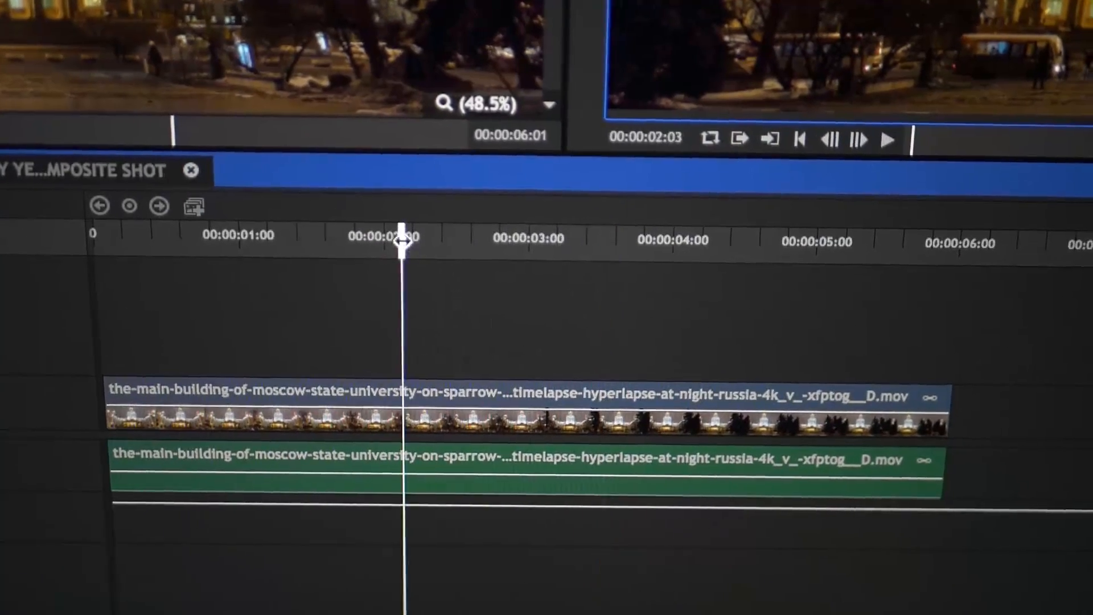
{"action": "left_click_drag", "start_coordinate": [442, 241], "coordinate": [578, 250]}
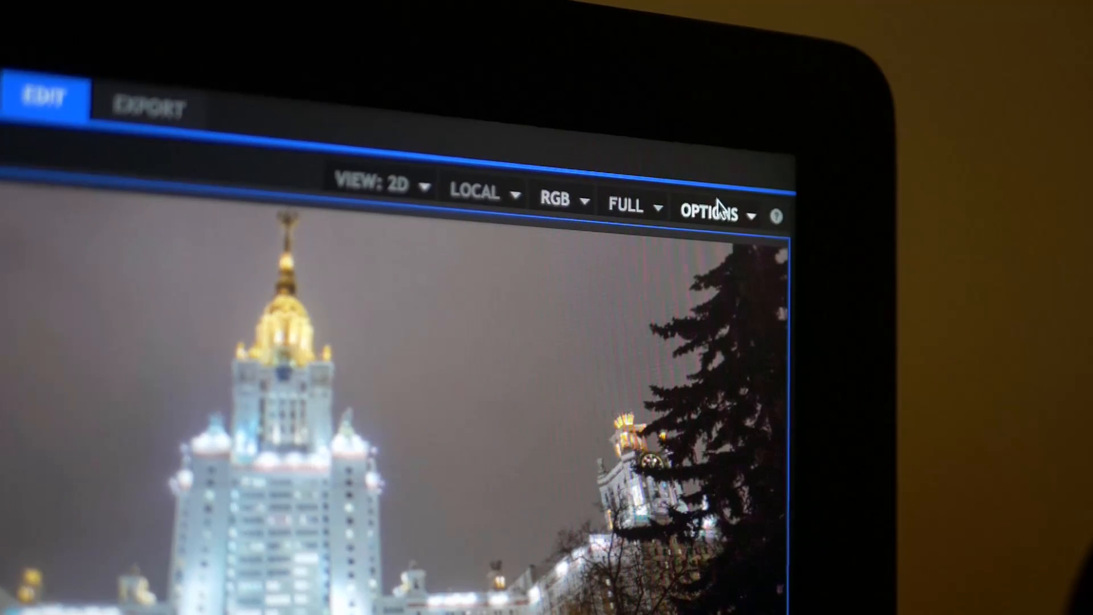
{"action": "left_click", "coordinate": [680, 157]}
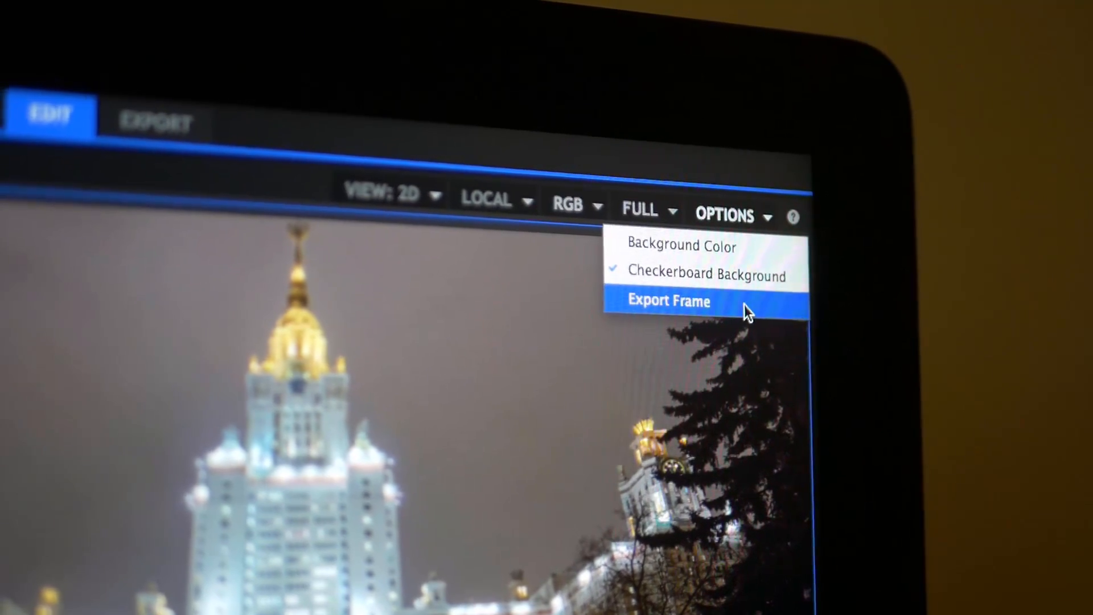
{"action": "left_click", "coordinate": [748, 305]}
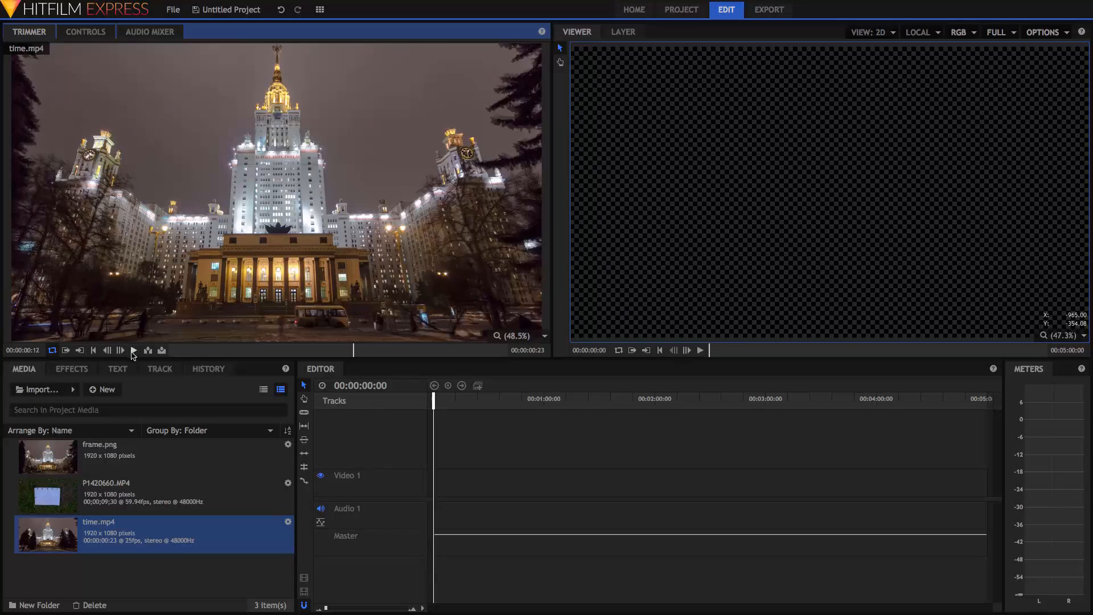
Review the source media: scrub time.mp4 near its start and preview P1420660.MP4 and frame.png
{"action": "left_click", "coordinate": [197, 350]}
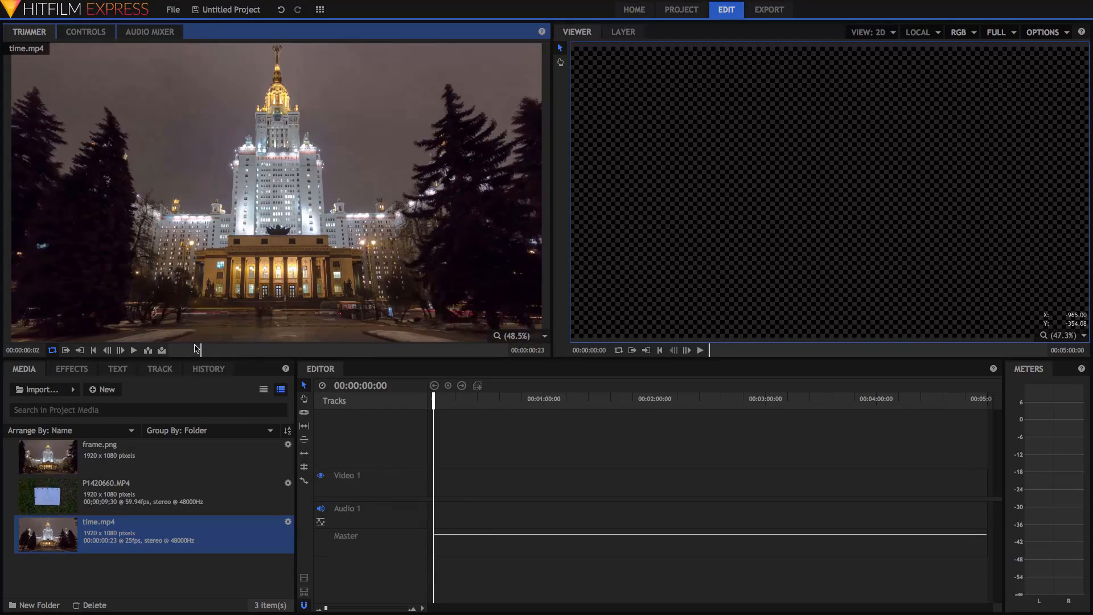
{"action": "left_click", "coordinate": [121, 485]}
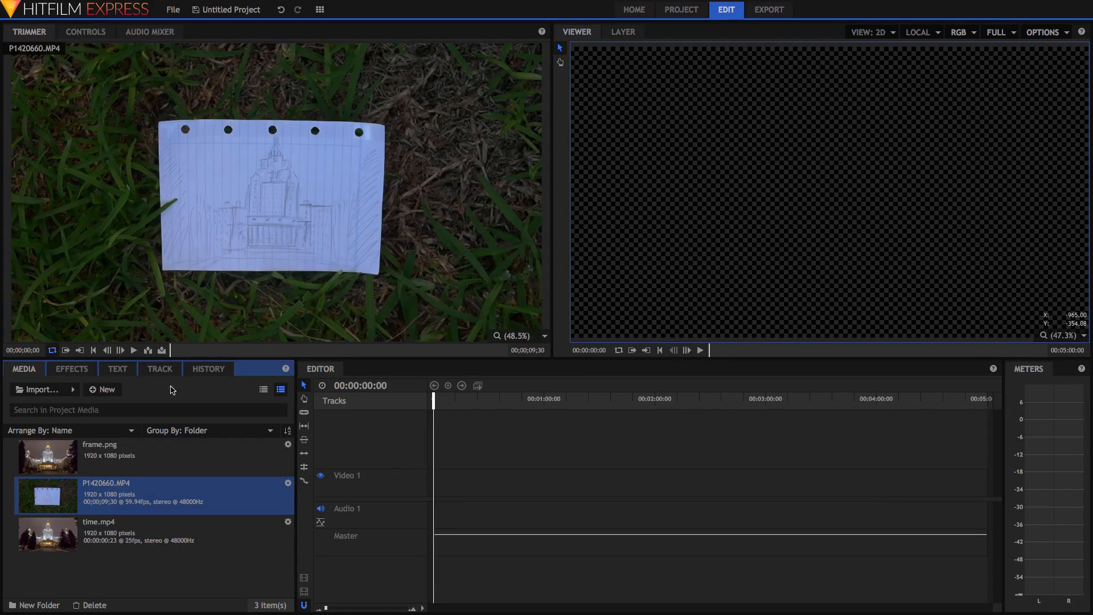
{"action": "left_click", "coordinate": [108, 446]}
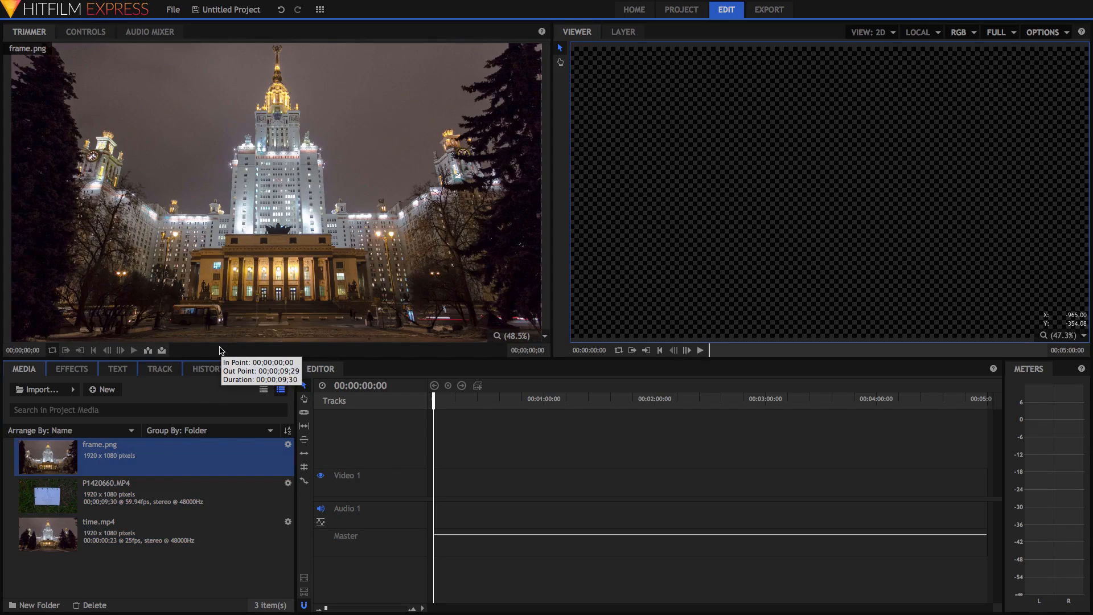
{"action": "left_click", "coordinate": [127, 548]}
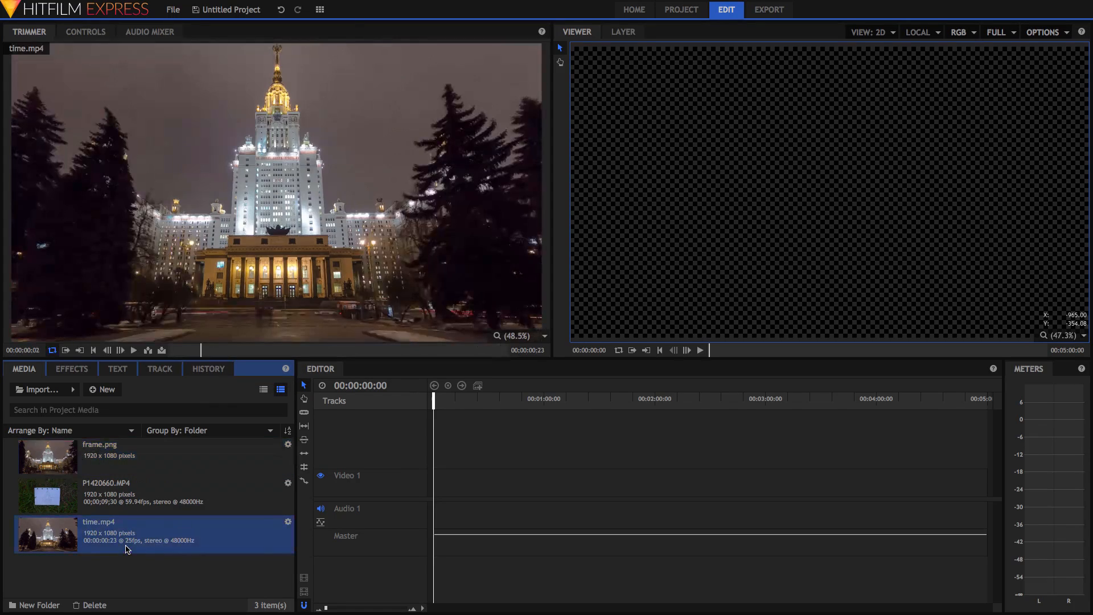
Make a composite shot from time.mp4 with a duration of 00:00:03:00
{"action": "right_click", "coordinate": [116, 530]}
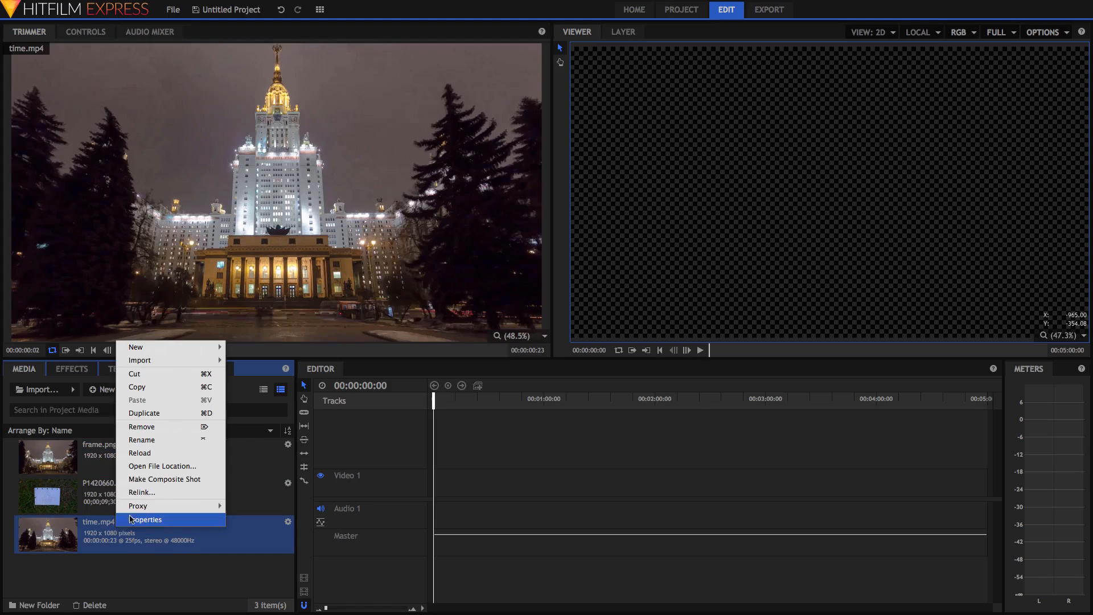
{"action": "left_click", "coordinate": [161, 480]}
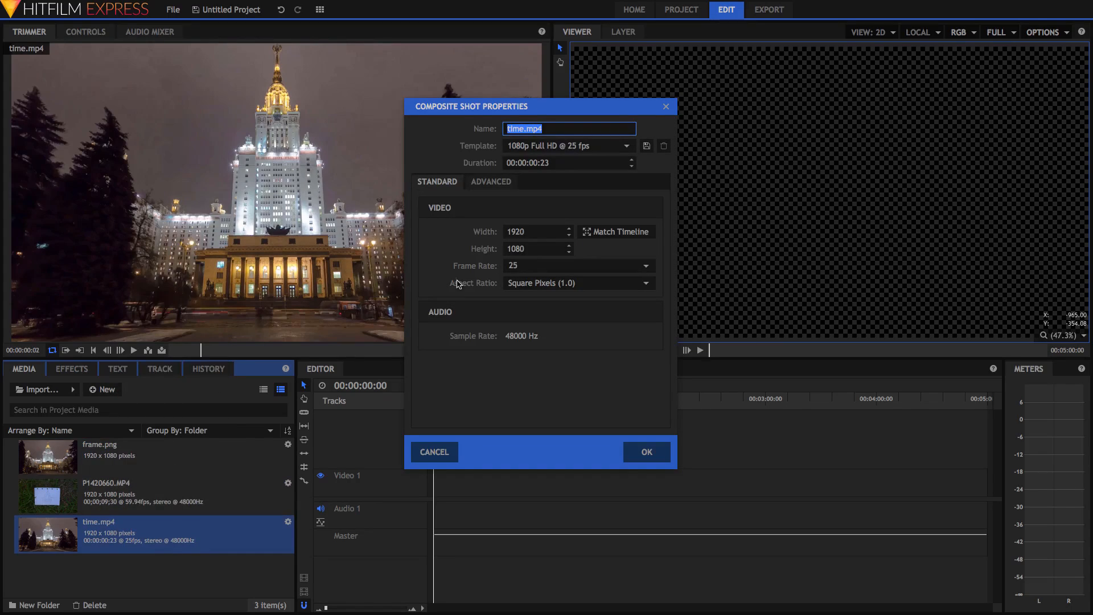
{"action": "left_click", "coordinate": [540, 163]}
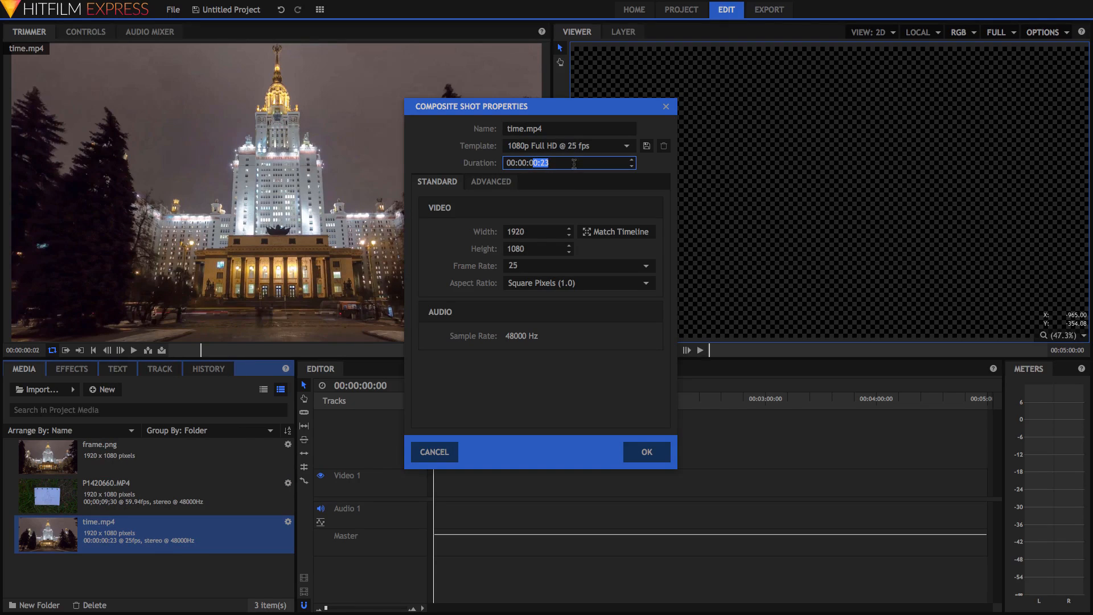
{"action": "type", "text": "3"}
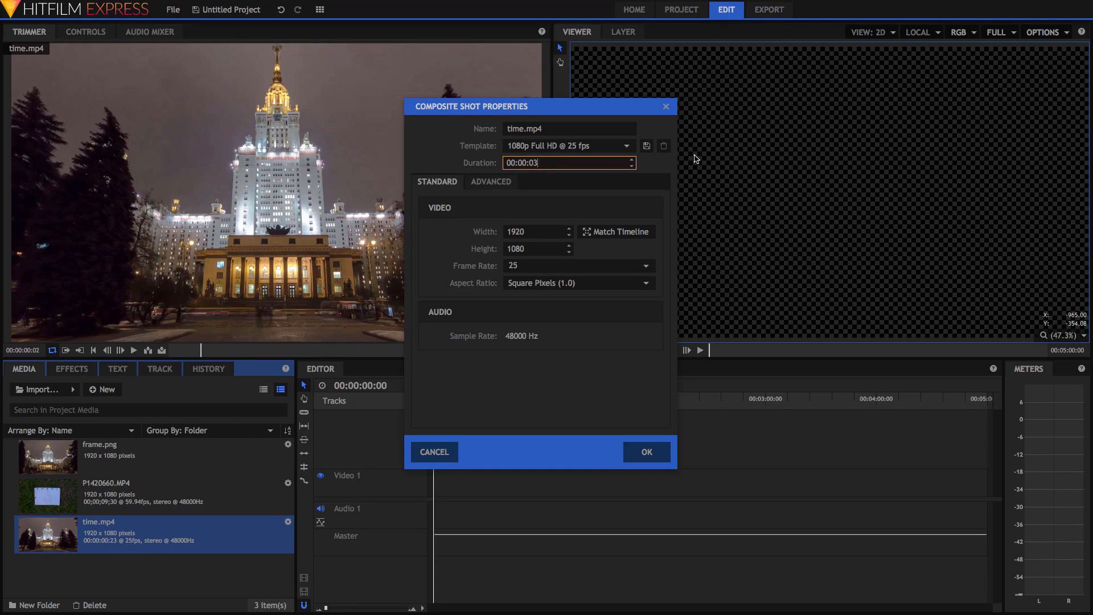
{"action": "type", "text": ":00"}
{"action": "key", "text": "Return"}
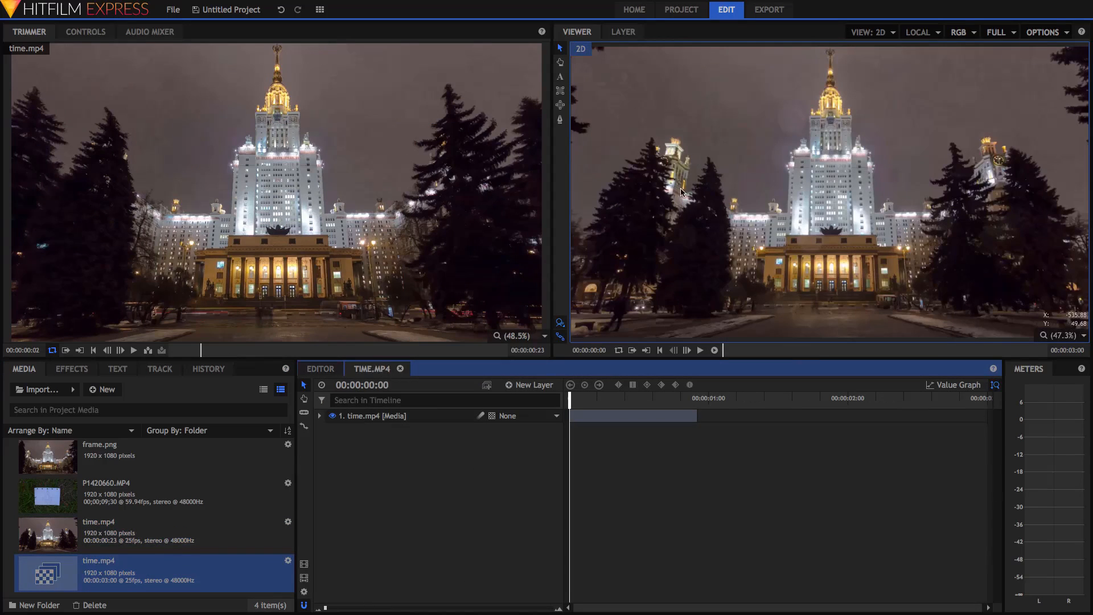
Move the time.mp4 layer to the end of the composite shot and add P1420660.MP4 as a layer above it
{"action": "left_click_drag", "start_coordinate": [588, 420], "coordinate": [876, 392]}
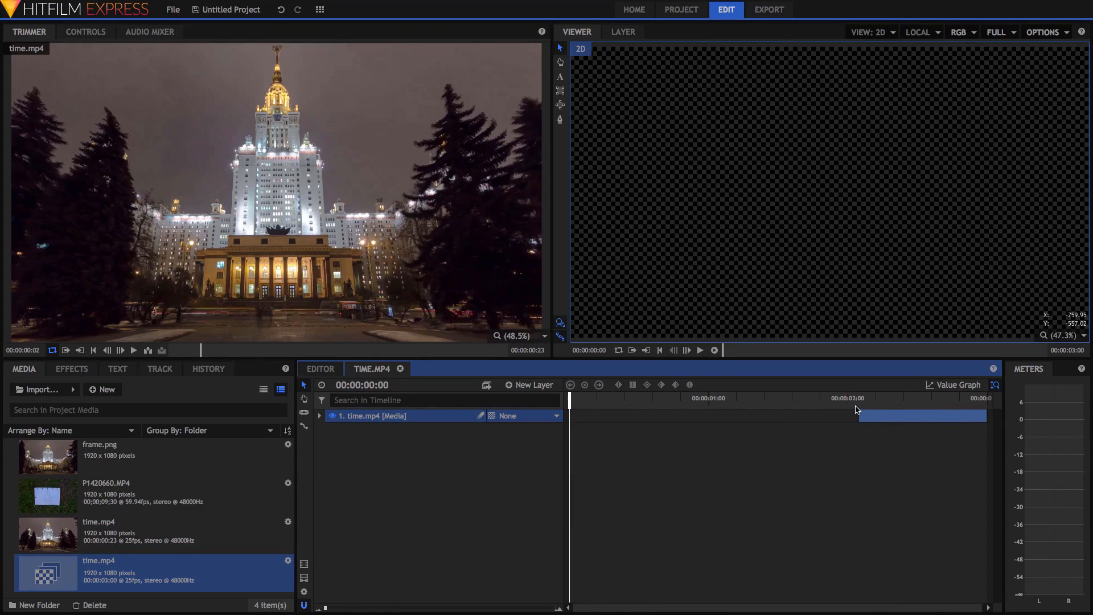
{"action": "left_click_drag", "start_coordinate": [67, 494], "coordinate": [380, 415]}
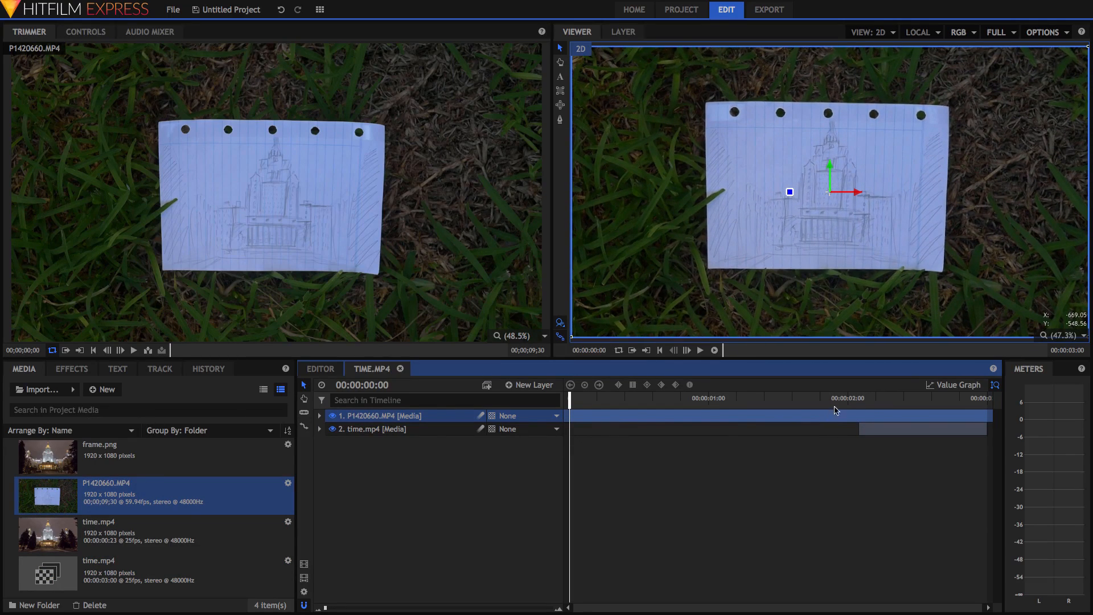
Slice the P1420660.MP4 layer where the time.mp4 layer begins and delete the part after the cut
{"action": "key", "text": "c"}
{"action": "left_click", "coordinate": [865, 416]}
{"action": "key", "text": "v"}
{"action": "left_click", "coordinate": [870, 429]}
{"action": "key", "text": "Delete"}
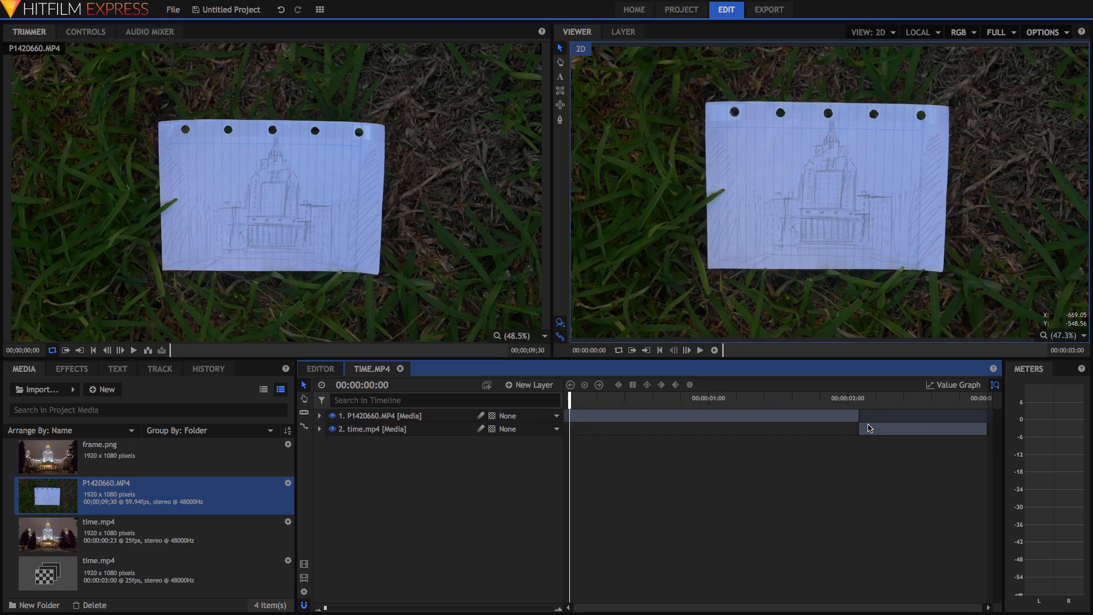
Set the audio level of the P1420660.MP4 layer to -60.0 dB
{"action": "left_click_drag", "start_coordinate": [738, 401], "coordinate": [734, 418]}
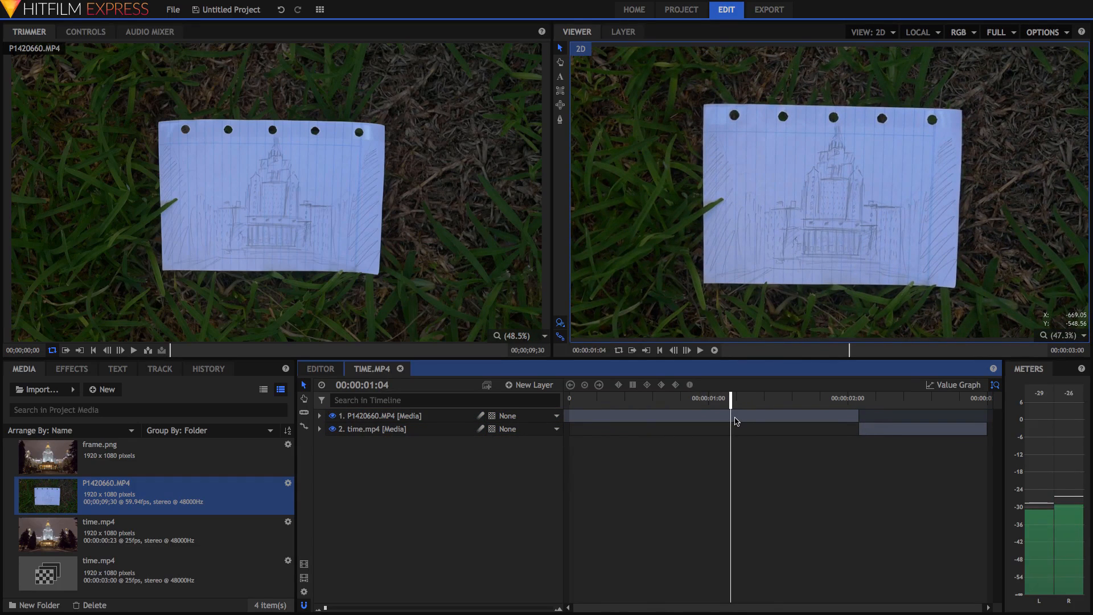
{"action": "left_click", "coordinate": [737, 422]}
{"action": "left_click", "coordinate": [86, 32]}
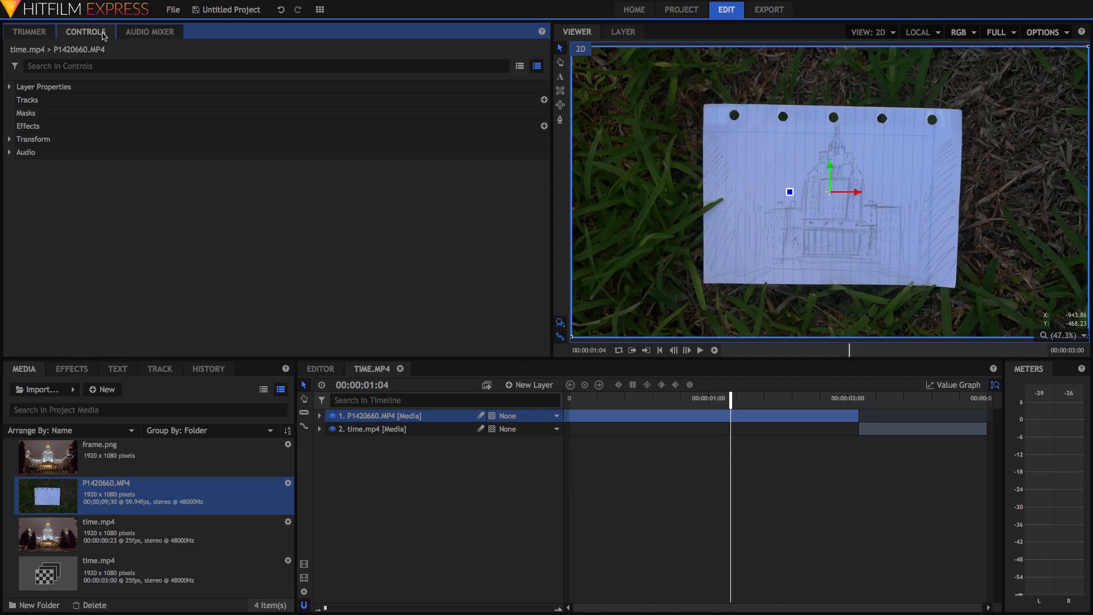
{"action": "left_click", "coordinate": [9, 152]}
Play the composite shot from the start and scrub back into the paper sketch footage
{"action": "left_click", "coordinate": [571, 385]}
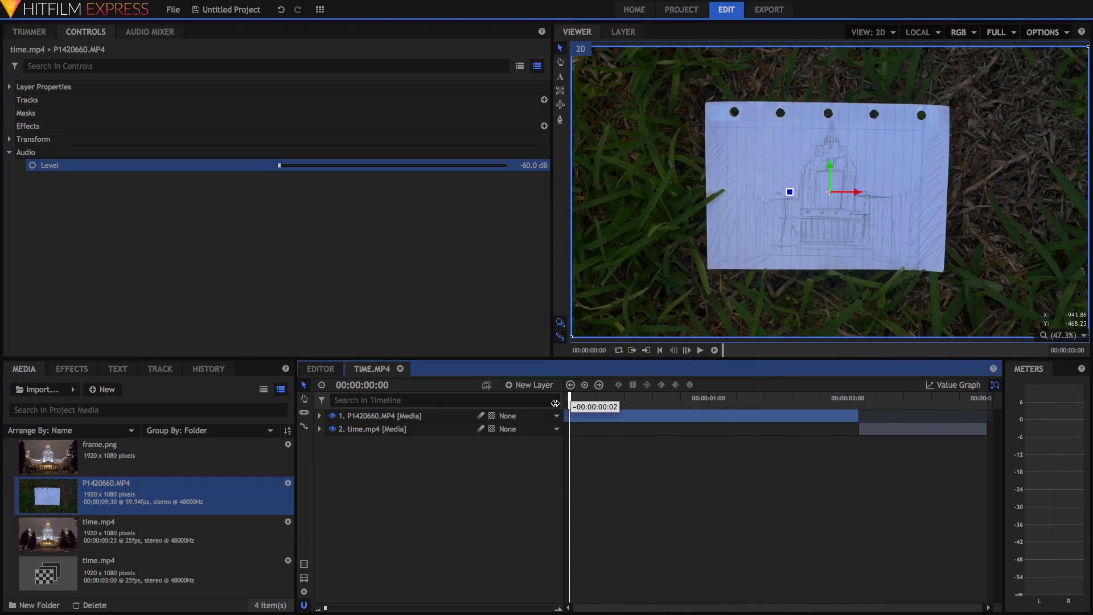
{"action": "key", "text": "space"}
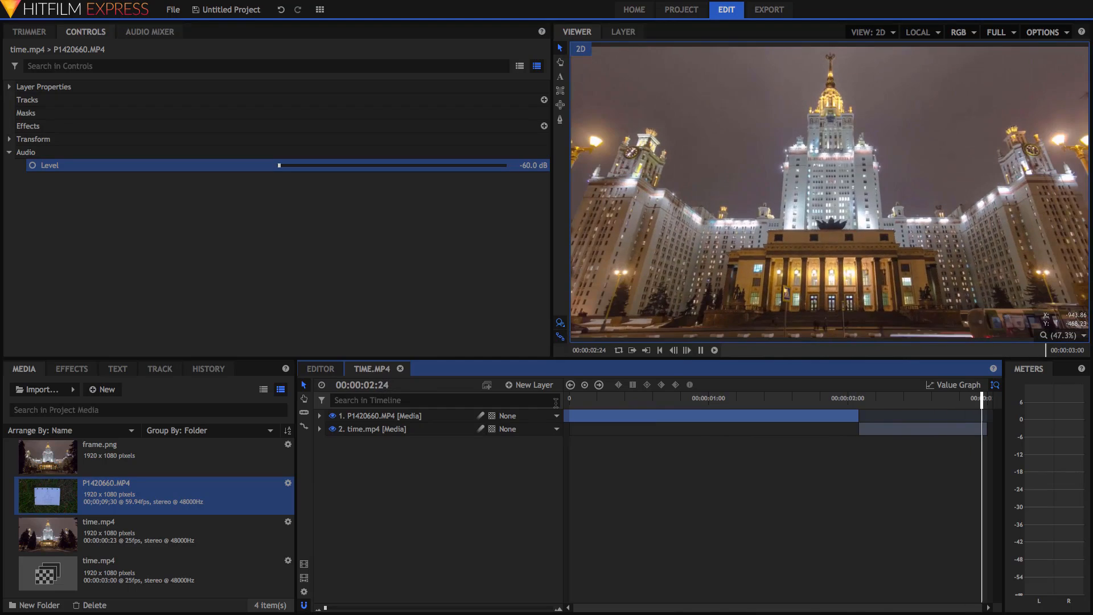
{"action": "left_click_drag", "start_coordinate": [702, 405], "coordinate": [748, 404]}
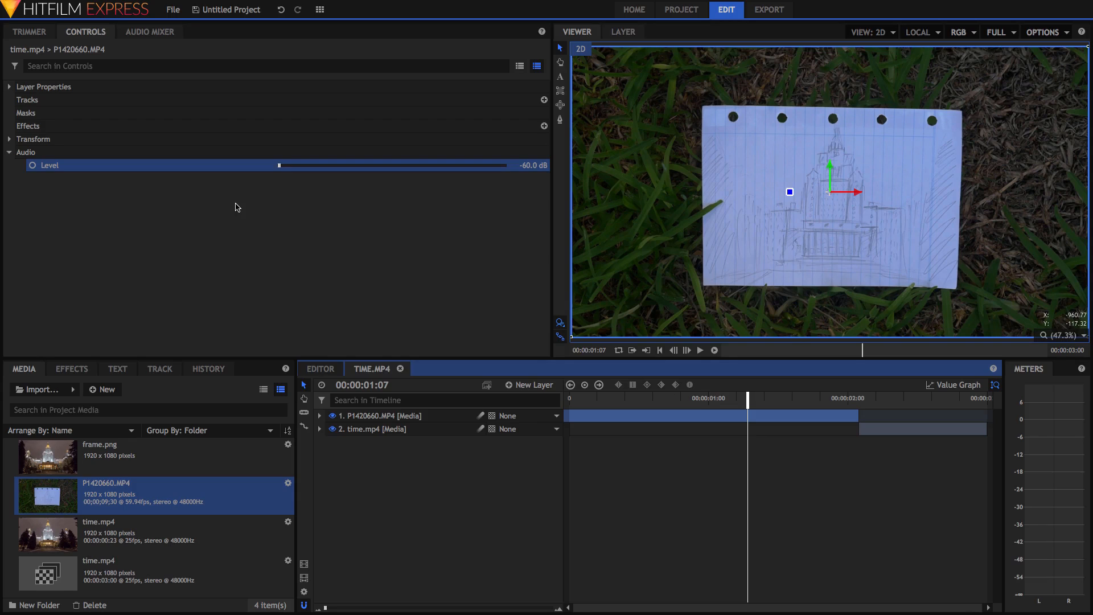
Add a tracker to the P1420660.MP4 layer and display the footage in the layer view
{"action": "left_click", "coordinate": [320, 416]}
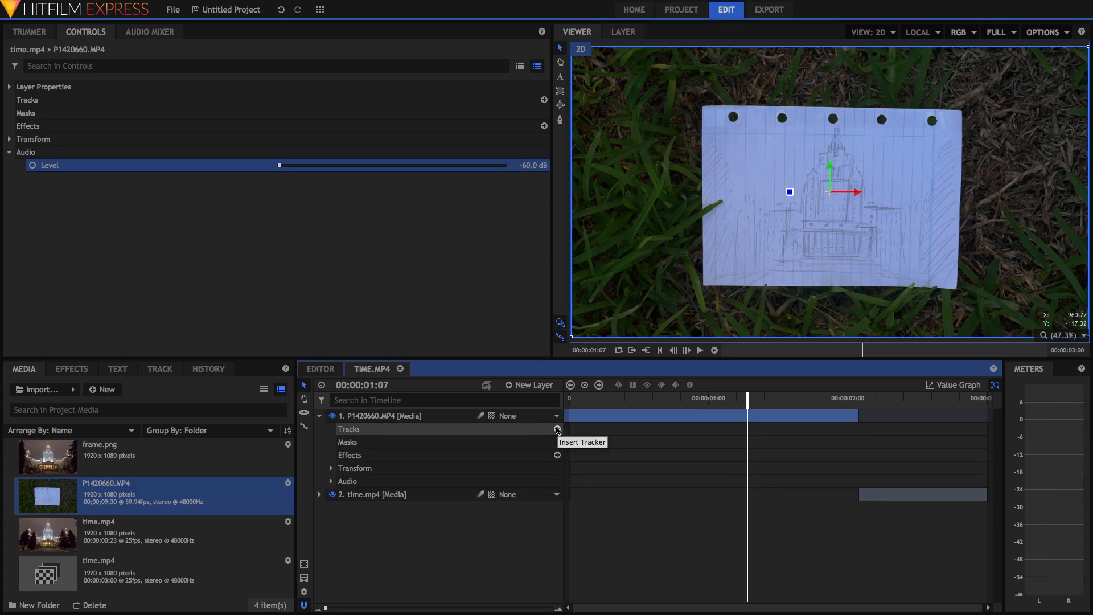
{"action": "left_click", "coordinate": [557, 430]}
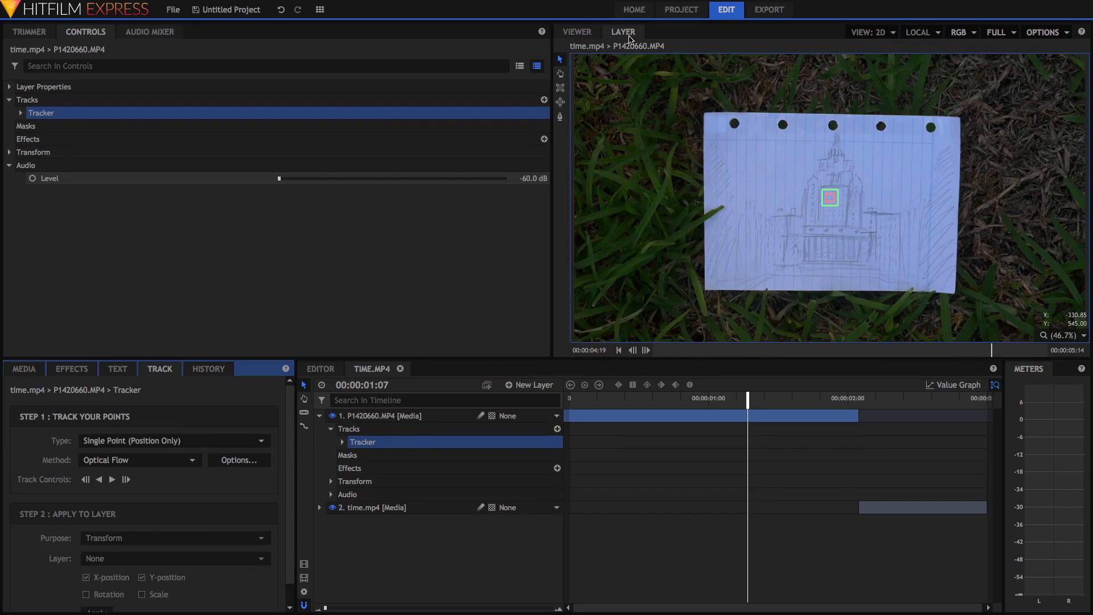
{"action": "left_click", "coordinate": [577, 32]}
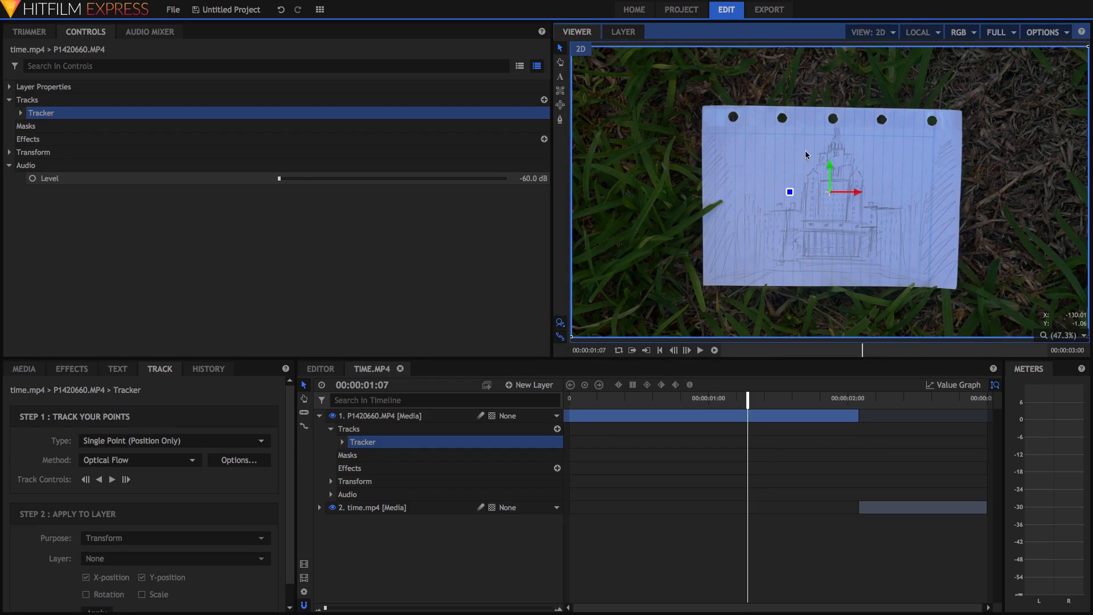
{"action": "left_click", "coordinate": [623, 32]}
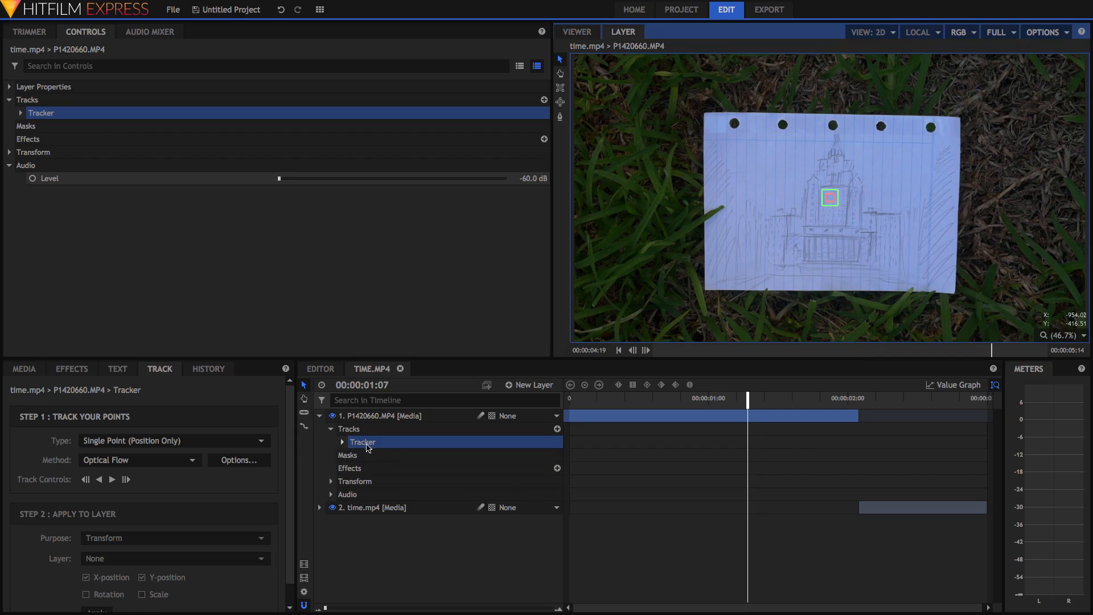
{"action": "left_click", "coordinate": [368, 448]}
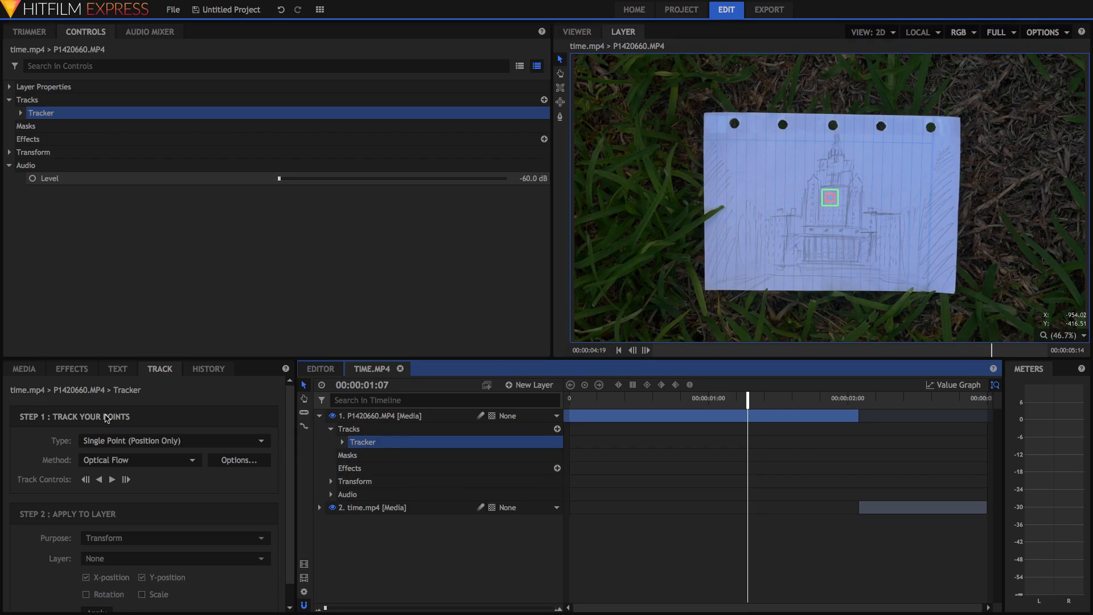
Position the tracker over the leftmost dark mark above the sketched columns and resize its feature and search boxes around it
{"action": "scroll", "coordinate": [113, 471], "scroll_direction": "down", "scroll_amount": 1}
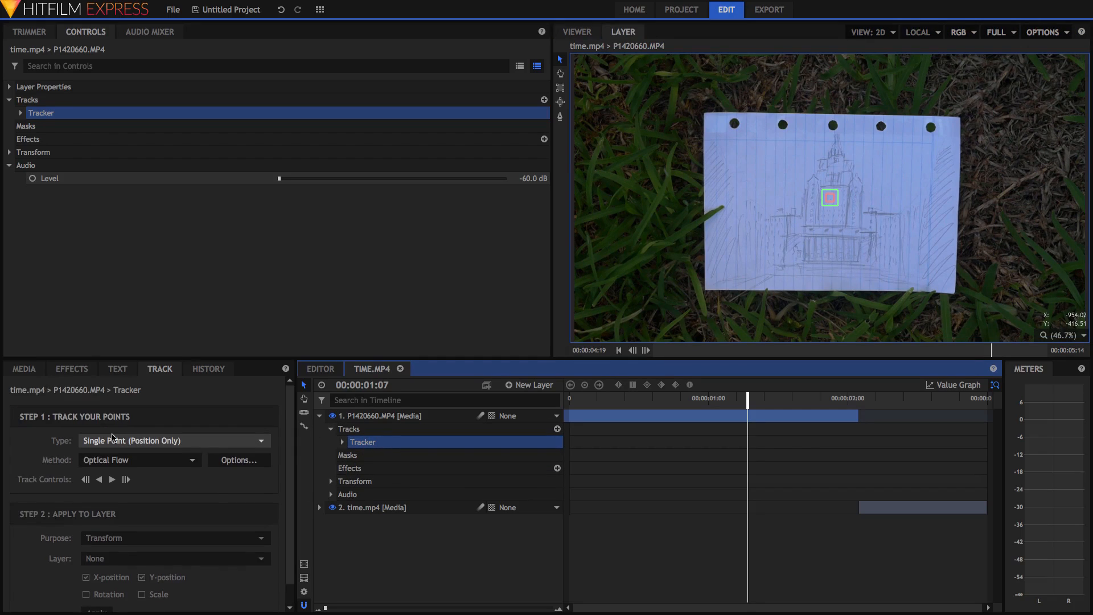
{"action": "scroll", "coordinate": [113, 438], "scroll_direction": "up", "scroll_amount": 1}
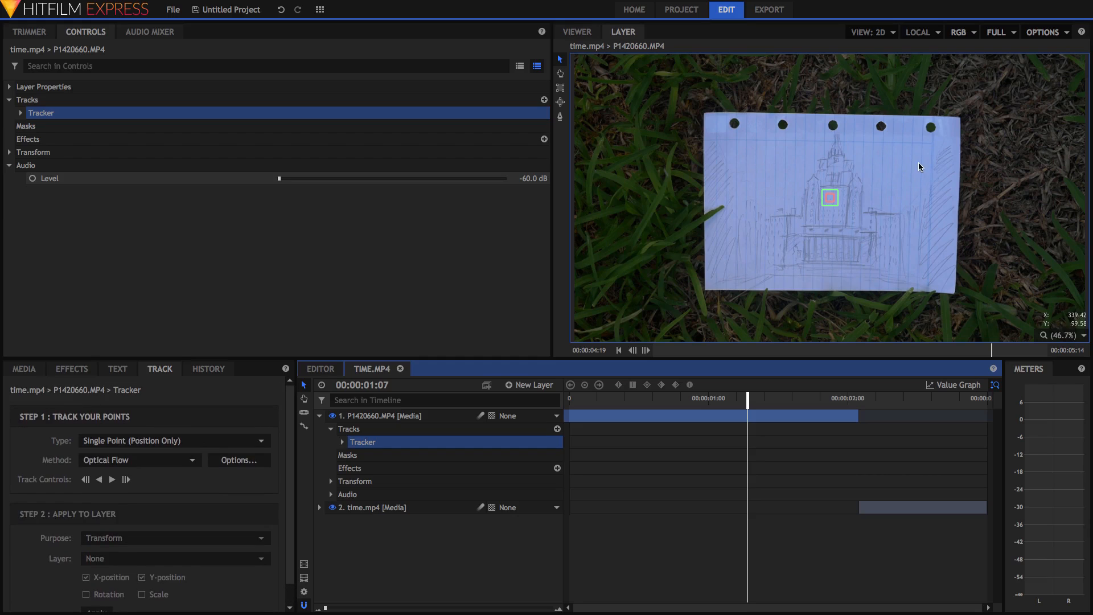
{"action": "scroll", "coordinate": [831, 198], "scroll_direction": "up", "scroll_amount": 8}
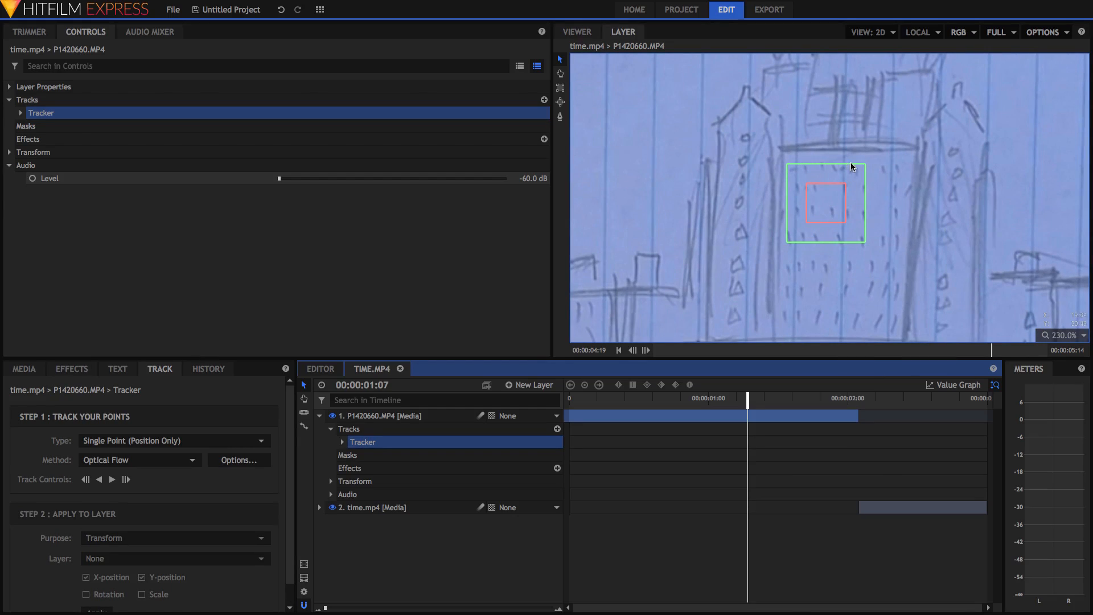
{"action": "left_click_drag", "start_coordinate": [831, 218], "coordinate": [790, 234]}
{"action": "scroll", "coordinate": [734, 254], "scroll_direction": "down", "scroll_amount": 1}
{"action": "scroll", "coordinate": [734, 254], "scroll_direction": "down", "scroll_amount": 1}
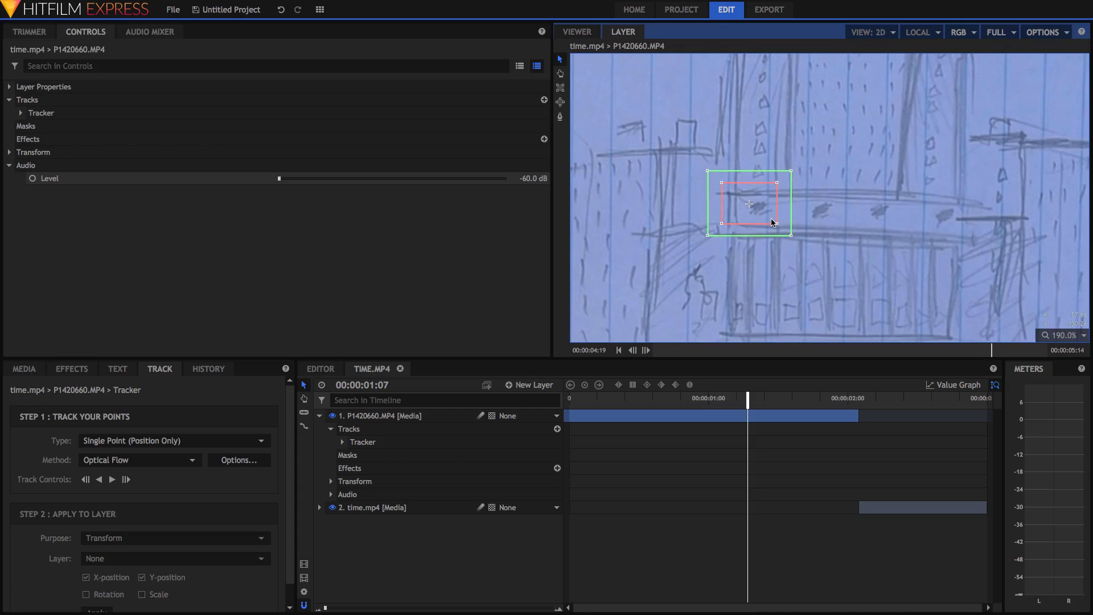
{"action": "left_click_drag", "start_coordinate": [791, 234], "coordinate": [795, 237]}
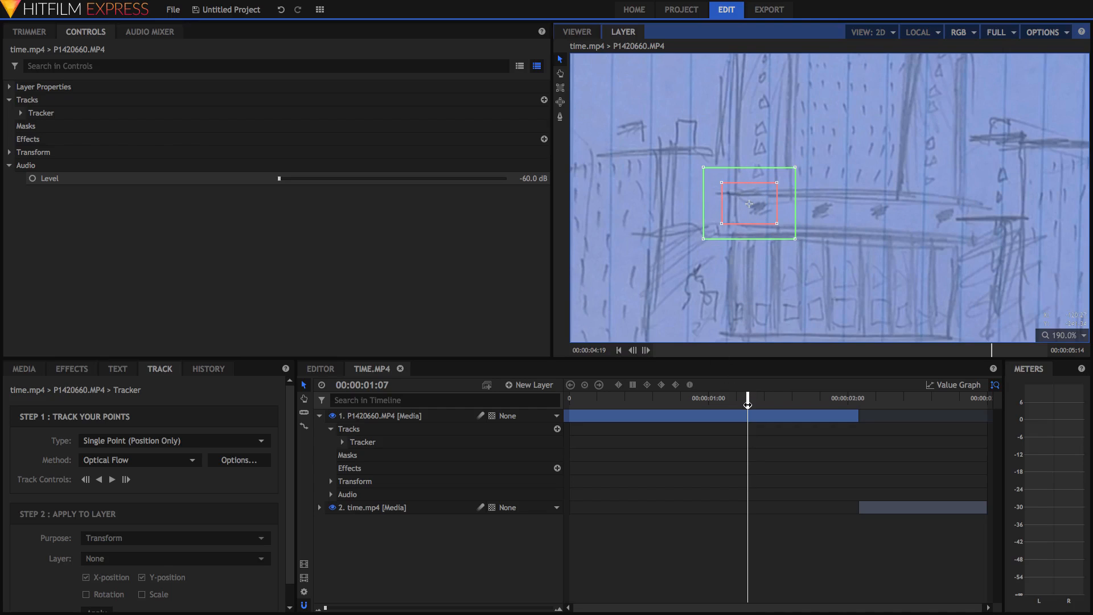
Go to the first frame of the composite shot and realign the tracker over the leftmost dark mark above the columns
{"action": "left_click_drag", "start_coordinate": [748, 402], "coordinate": [372, 405]}
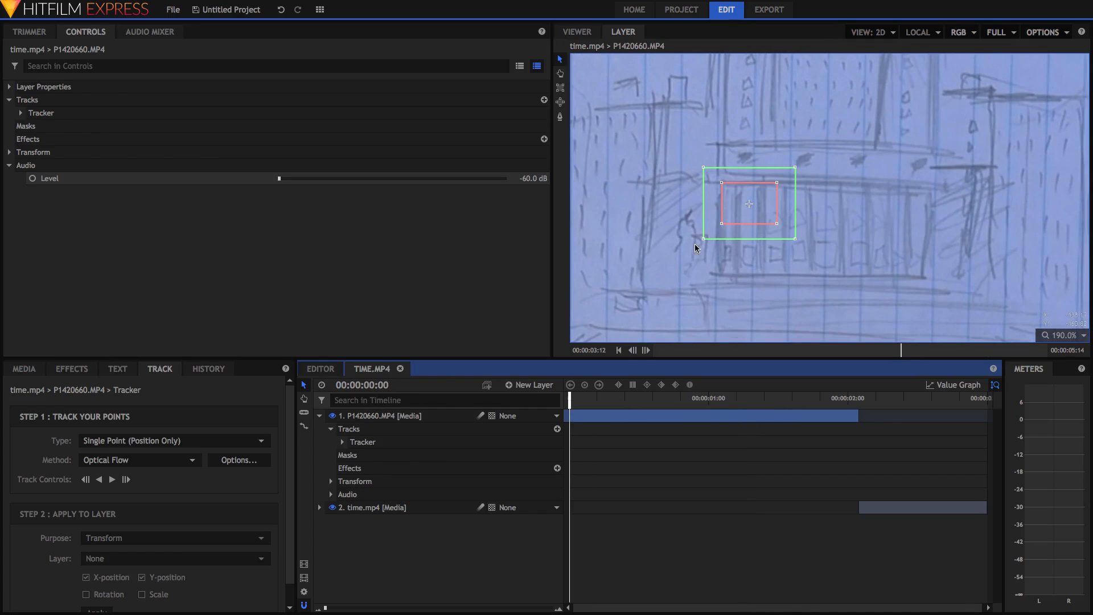
{"action": "left_click_drag", "start_coordinate": [758, 220], "coordinate": [748, 172]}
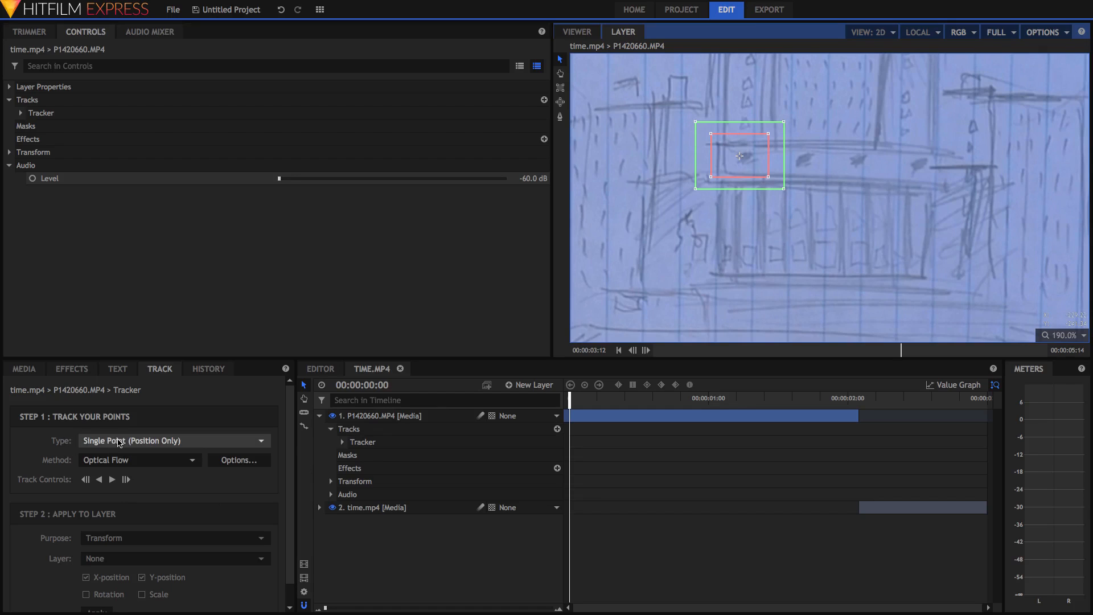
Switch the tracker to Double Points (Position/Scale/Rotation), place the second point over the right wing's roofline corner, and shrink its search box
{"action": "left_click", "coordinate": [119, 442]}
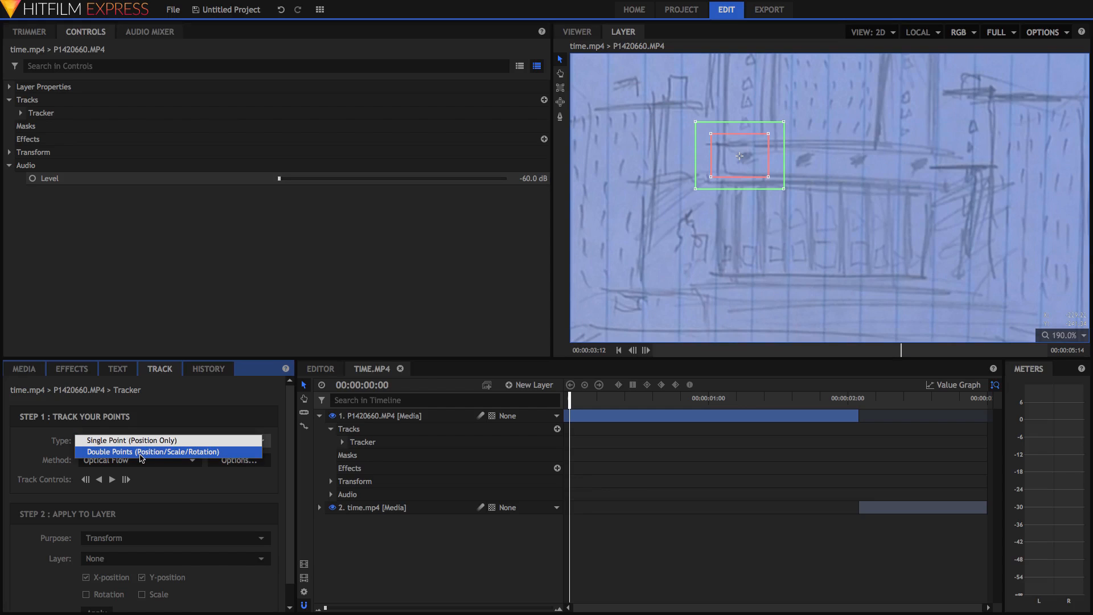
{"action": "left_click", "coordinate": [139, 454]}
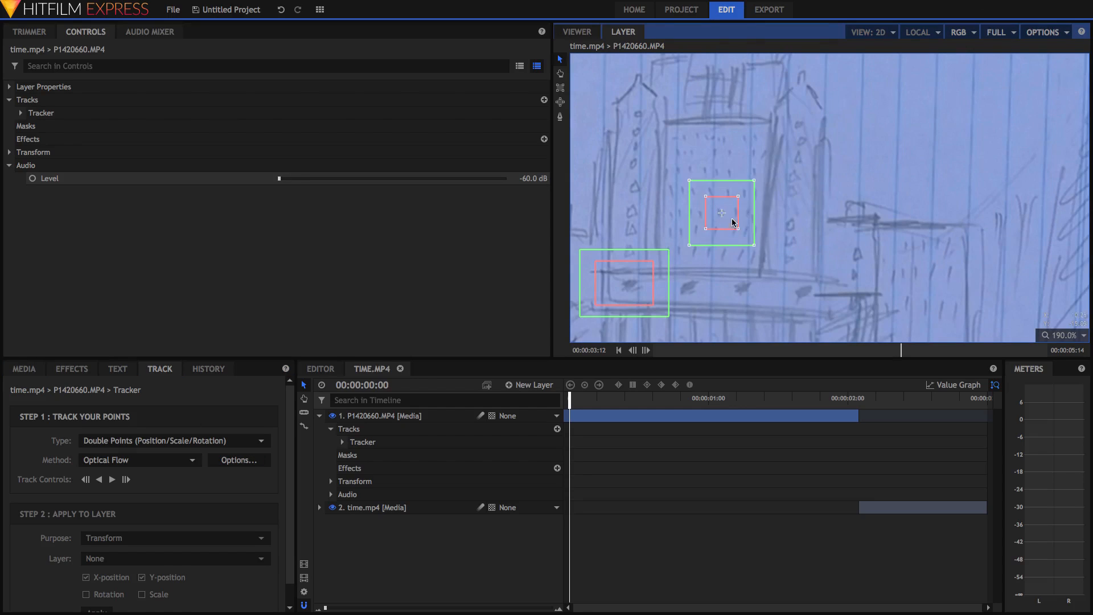
{"action": "left_click_drag", "start_coordinate": [731, 220], "coordinate": [890, 239]}
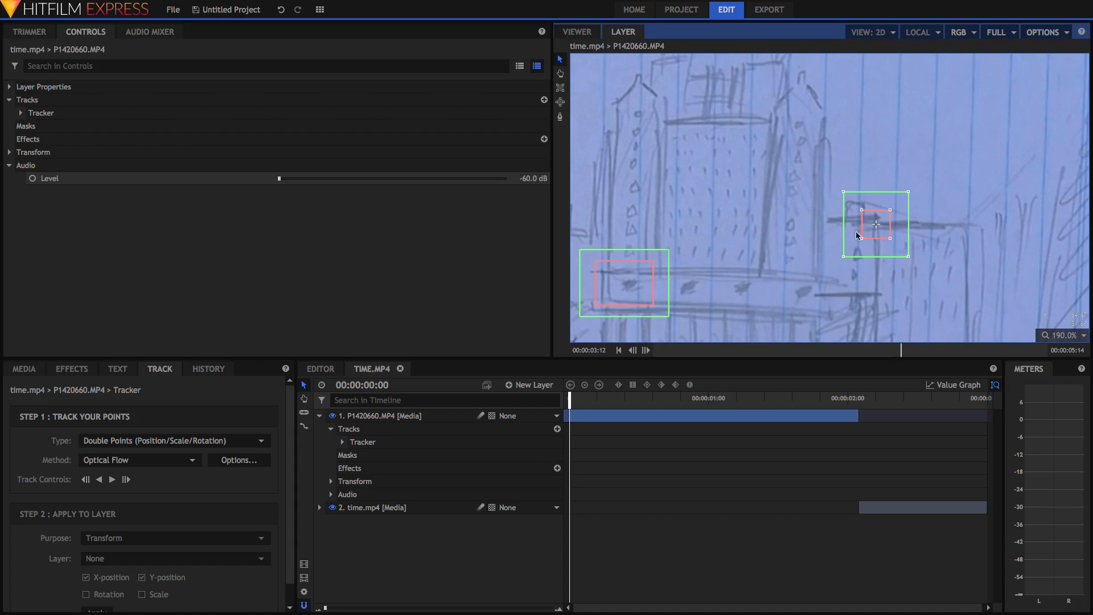
{"action": "left_click_drag", "start_coordinate": [908, 256], "coordinate": [904, 245]}
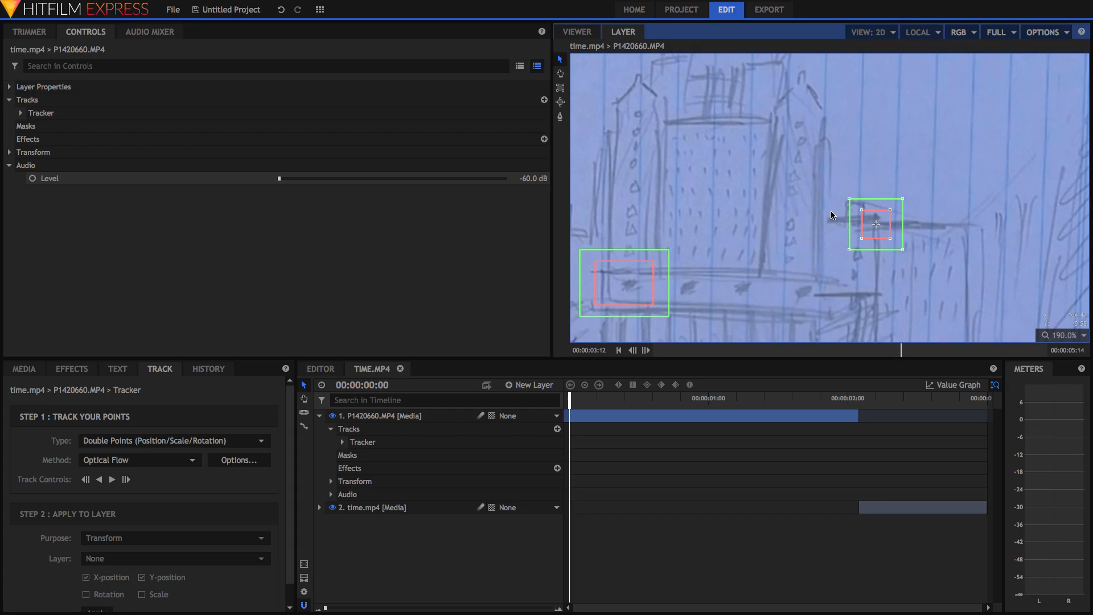
{"action": "scroll", "coordinate": [821, 206], "scroll_direction": "down", "scroll_amount": 5}
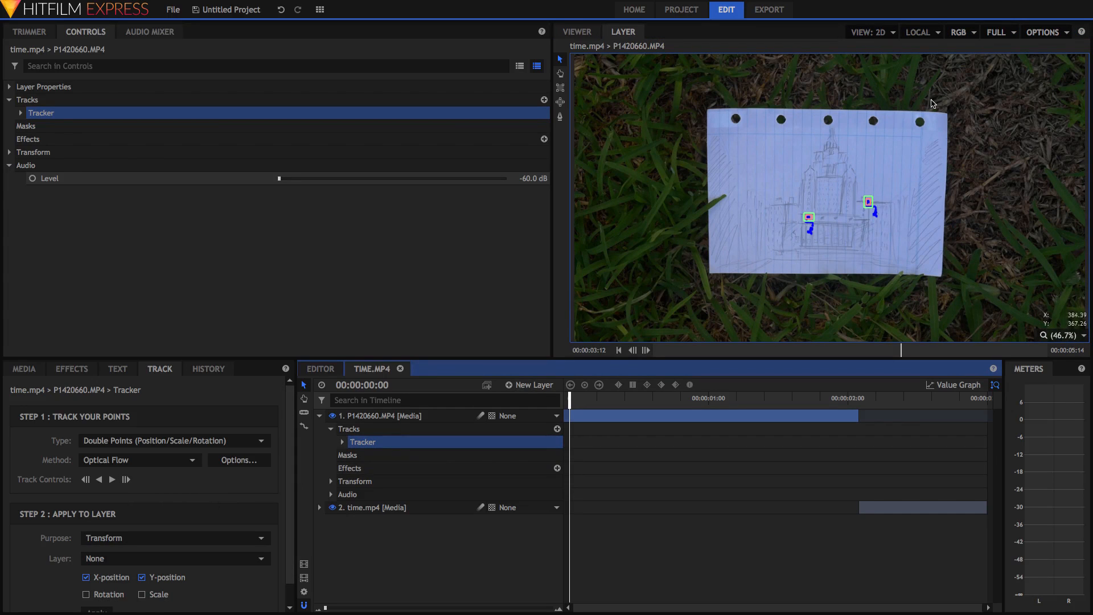
Return to the first frame of the composite shot and add a new Point layer
{"action": "mouse_move", "coordinate": [569, 398]}
{"action": "left_mouse_down"}
{"action": "mouse_move", "coordinate": [814, 393]}
{"action": "mouse_move", "coordinate": [567, 394]}
{"action": "left_mouse_up"}
{"action": "scroll", "coordinate": [165, 507], "scroll_direction": "down", "scroll_amount": 1}
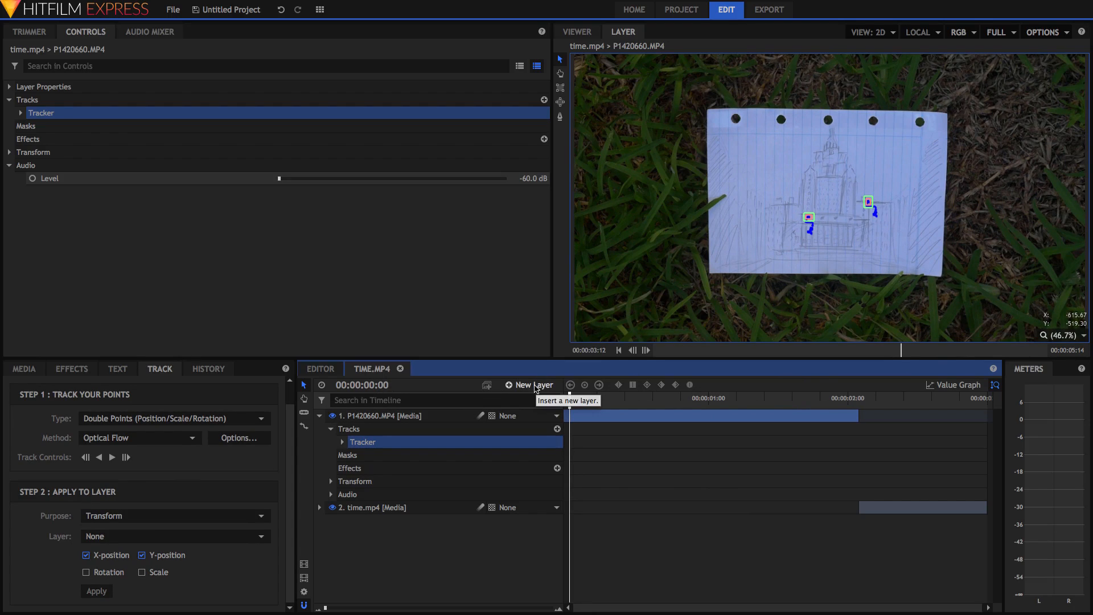
{"action": "left_click", "coordinate": [530, 386]}
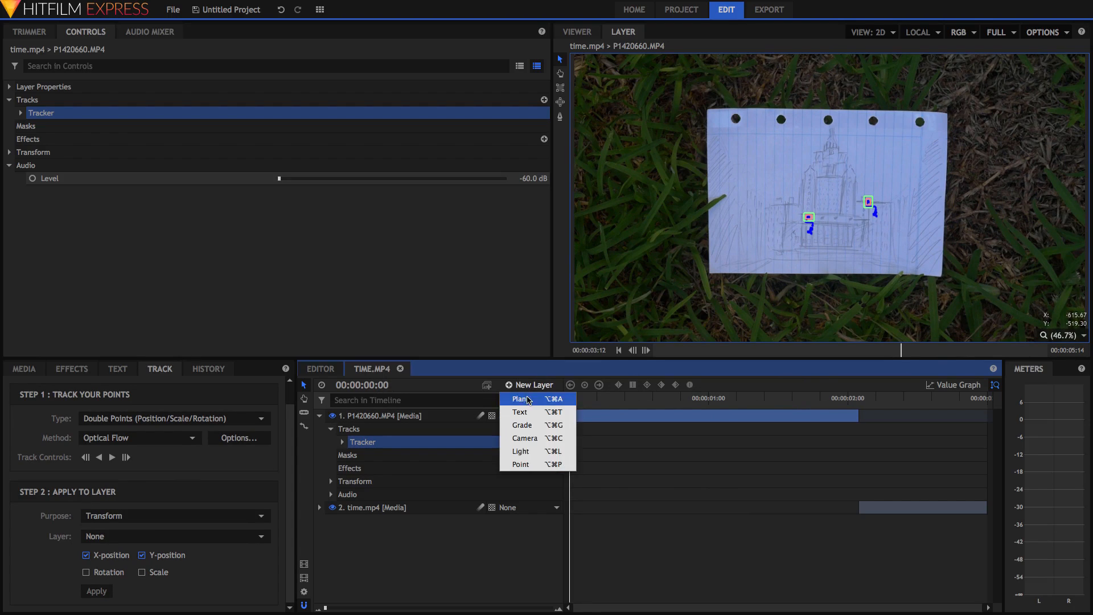
{"action": "left_click", "coordinate": [509, 468]}
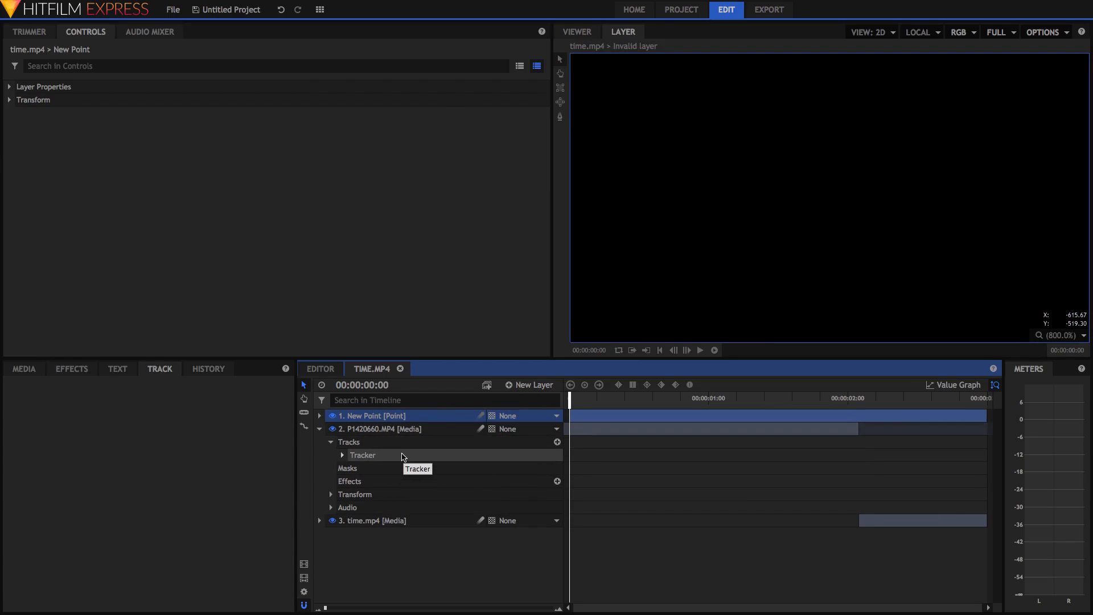
Apply the tracker's transform data to the New Point layer, including X-position, Y-position, Rotation and Scale
{"action": "left_click", "coordinate": [404, 456]}
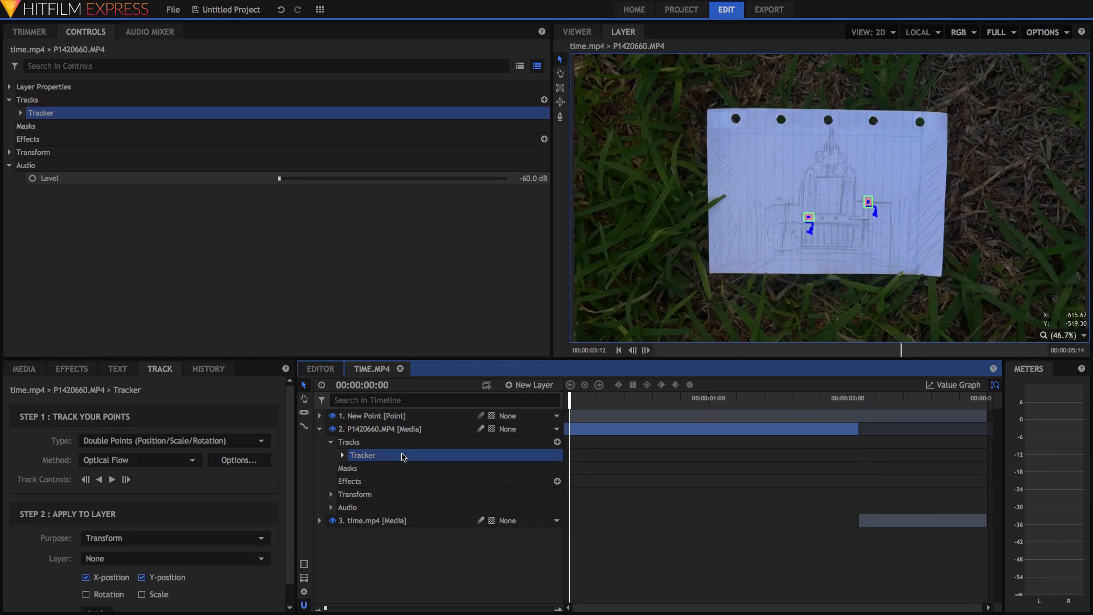
{"action": "scroll", "coordinate": [171, 555], "scroll_direction": "down", "scroll_amount": 1}
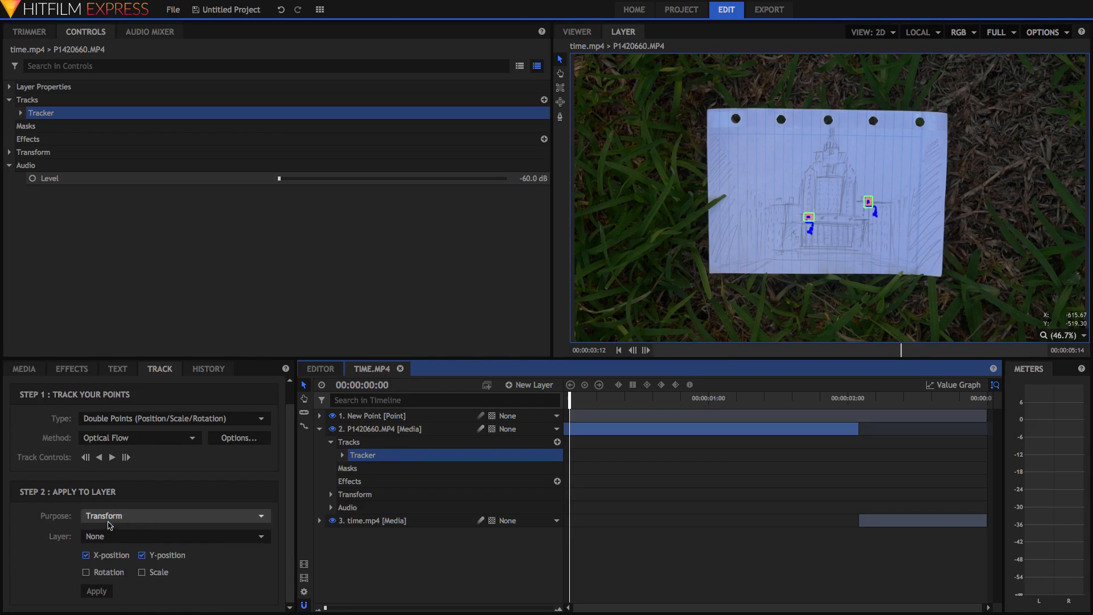
{"action": "left_click", "coordinate": [100, 544]}
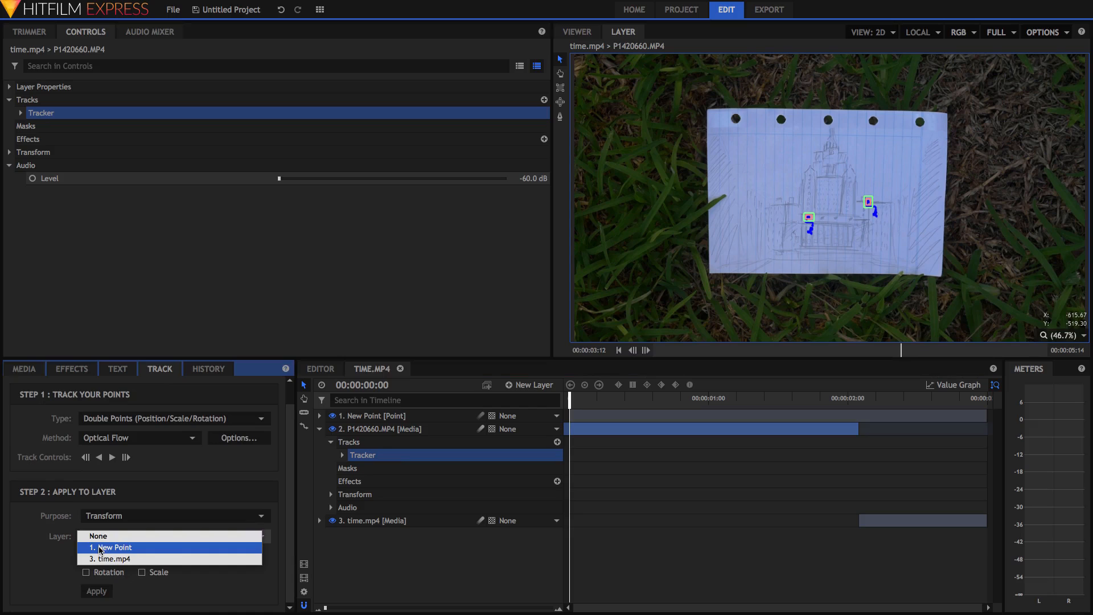
{"action": "left_click", "coordinate": [100, 548]}
{"action": "left_click", "coordinate": [103, 574]}
{"action": "left_click", "coordinate": [162, 574]}
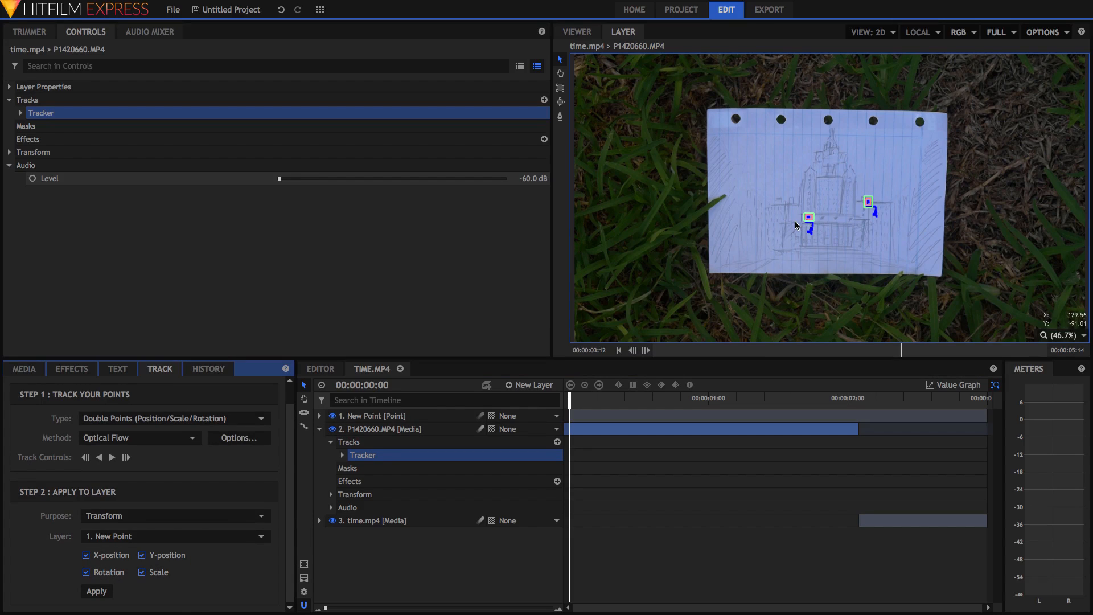
{"action": "left_click", "coordinate": [101, 591]}
Play the composite shot with the New Point layer selected and examine the layer's tracked Position, Scale and Rotation keyframes
{"action": "left_click", "coordinate": [589, 32]}
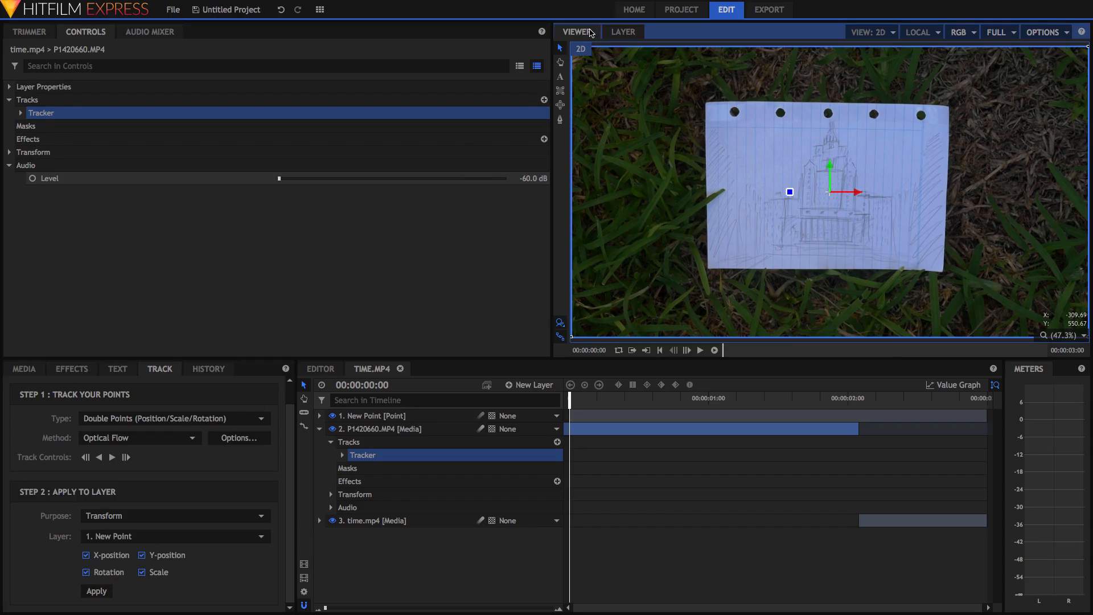
{"action": "left_click", "coordinate": [356, 416]}
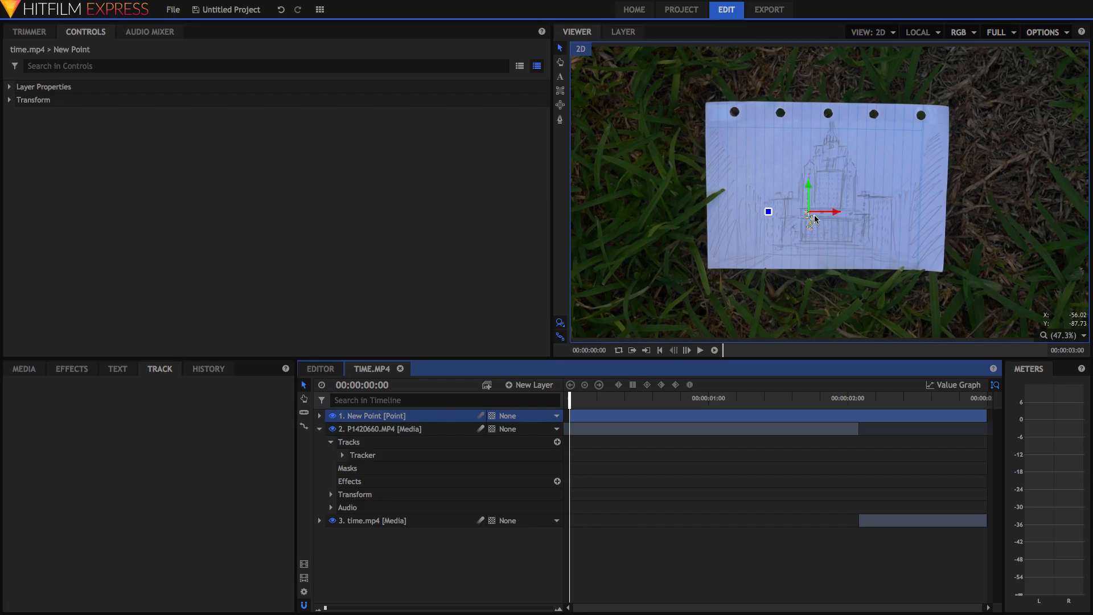
{"action": "key", "text": "space"}
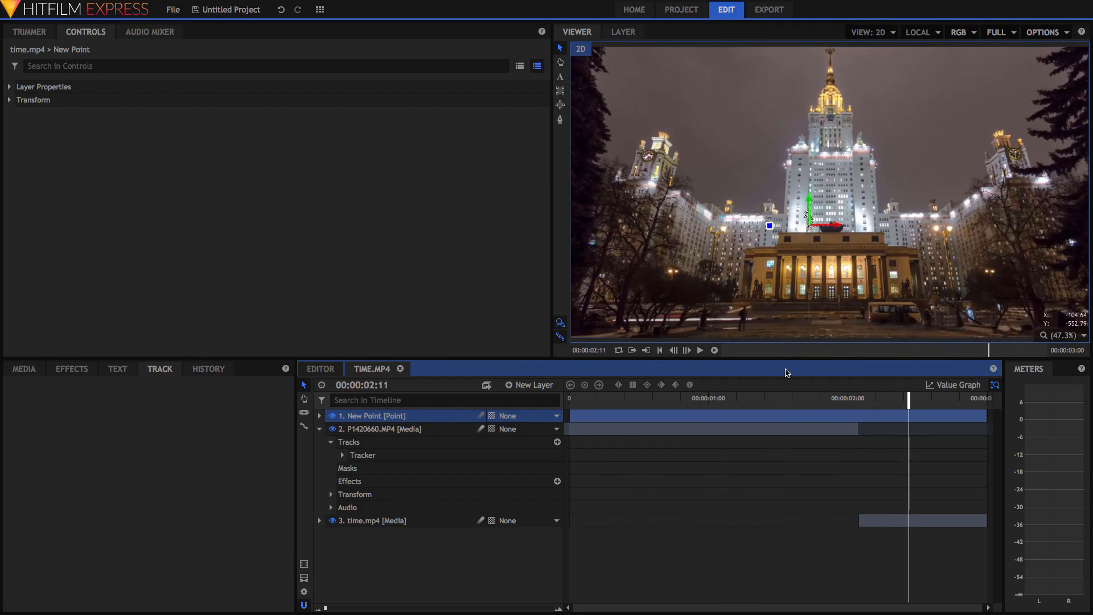
{"action": "left_click", "coordinate": [320, 429]}
{"action": "left_click", "coordinate": [319, 416]}
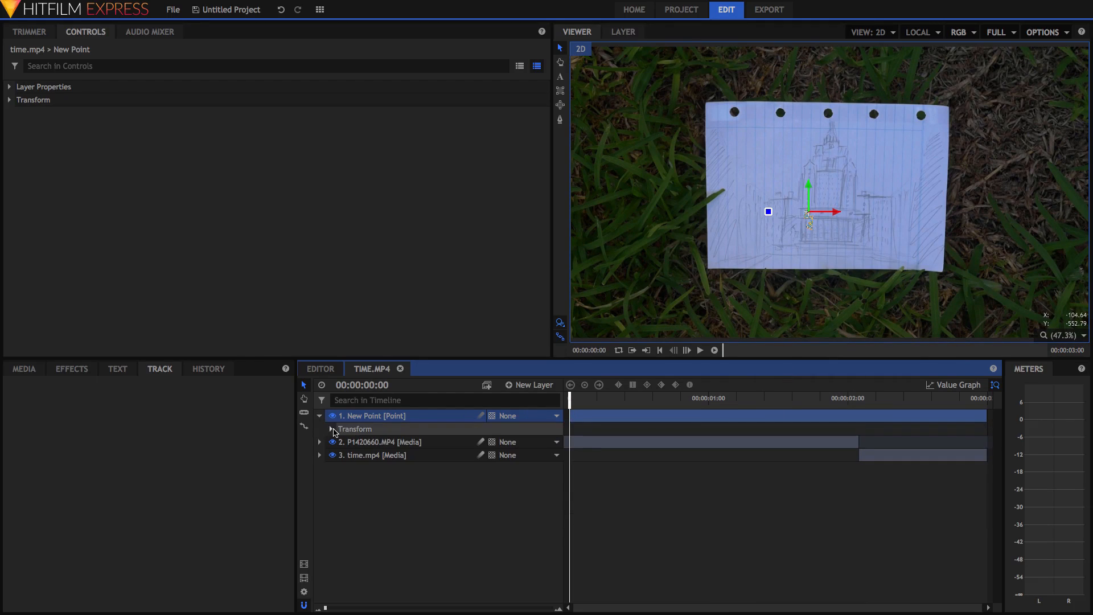
{"action": "left_click", "coordinate": [331, 428]}
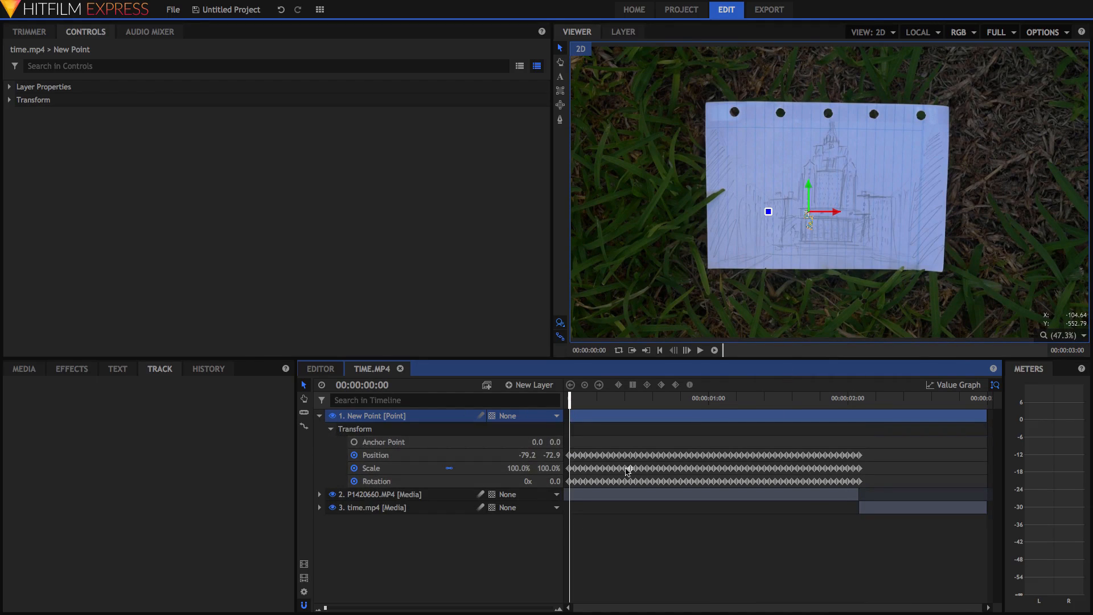
{"action": "left_click_drag", "start_coordinate": [694, 414], "coordinate": [728, 408]}
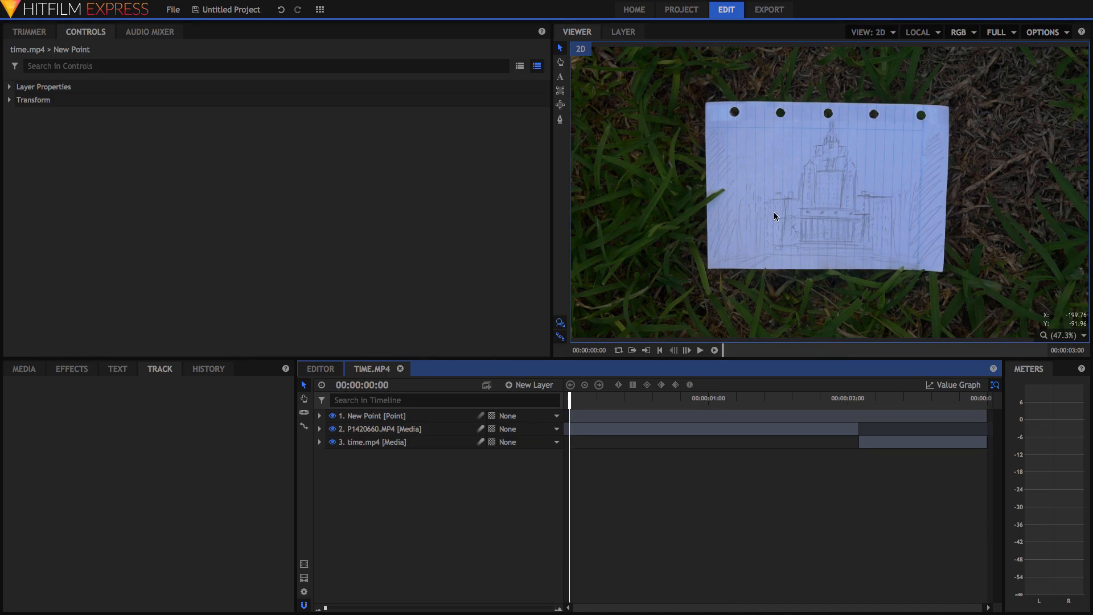
Add frame.png to the composite shot as the top layer, above New Point
{"action": "left_click", "coordinate": [370, 432]}
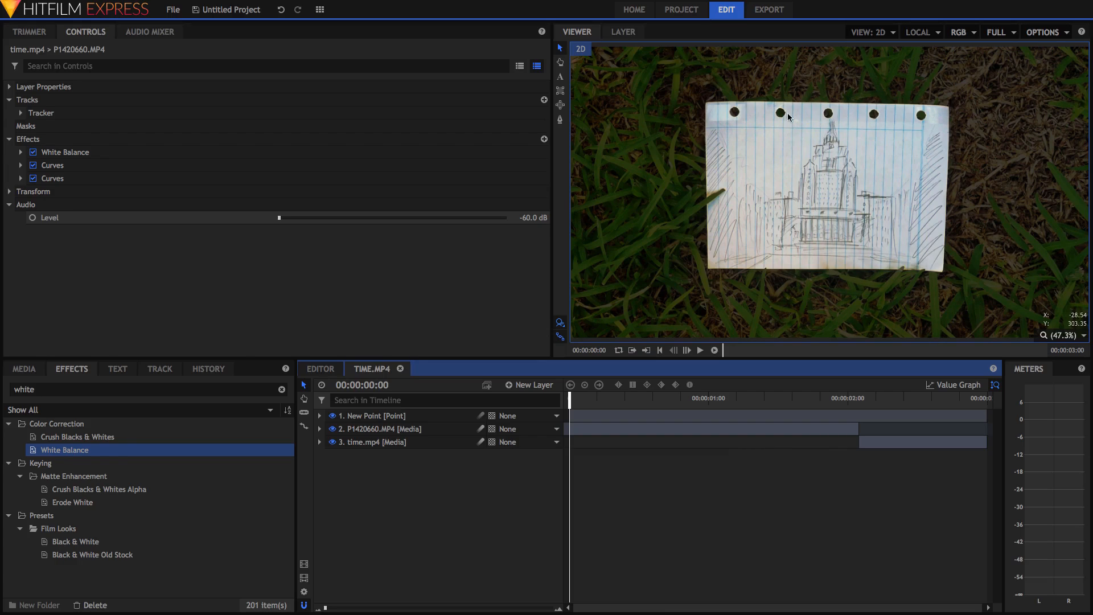
{"action": "left_click", "coordinate": [24, 369]}
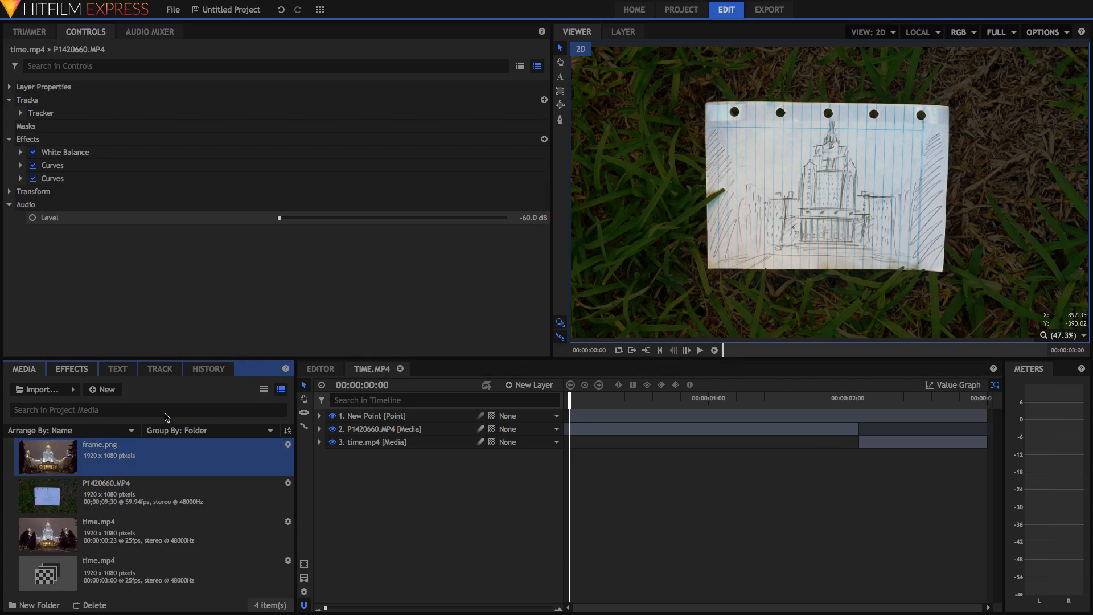
{"action": "left_click", "coordinate": [417, 408]}
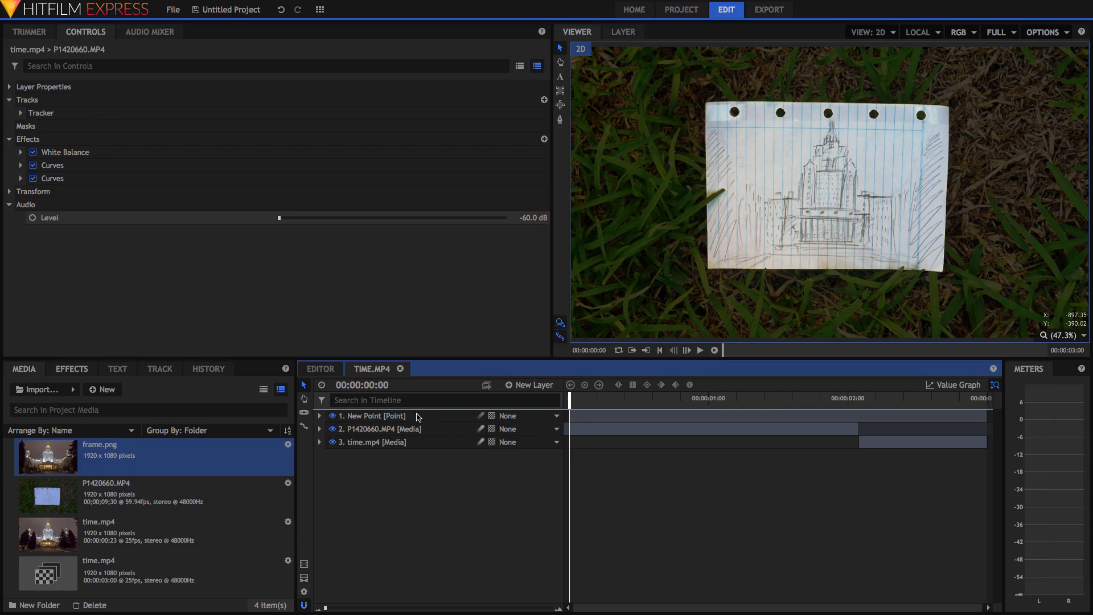
{"action": "left_click_drag", "start_coordinate": [417, 418], "coordinate": [417, 416]}
Set the frame.png layer's blend mode to Multiply and compare the building photo with the sketch lines beneath it
{"action": "left_click", "coordinate": [9, 87]}
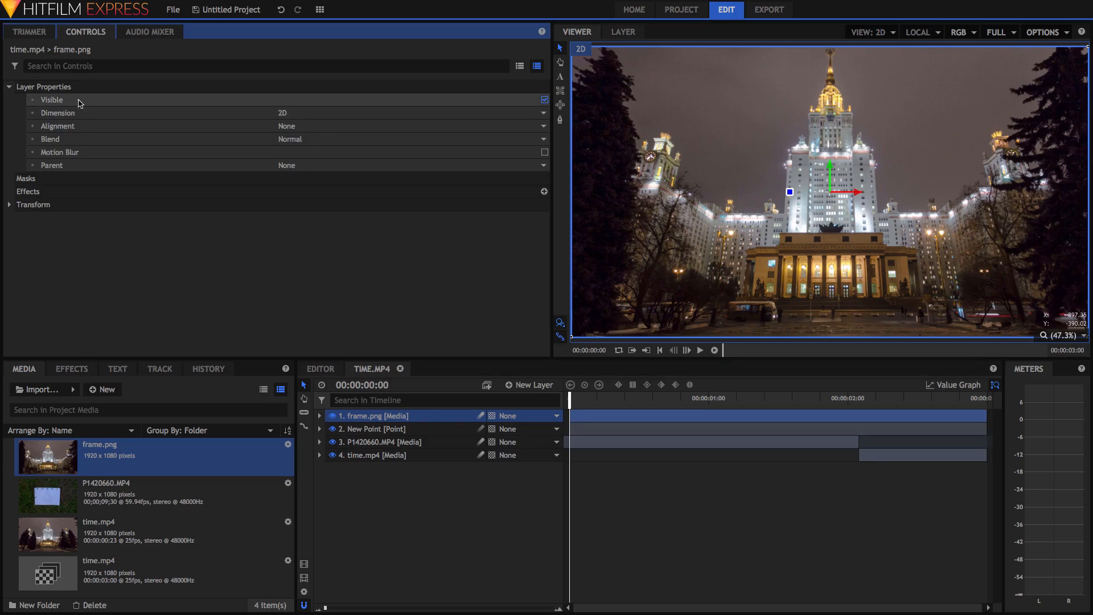
{"action": "left_click", "coordinate": [312, 137]}
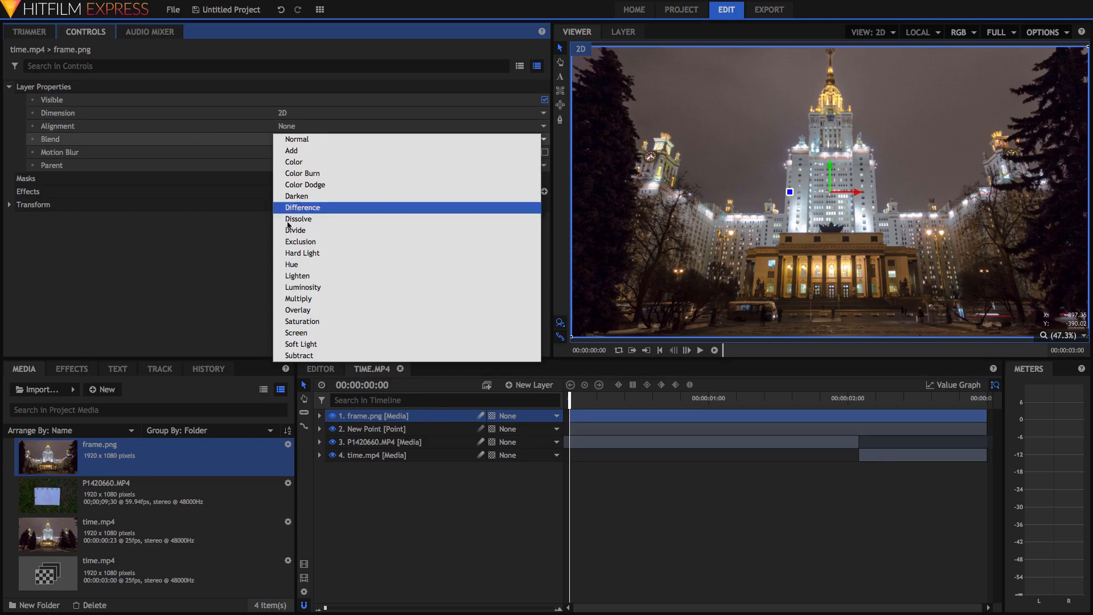
{"action": "left_click", "coordinate": [289, 298]}
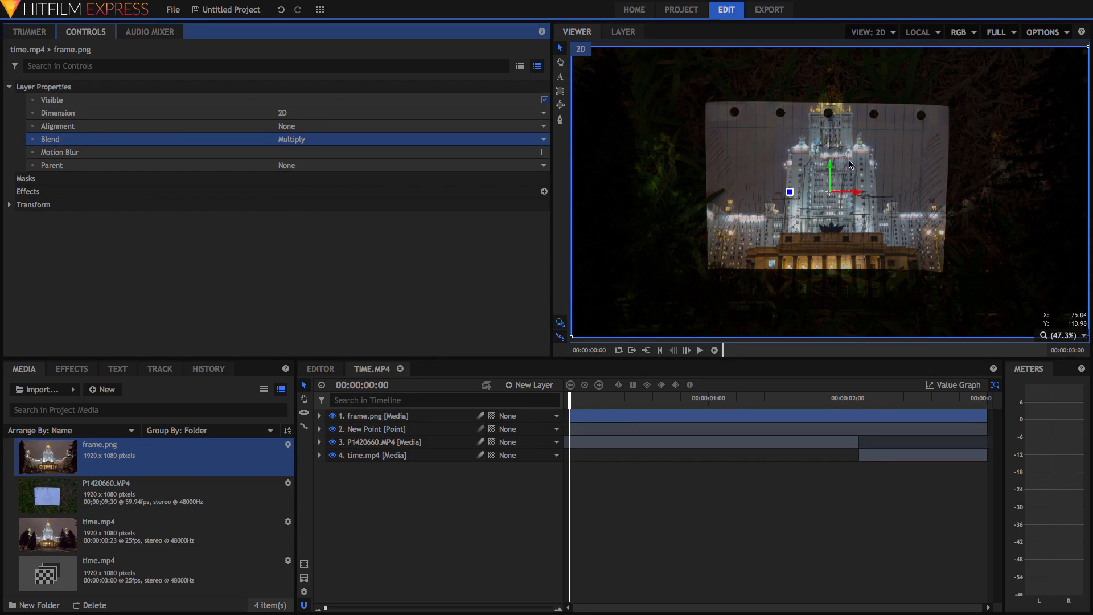
{"action": "scroll", "coordinate": [828, 170], "scroll_direction": "up", "scroll_amount": 5}
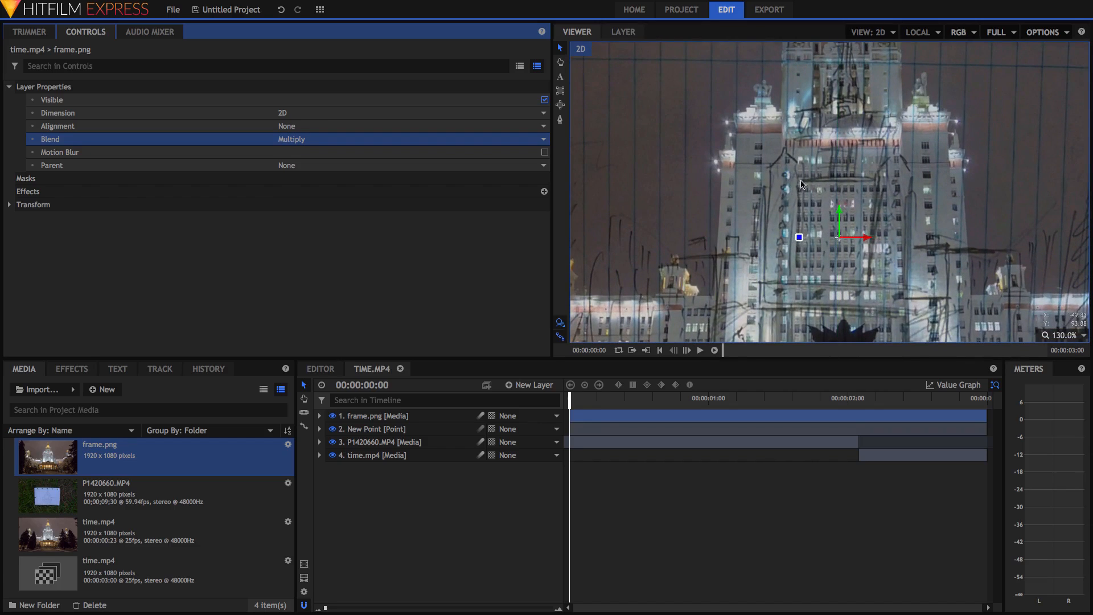
{"action": "scroll", "coordinate": [890, 154], "scroll_direction": "down", "scroll_amount": 5}
Search the effects for "quad" and apply Quad Warp to the frame.png layer
{"action": "left_click", "coordinate": [72, 369]}
{"action": "double_click", "coordinate": [72, 388]}
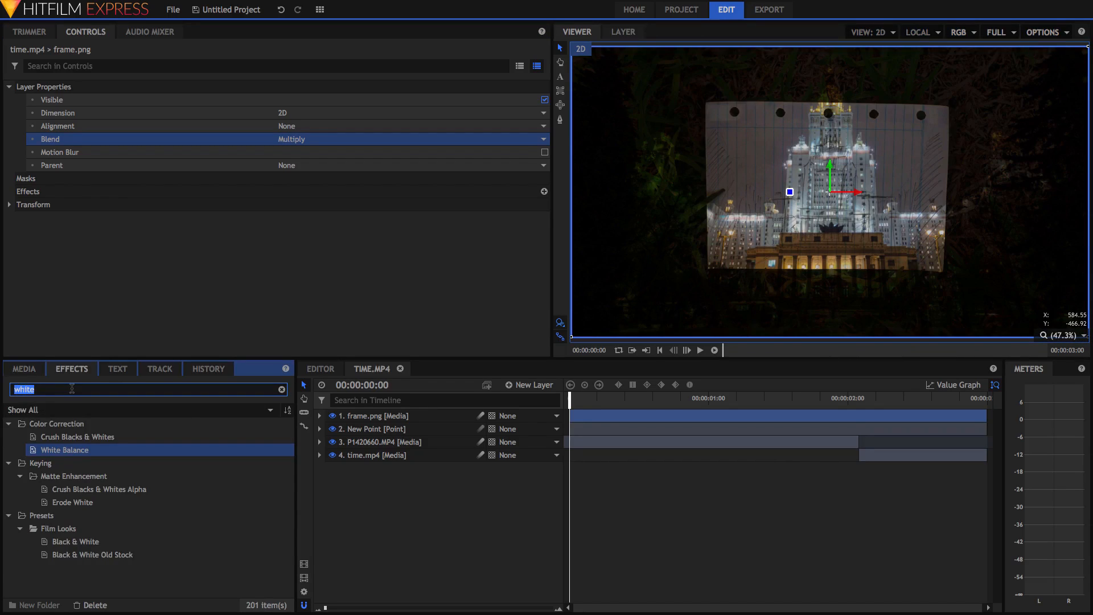
{"action": "type", "text": "quad"}
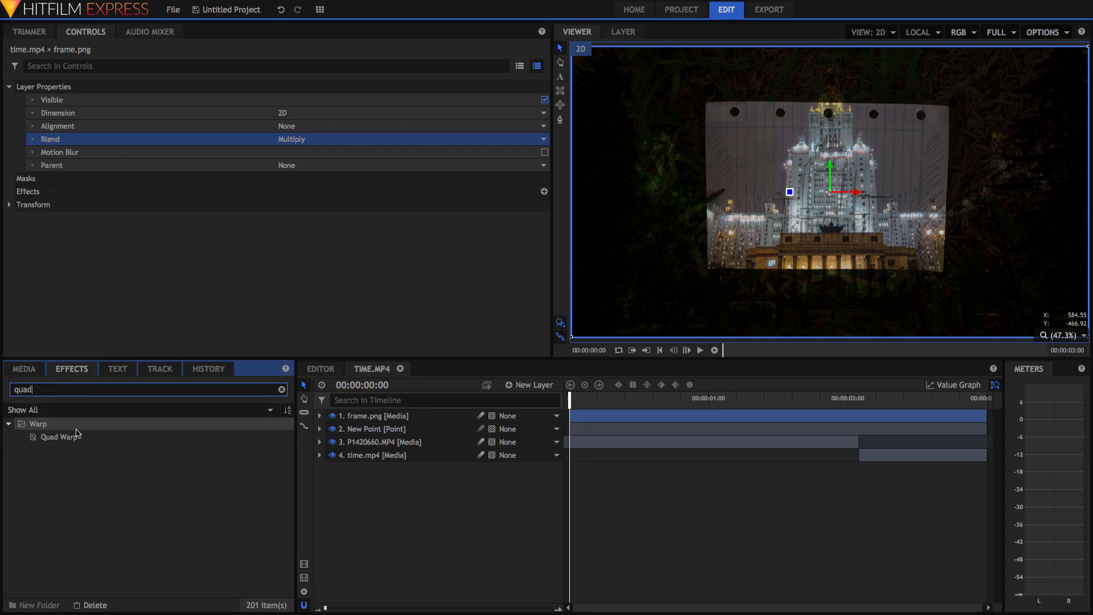
{"action": "left_click", "coordinate": [78, 439]}
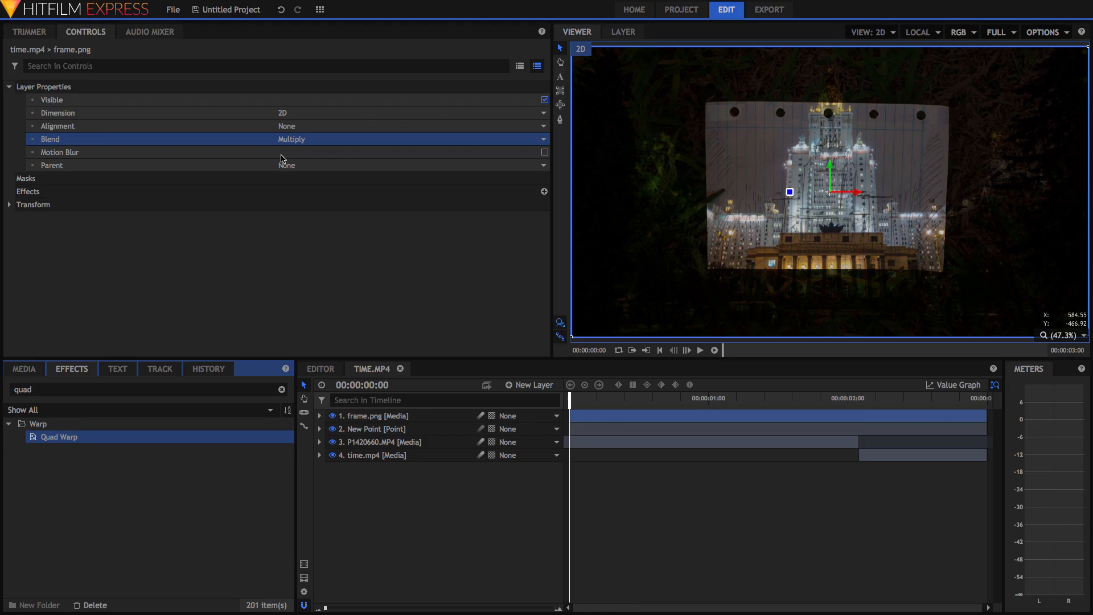
{"action": "left_click_drag", "start_coordinate": [283, 155], "coordinate": [283, 154]}
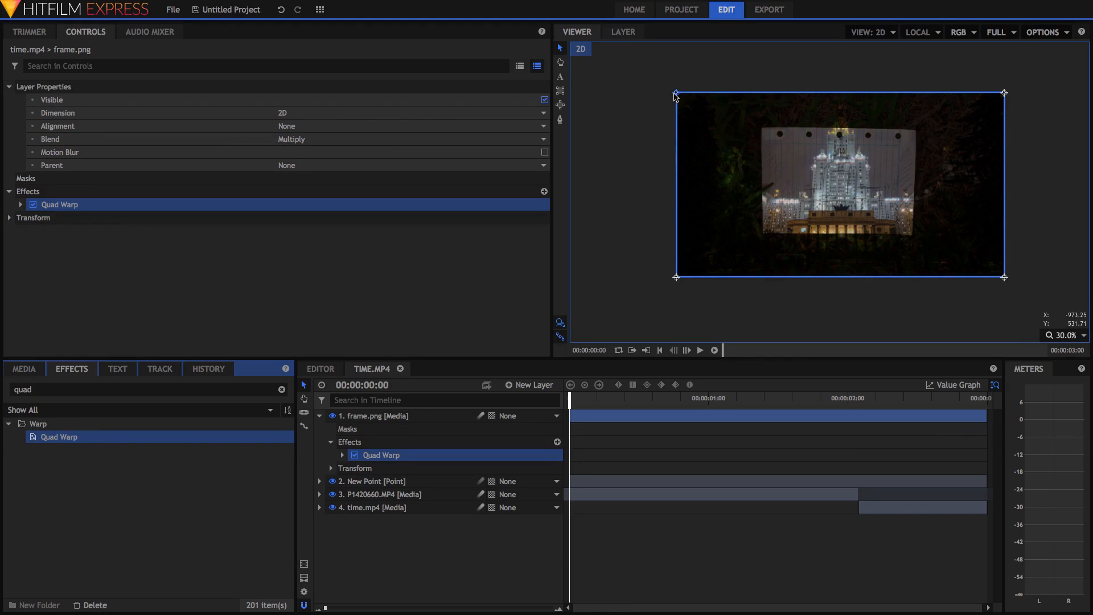
Warp the corners of frame.png onto the paper so that the photographed building lines up with the sketched one
{"action": "left_click_drag", "start_coordinate": [681, 97], "coordinate": [762, 130]}
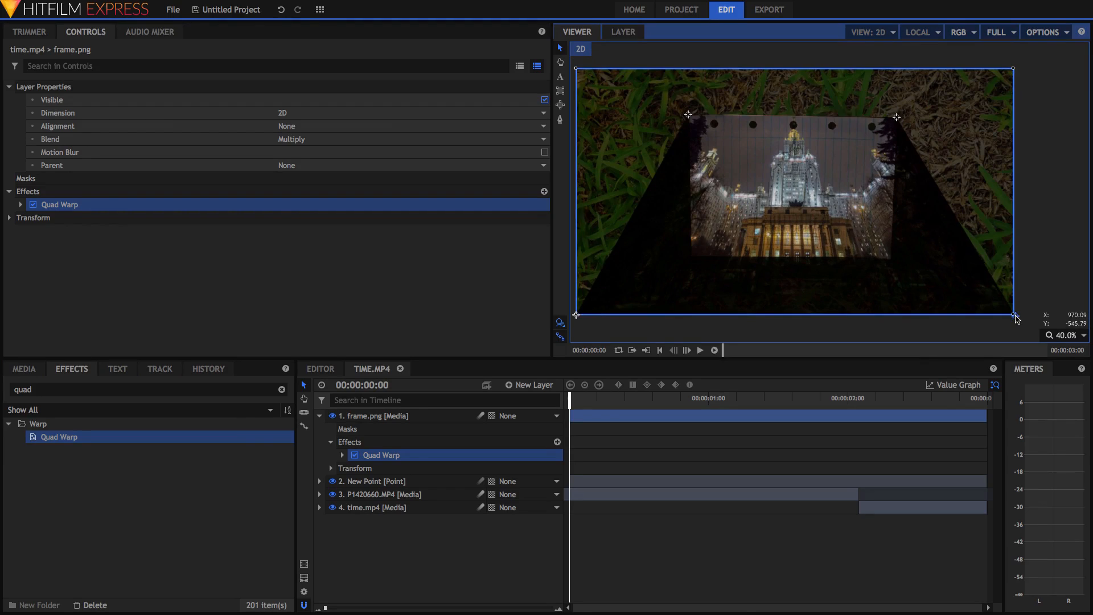
{"action": "left_click_drag", "start_coordinate": [1014, 314], "coordinate": [884, 235]}
{"action": "key", "text": "h"}
{"action": "key", "text": "v"}
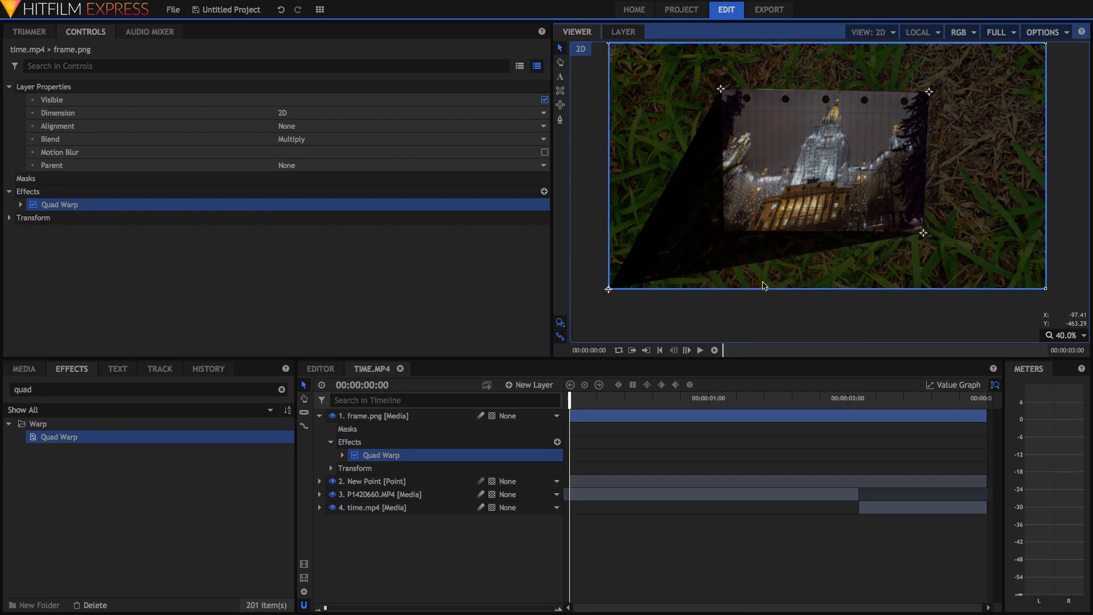
{"action": "left_click_drag", "start_coordinate": [609, 290], "coordinate": [724, 234]}
{"action": "scroll", "coordinate": [835, 206], "scroll_direction": "up", "scroll_amount": 6}
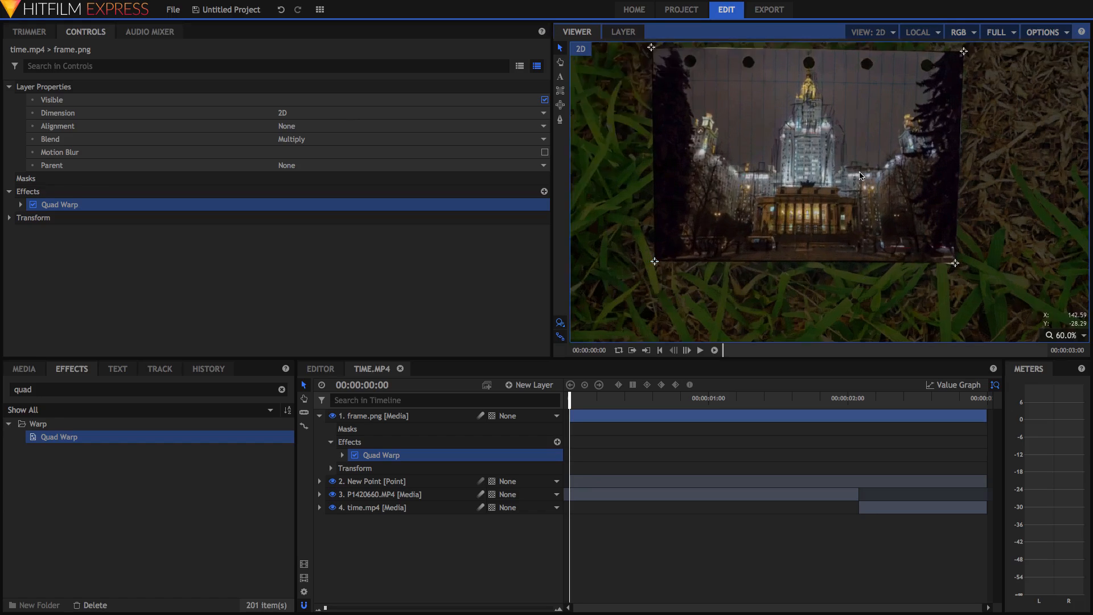
{"action": "scroll", "coordinate": [835, 206], "scroll_direction": "up", "scroll_amount": 3}
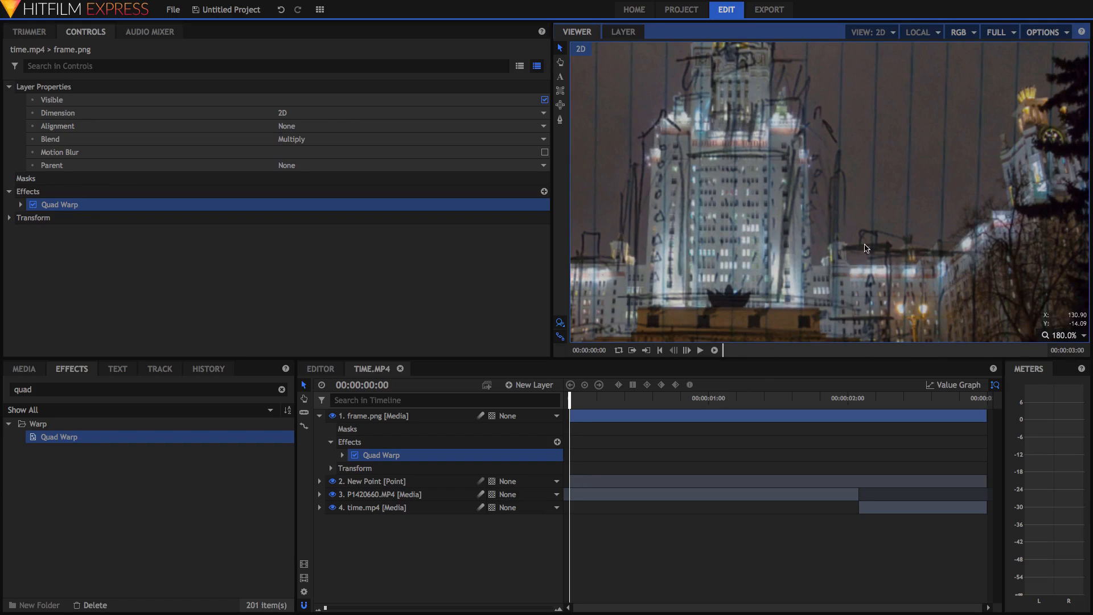
{"action": "scroll", "coordinate": [866, 248], "scroll_direction": "down", "scroll_amount": 6}
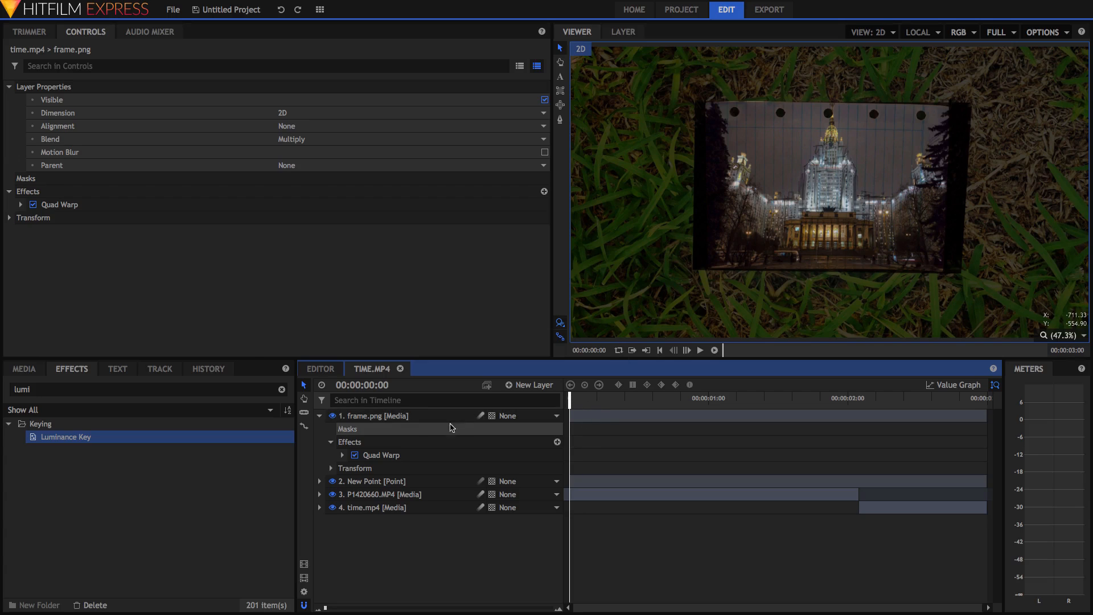
{"action": "left_click_drag", "start_coordinate": [570, 400], "coordinate": [532, 397]}
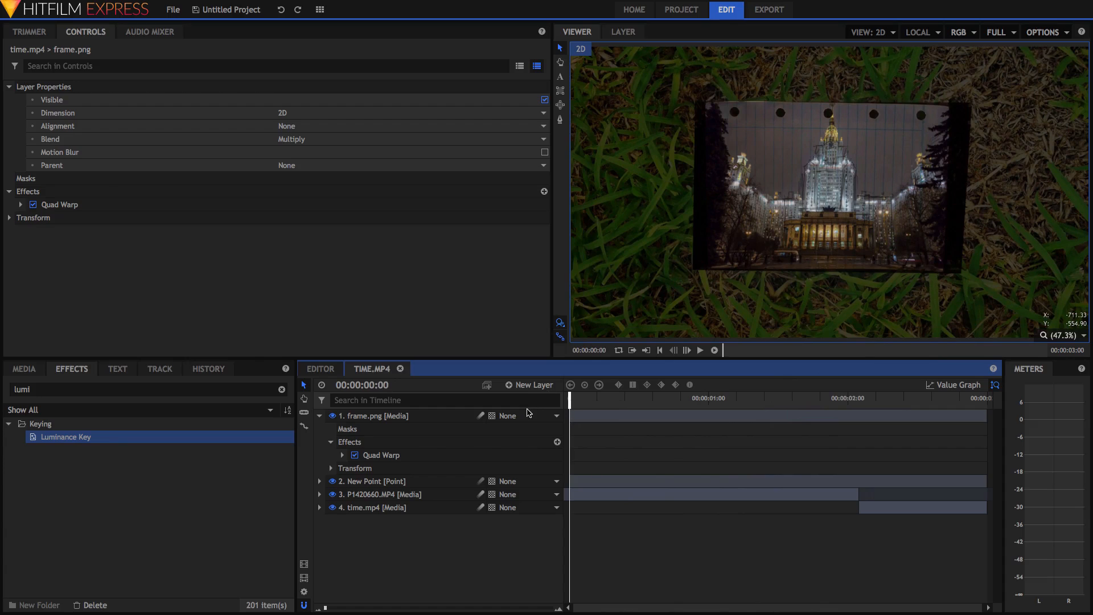
Parent frame.png to New Point and trim both layers so they end where the P1420660.MP4 clip ends, at 00:00:02:02
{"action": "left_click", "coordinate": [522, 419]}
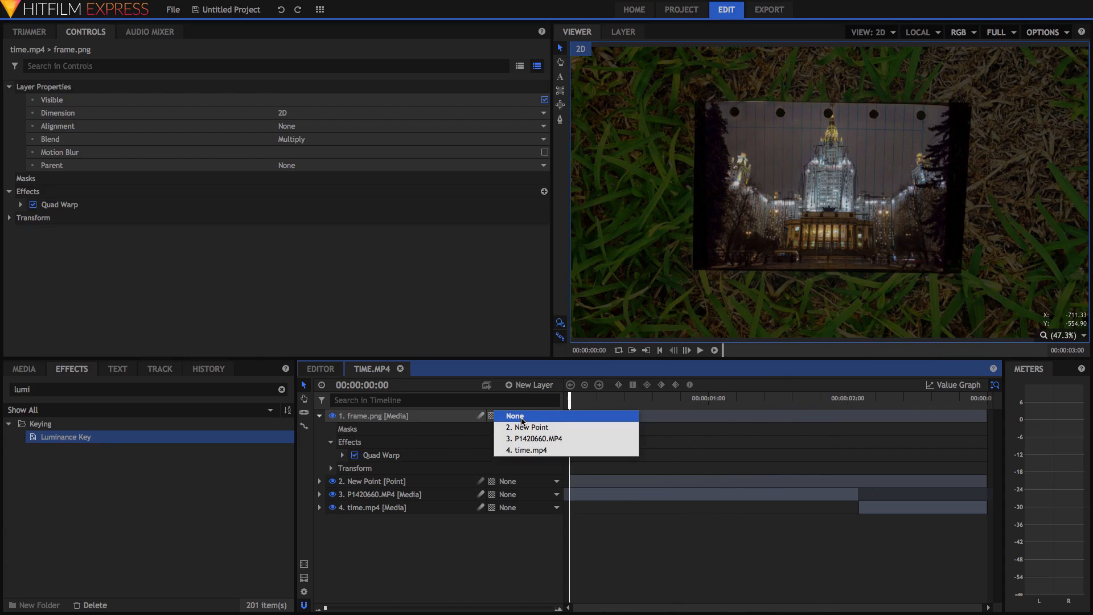
{"action": "left_click", "coordinate": [523, 428]}
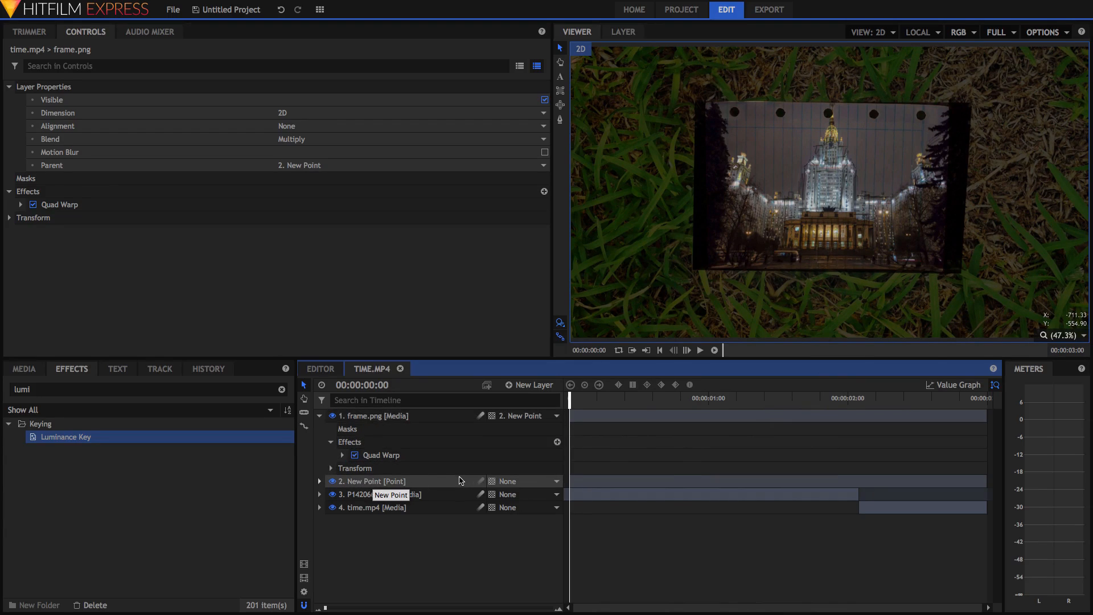
{"action": "left_click", "coordinate": [319, 481]}
{"action": "left_click", "coordinate": [331, 494]}
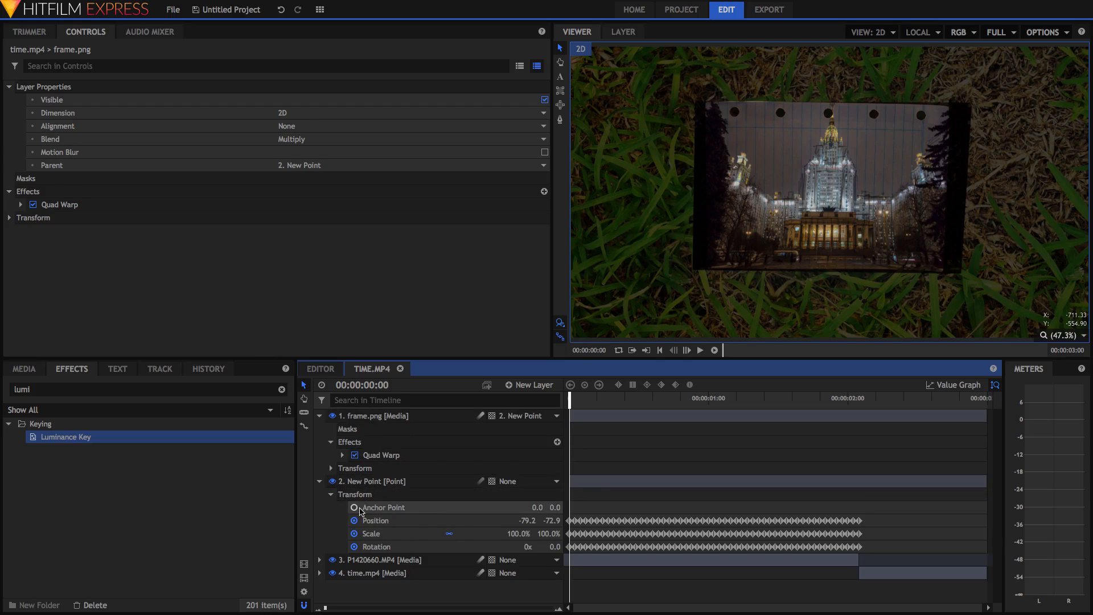
{"action": "left_click", "coordinate": [320, 481]}
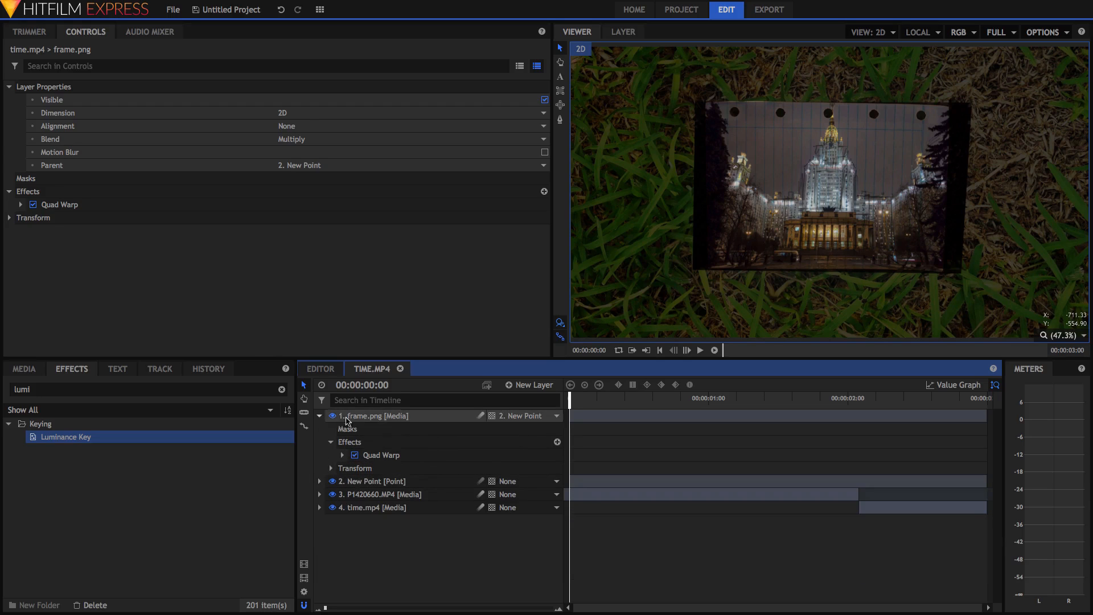
{"action": "left_click_drag", "start_coordinate": [570, 396], "coordinate": [859, 365]}
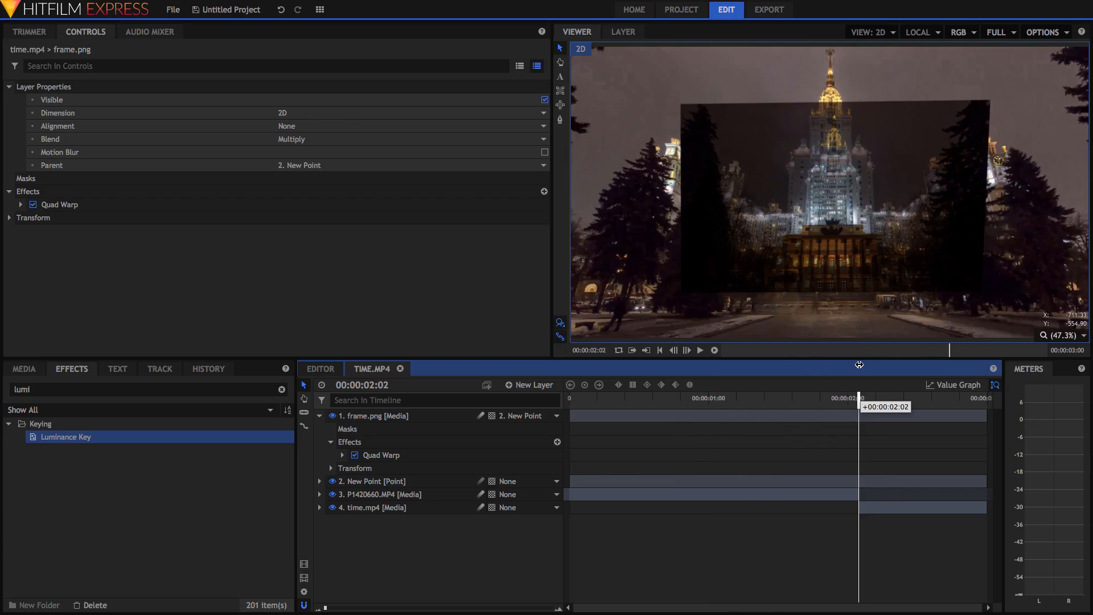
{"action": "left_click_drag", "start_coordinate": [985, 416], "coordinate": [894, 386]}
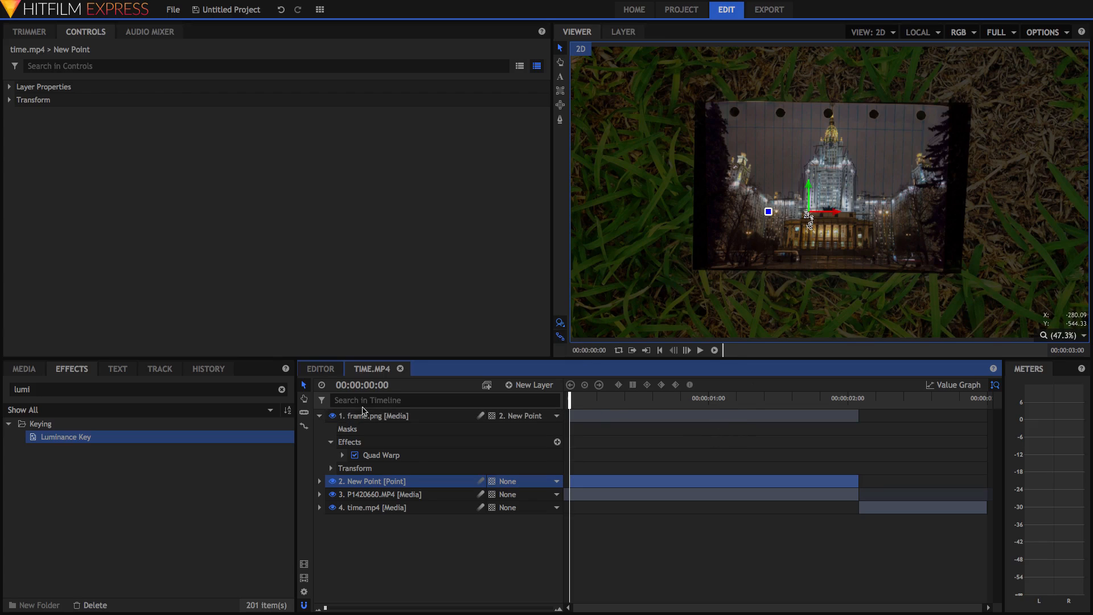
Apply Luminance Key to the frame.png layer and test its Threshold at 0.00 and 0.82
{"action": "left_click", "coordinate": [62, 442]}
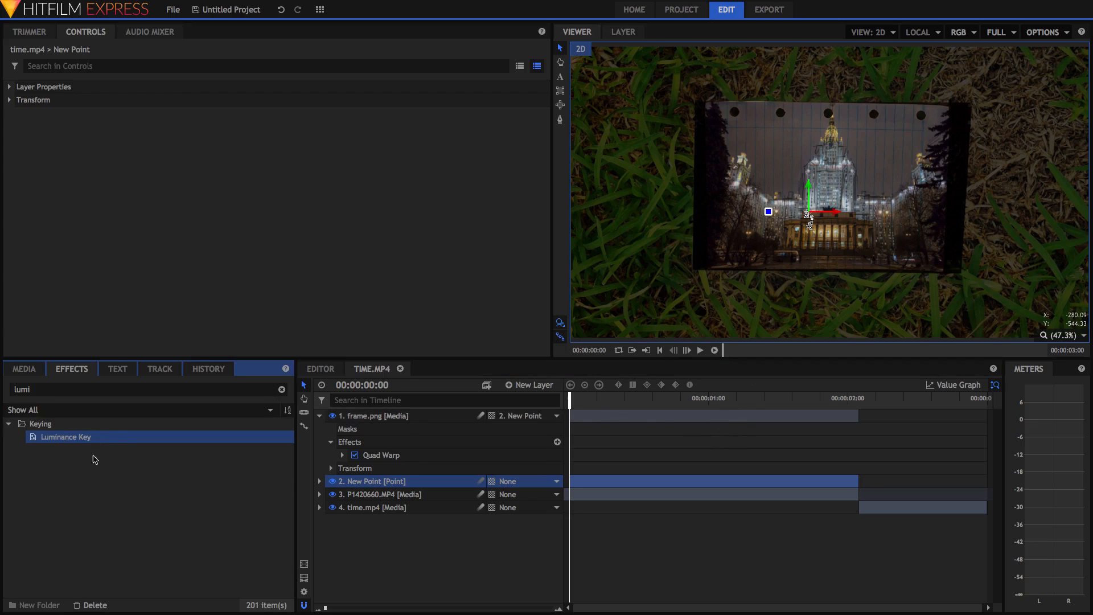
{"action": "left_click_drag", "start_coordinate": [94, 459], "coordinate": [386, 461]}
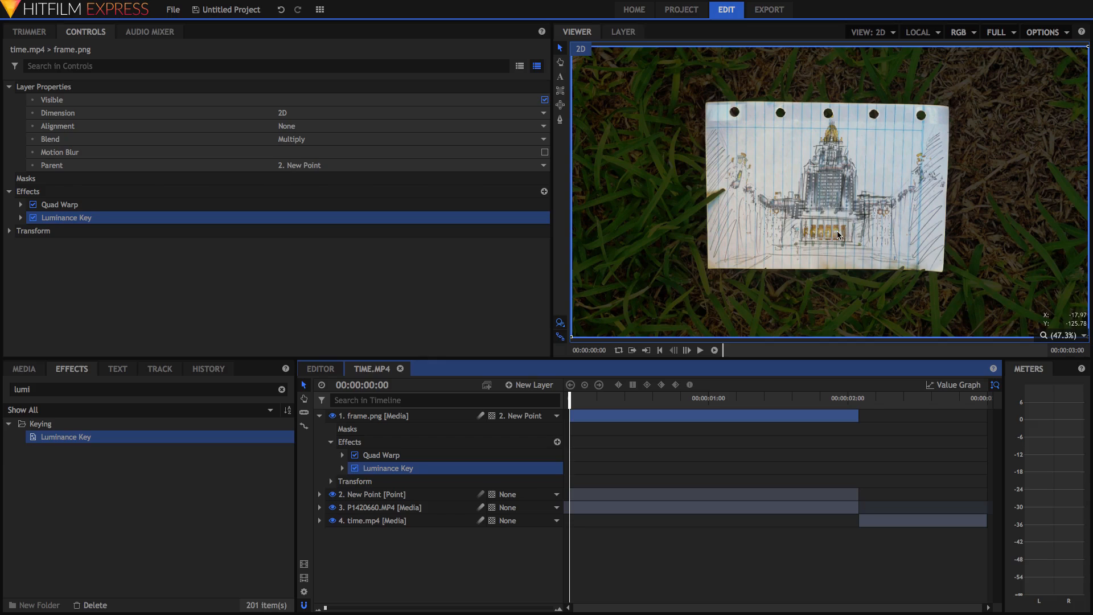
{"action": "left_click", "coordinate": [21, 218]}
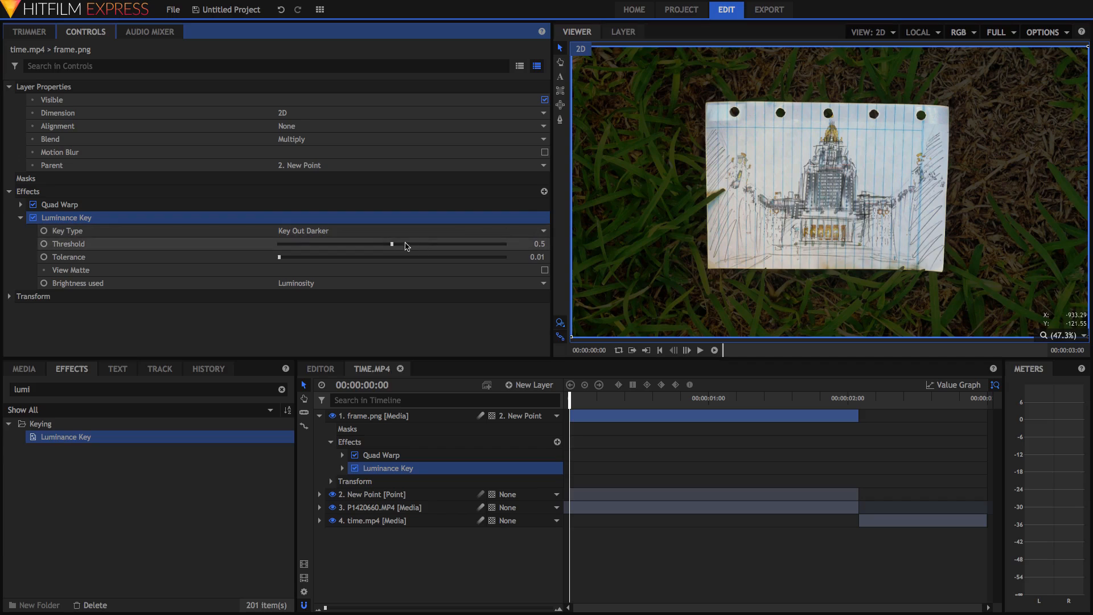
{"action": "left_click_drag", "start_coordinate": [387, 247], "coordinate": [204, 250]}
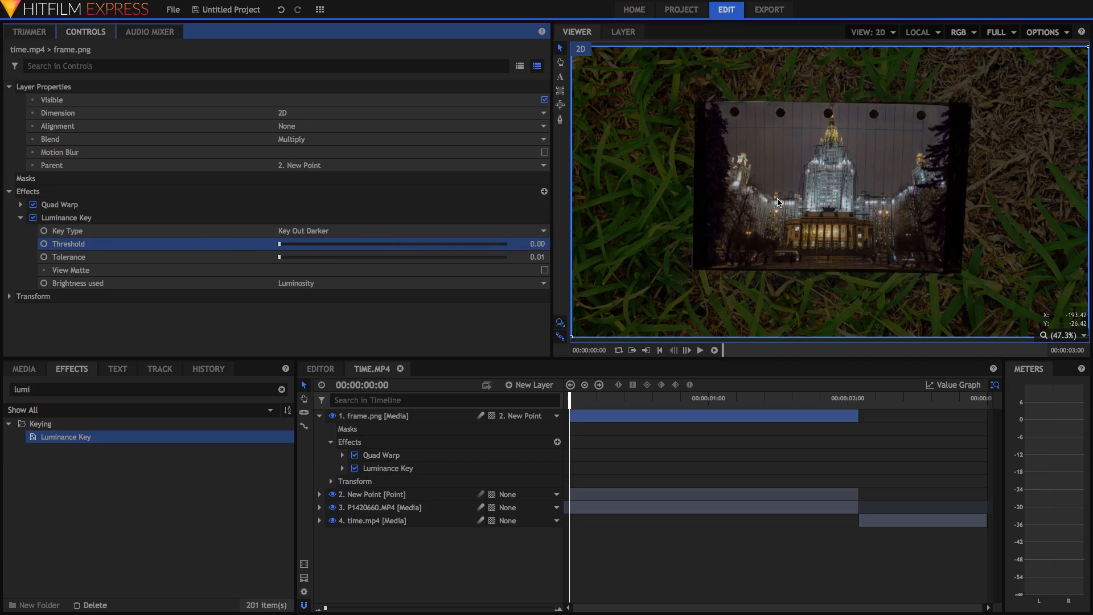
{"action": "mouse_move", "coordinate": [385, 245]}
{"action": "left_mouse_down"}
{"action": "mouse_move", "coordinate": [458, 245]}
{"action": "mouse_move", "coordinate": [315, 246]}
{"action": "mouse_move", "coordinate": [490, 244]}
{"action": "mouse_move", "coordinate": [332, 265]}
{"action": "mouse_move", "coordinate": [342, 250]}
{"action": "mouse_move", "coordinate": [464, 246]}
{"action": "left_mouse_up"}
Keyframe the Luminance Key Threshold from 1.00 at 00:00:01:00 down to nearly 0 just before the timelapse clip starts
{"action": "left_click", "coordinate": [708, 399]}
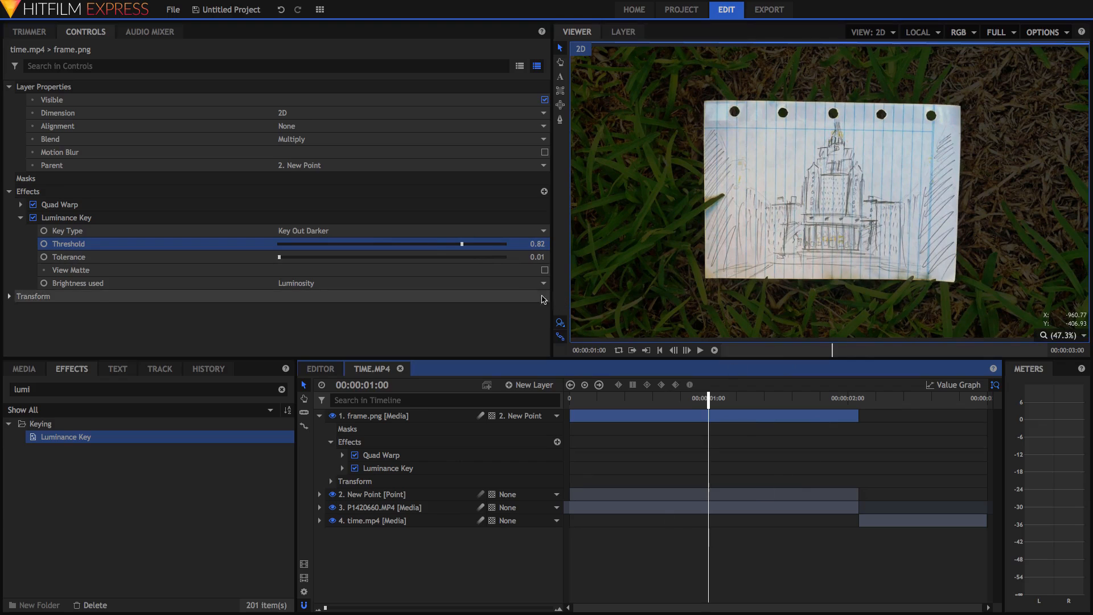
{"action": "left_click", "coordinate": [45, 245]}
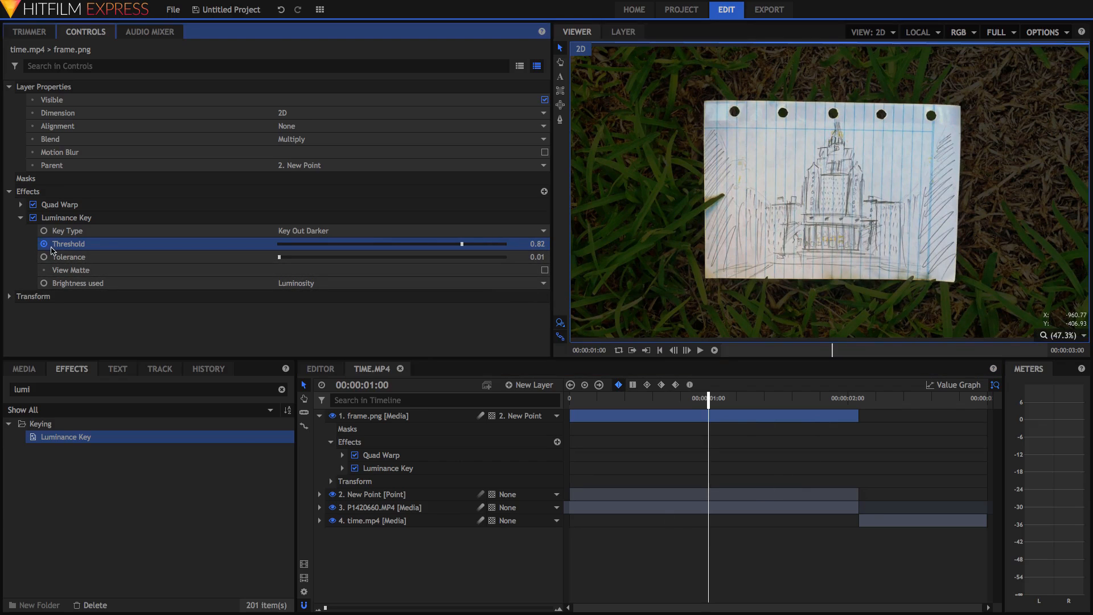
{"action": "left_click_drag", "start_coordinate": [462, 244], "coordinate": [621, 232]}
{"action": "left_click", "coordinate": [858, 398]}
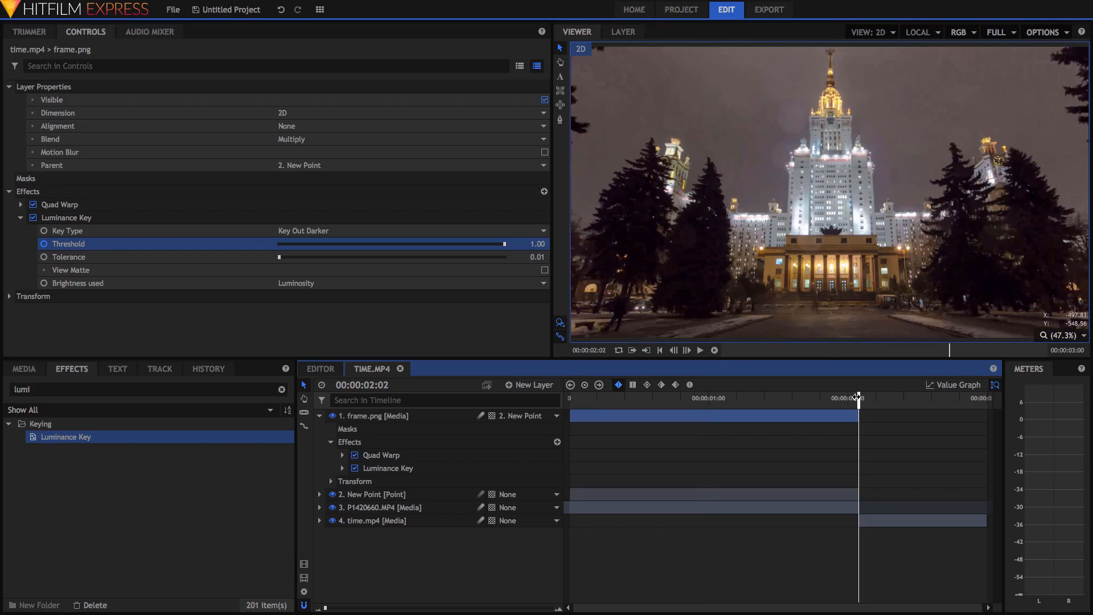
{"action": "left_click", "coordinate": [854, 398]}
{"action": "mouse_move", "coordinate": [447, 247]}
{"action": "left_mouse_down"}
{"action": "mouse_move", "coordinate": [295, 250]}
{"action": "mouse_move", "coordinate": [290, 262]}
{"action": "left_mouse_up"}
{"action": "left_click_drag", "start_coordinate": [755, 400], "coordinate": [826, 404]}
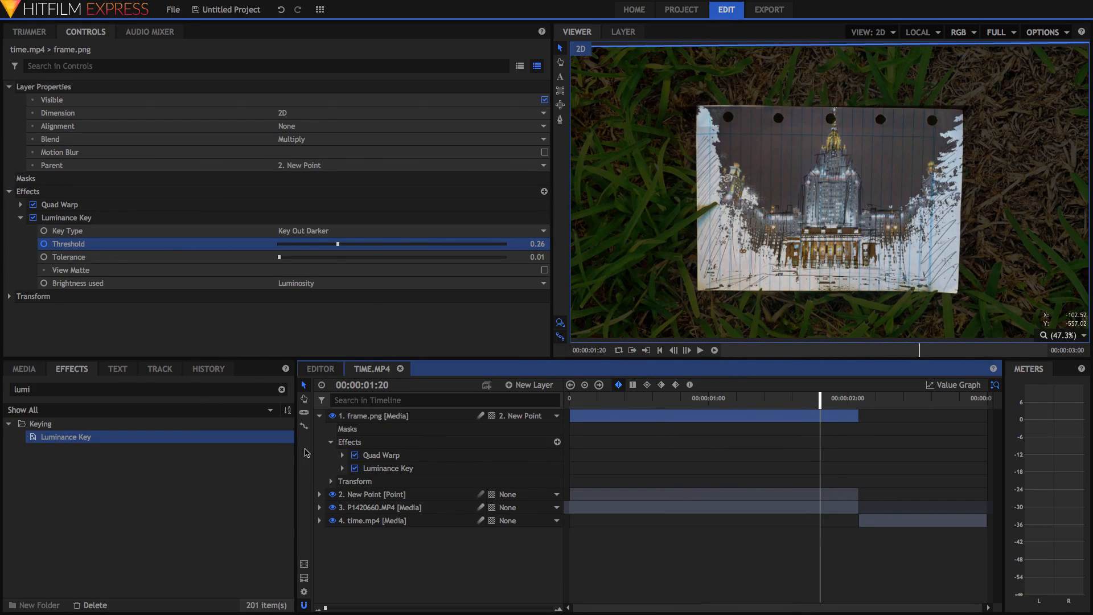
Convert both Threshold keyframes to Bezier and shape the value graph to fall steeply at both ends and gently in the middle
{"action": "left_click", "coordinate": [342, 469]}
{"action": "left_click_drag", "start_coordinate": [669, 472], "coordinate": [866, 514]}
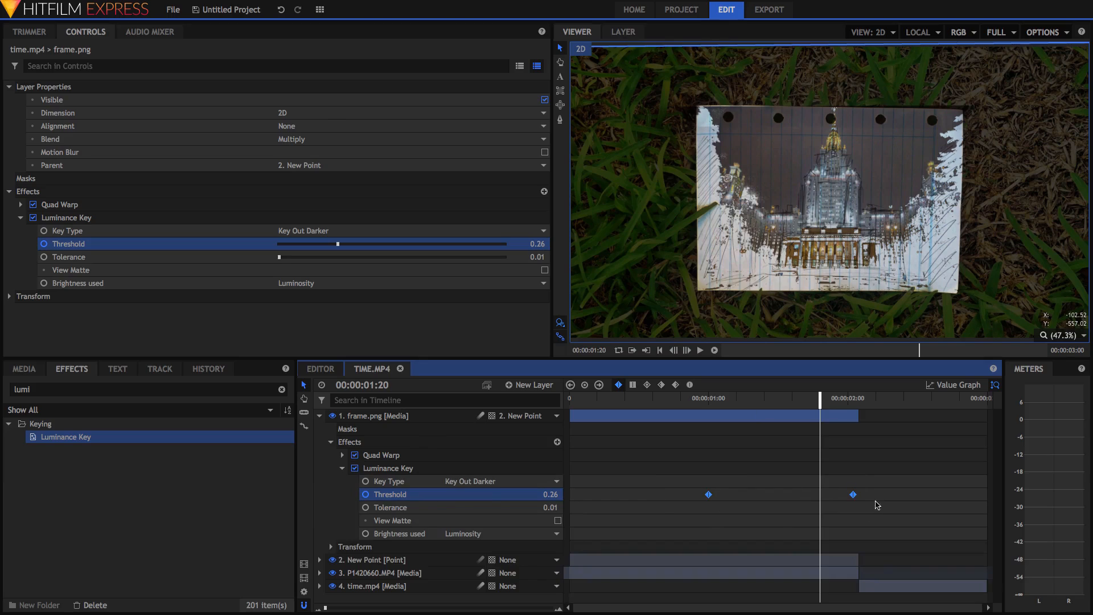
{"action": "left_click", "coordinate": [955, 385]}
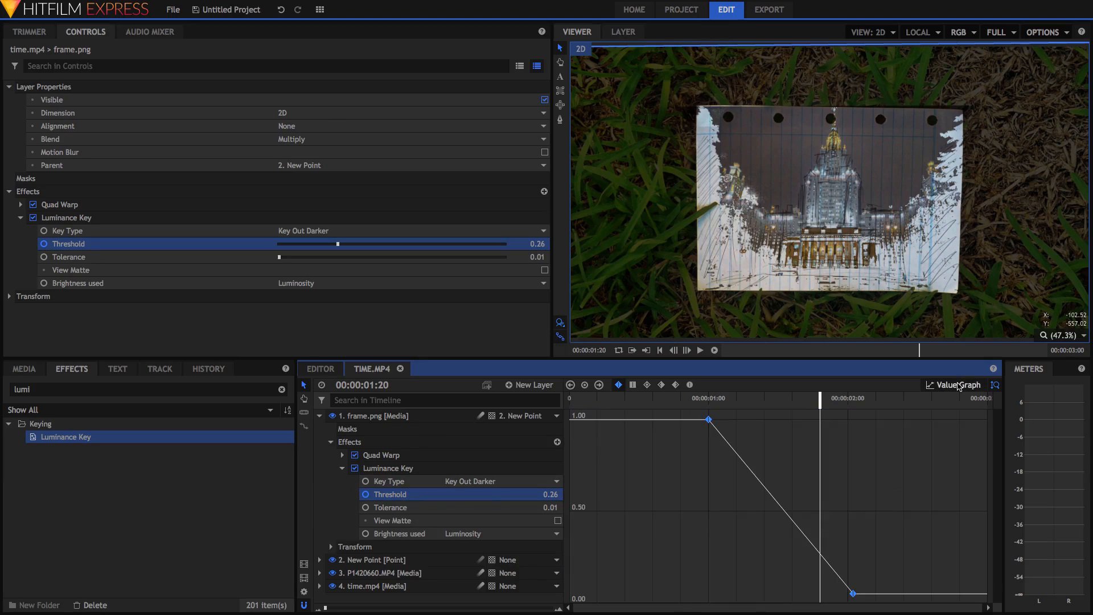
{"action": "left_click", "coordinate": [690, 385]}
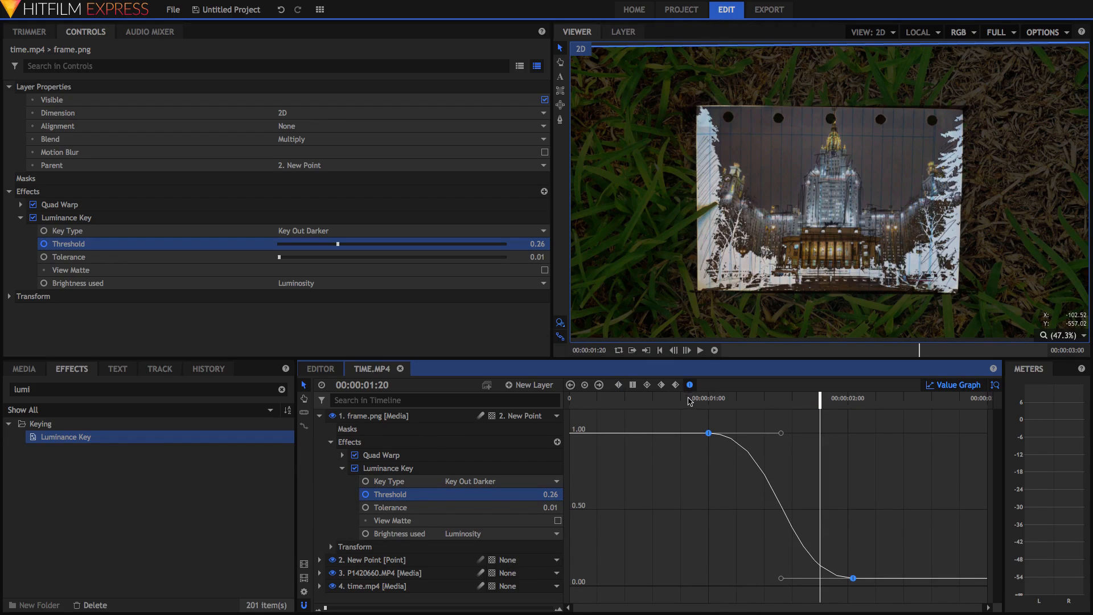
{"action": "left_click_drag", "start_coordinate": [781, 434], "coordinate": [709, 490]}
{"action": "left_click_drag", "start_coordinate": [715, 405], "coordinate": [742, 397]}
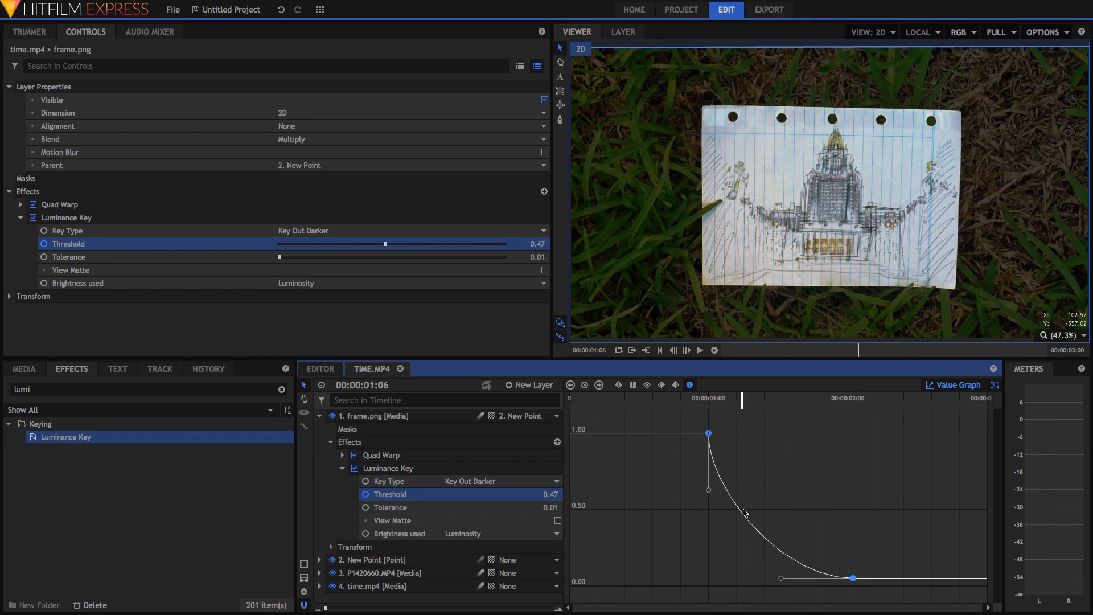
{"action": "left_click_drag", "start_coordinate": [780, 578], "coordinate": [854, 465]}
{"action": "left_click_drag", "start_coordinate": [712, 493], "coordinate": [709, 517]}
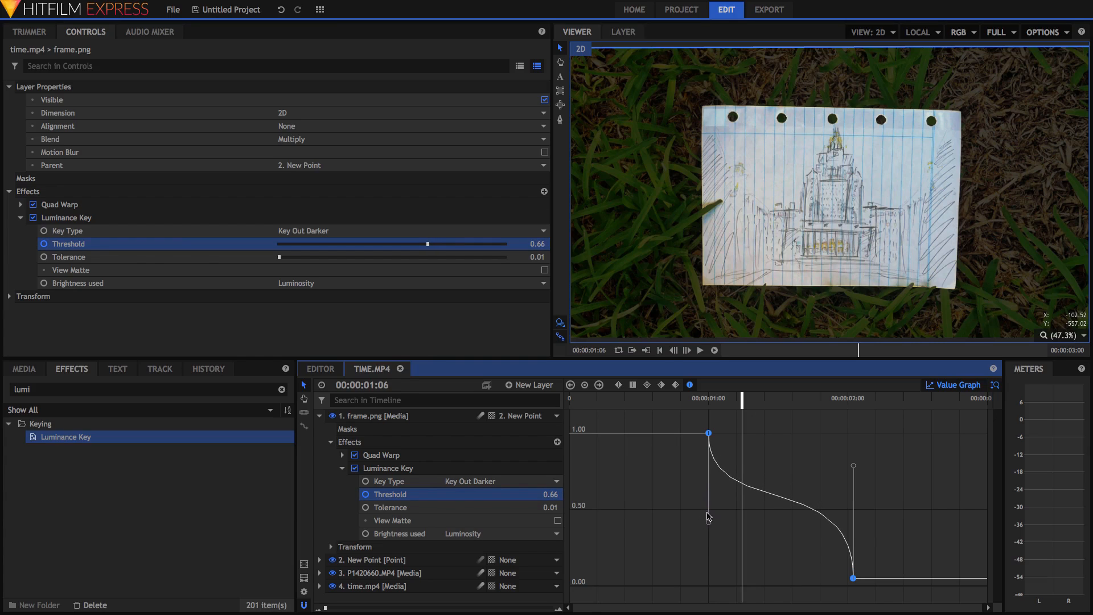
Preview the photo's luminance reveal over the sketch up to the timelapse cut, and close the frame.png layer and value graph
{"action": "left_click", "coordinate": [708, 402]}
{"action": "key", "text": "space"}
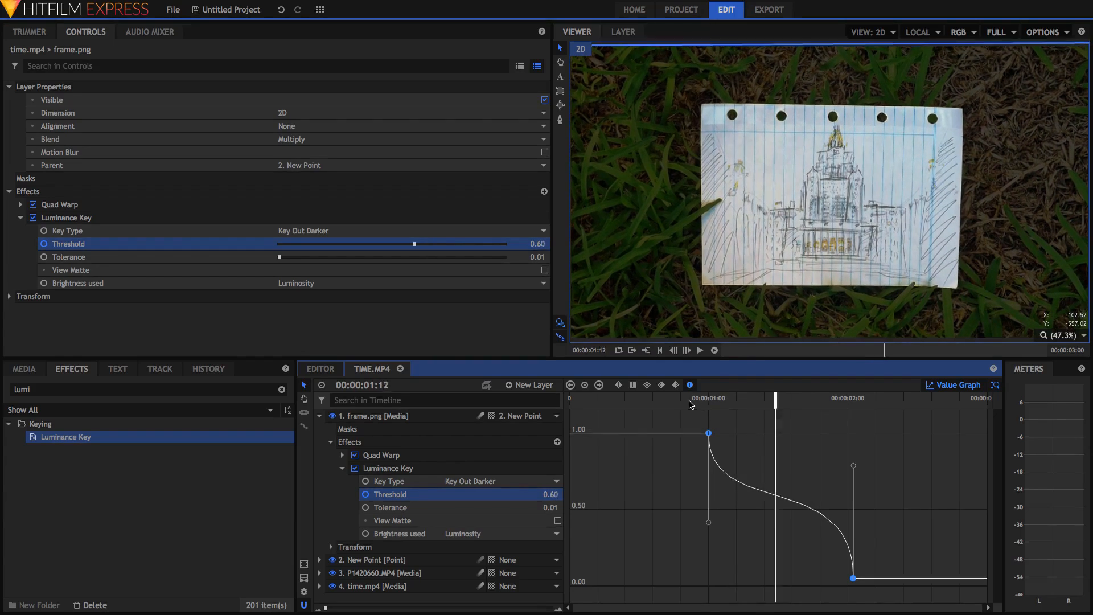
{"action": "left_click", "coordinate": [853, 402]}
{"action": "left_click_drag", "start_coordinate": [858, 407], "coordinate": [684, 409]}
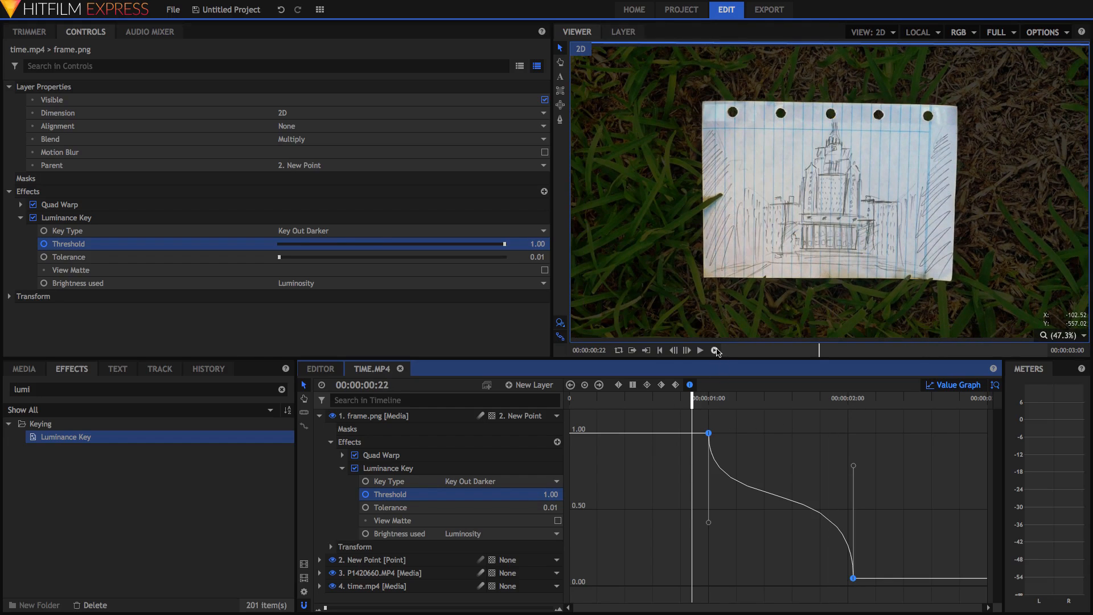
{"action": "left_click", "coordinate": [715, 350]}
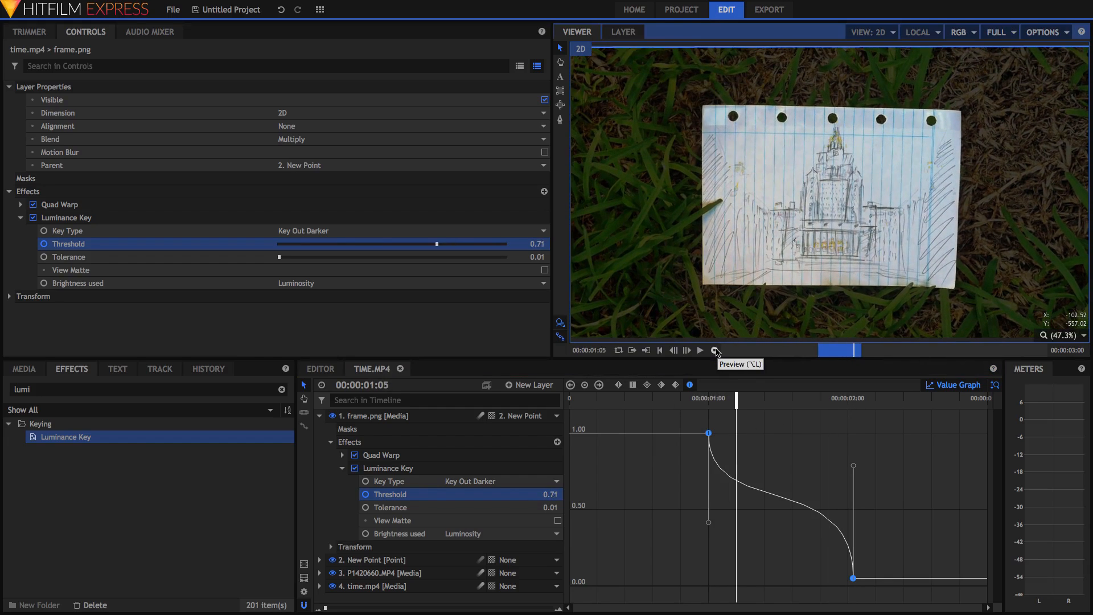
{"action": "left_click", "coordinate": [844, 354]}
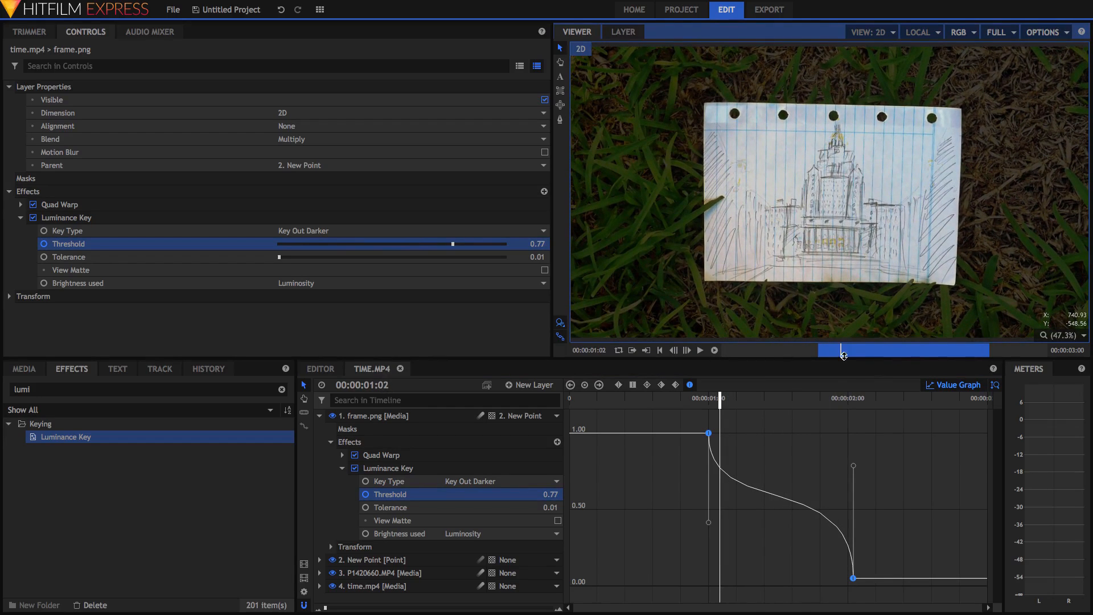
{"action": "mouse_move", "coordinate": [841, 350]}
{"action": "left_mouse_down"}
{"action": "mouse_move", "coordinate": [947, 337]}
{"action": "mouse_move", "coordinate": [884, 351]}
{"action": "left_mouse_up"}
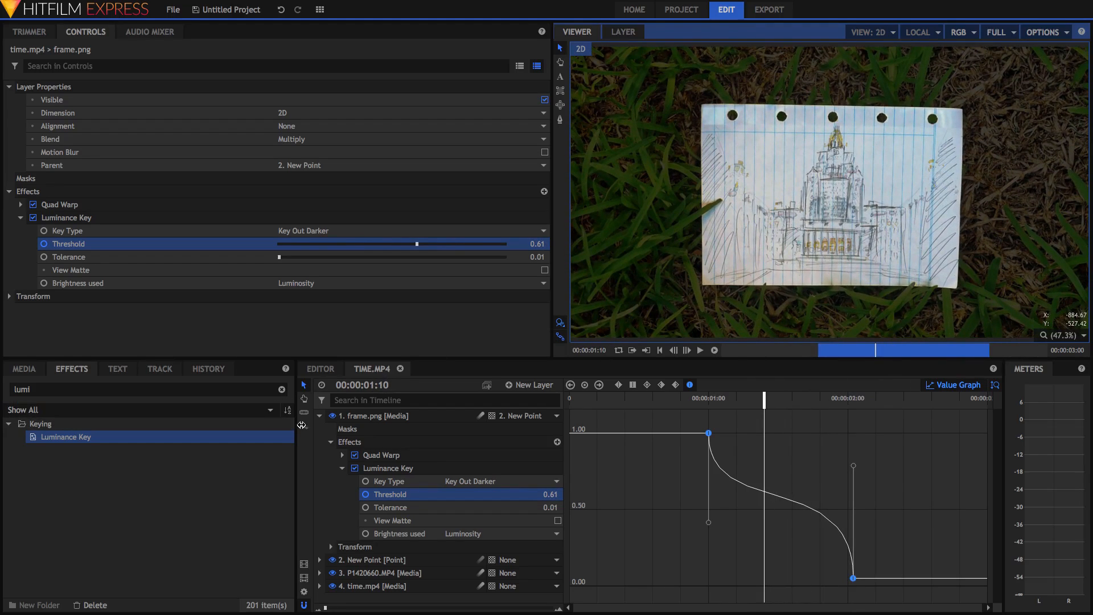
{"action": "left_click", "coordinate": [319, 416]}
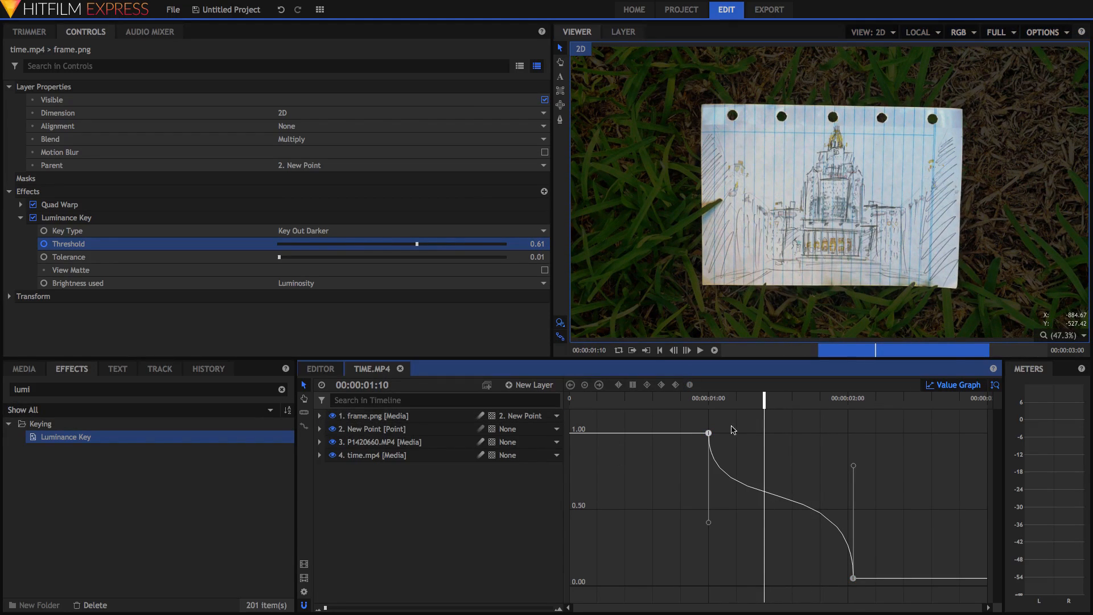
{"action": "left_click", "coordinate": [954, 385]}
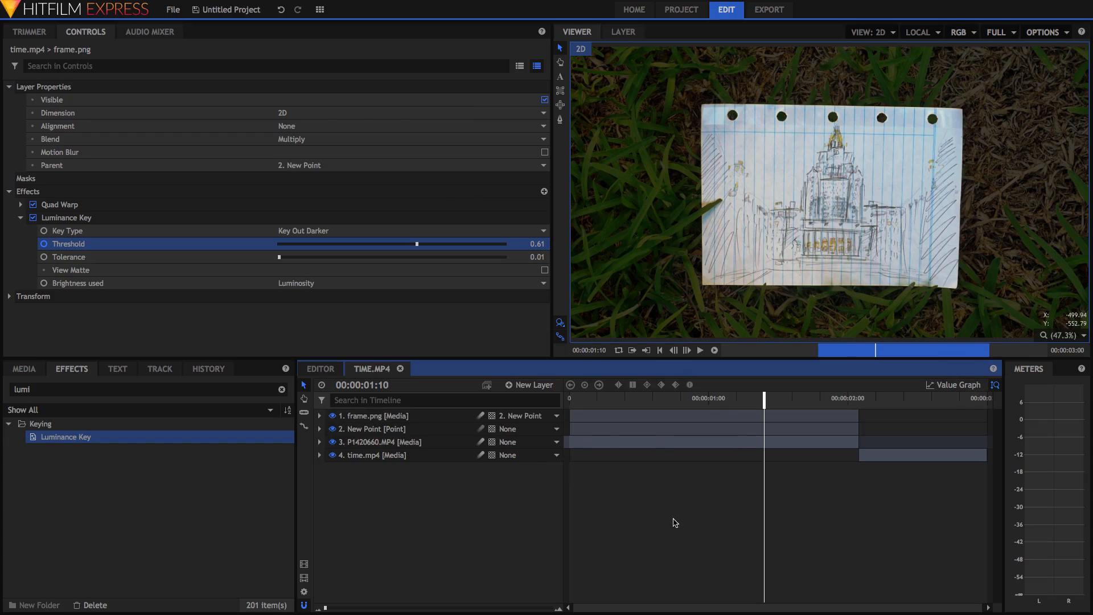
Create a 1080p, 25 fps, 3-second composite shot with its default name and nest the time.mp4 composite shot in it
{"action": "left_click", "coordinate": [26, 370]}
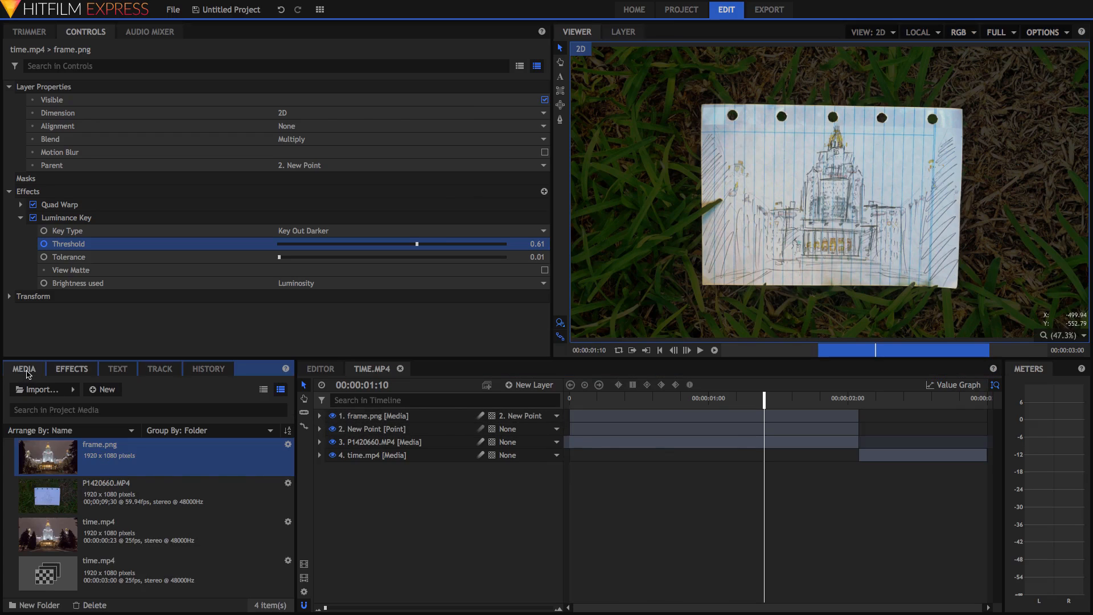
{"action": "left_click", "coordinate": [102, 389]}
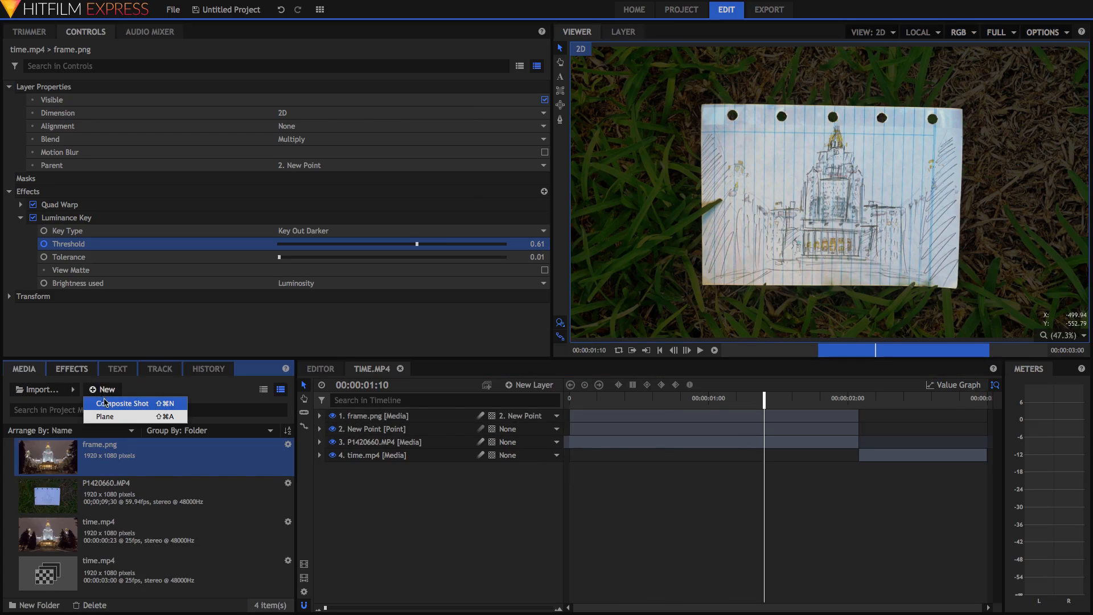
{"action": "left_click", "coordinate": [109, 406]}
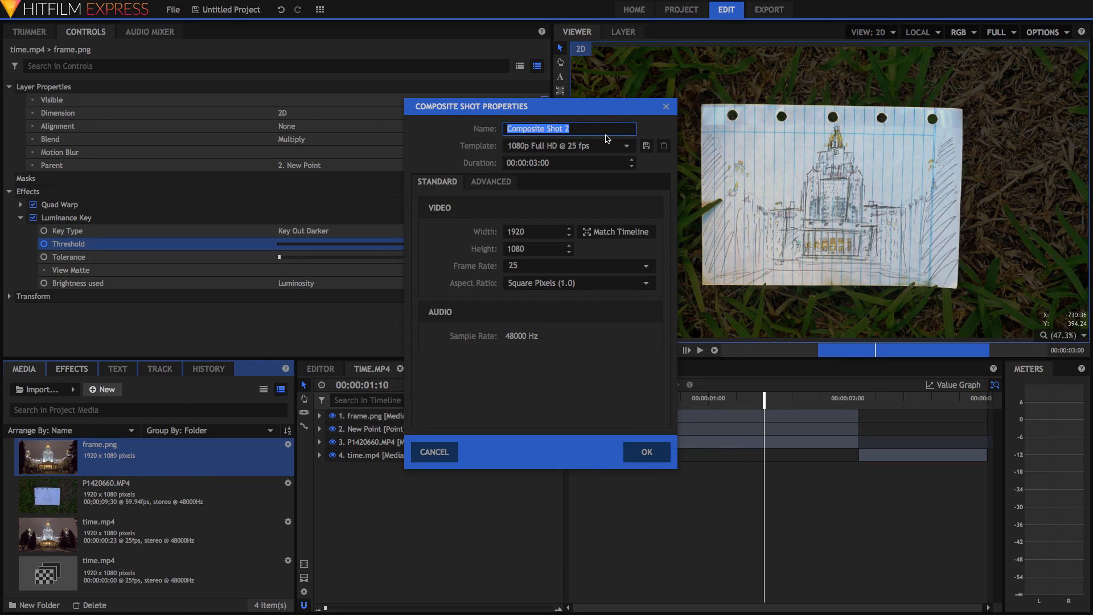
{"action": "left_click", "coordinate": [629, 452]}
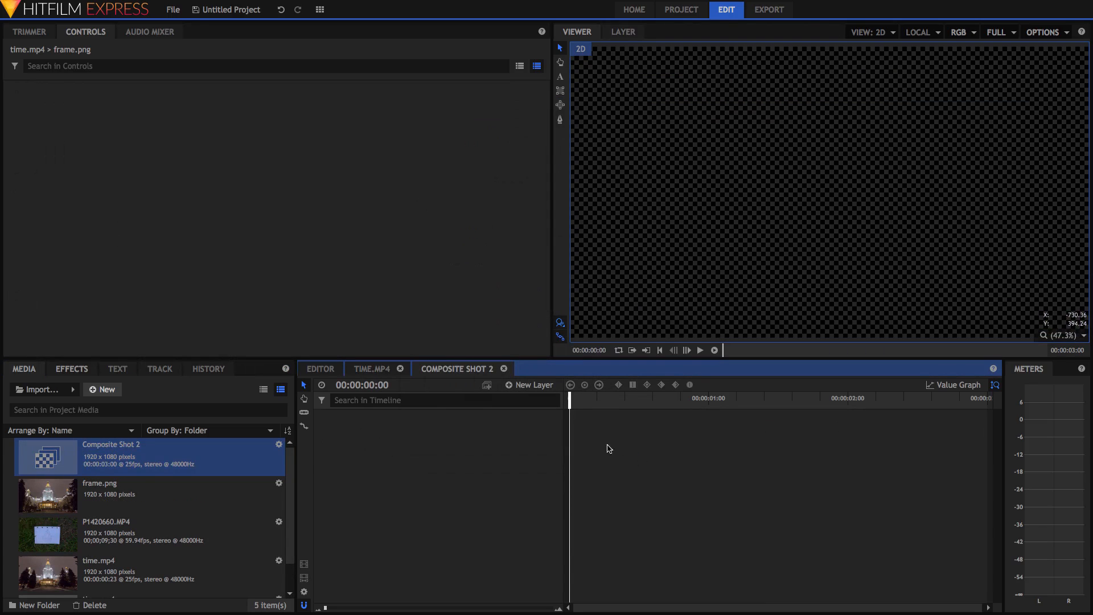
{"action": "scroll", "coordinate": [138, 474], "scroll_direction": "down", "scroll_amount": 1}
{"action": "left_click", "coordinate": [108, 538]}
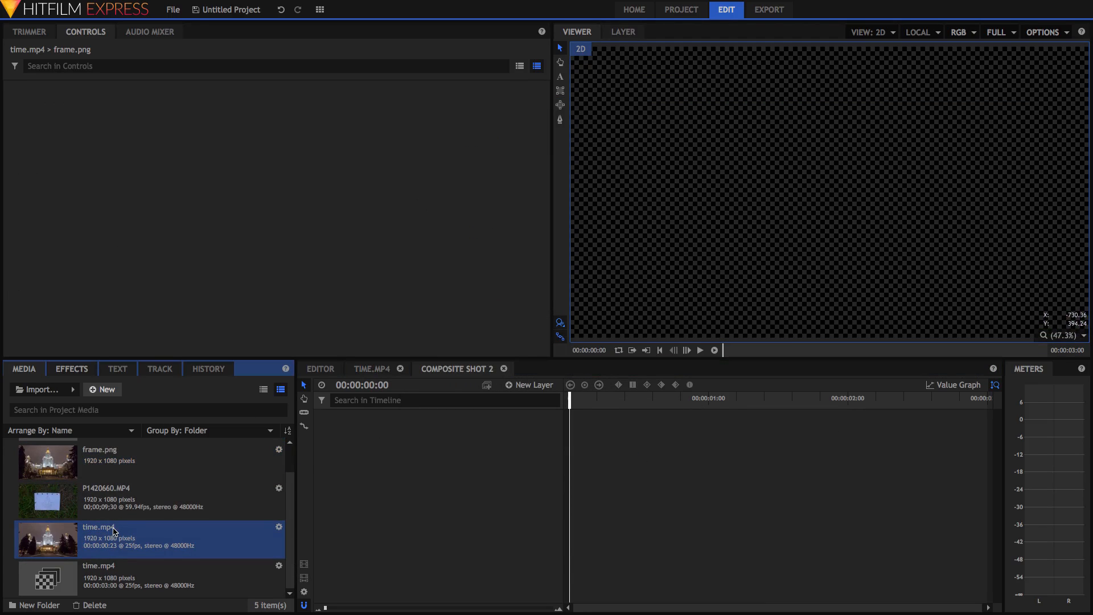
{"action": "left_click_drag", "start_coordinate": [82, 579], "coordinate": [377, 415]}
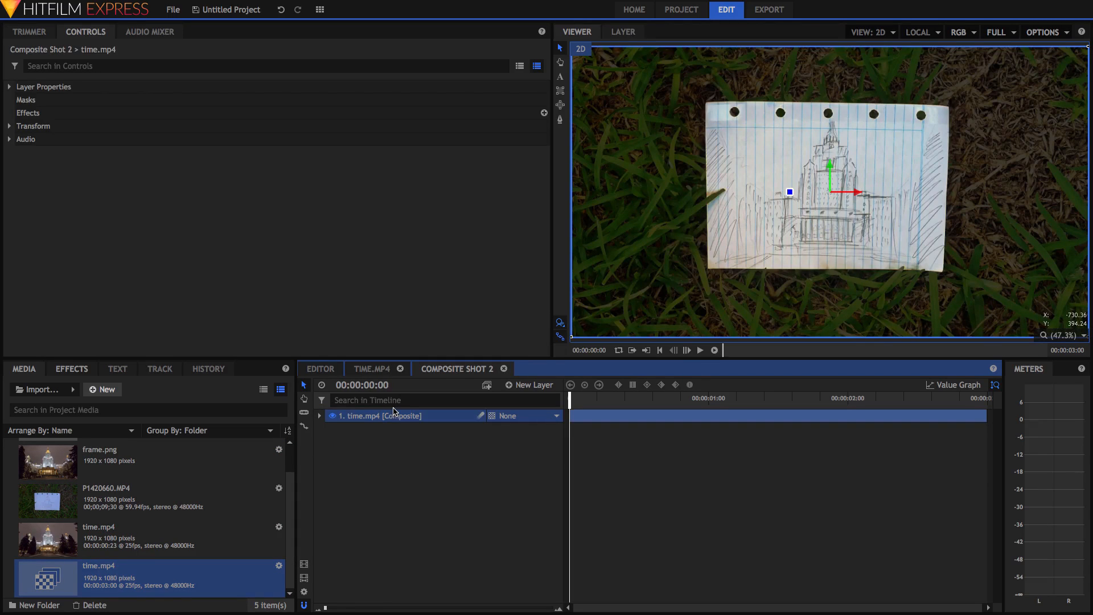
Play through the nested shot, and enable keyframing on the time.mp4 layer's Scale at 100% at 00:00:01:13
{"action": "key", "text": "space"}
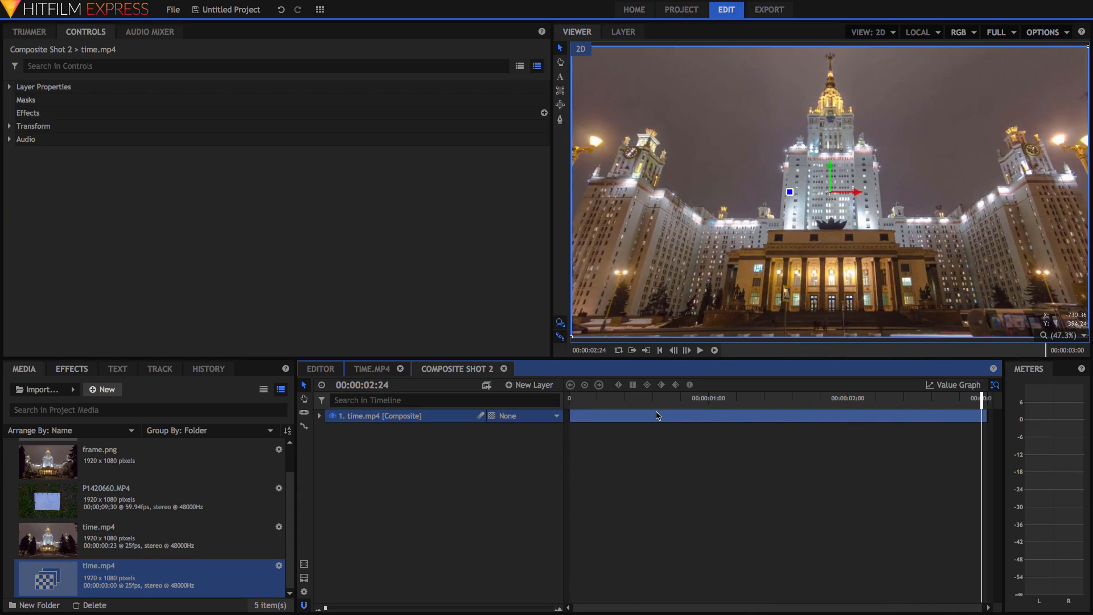
{"action": "mouse_move", "coordinate": [814, 397]}
{"action": "left_mouse_down"}
{"action": "mouse_move", "coordinate": [954, 393]}
{"action": "mouse_move", "coordinate": [785, 403]}
{"action": "left_mouse_up"}
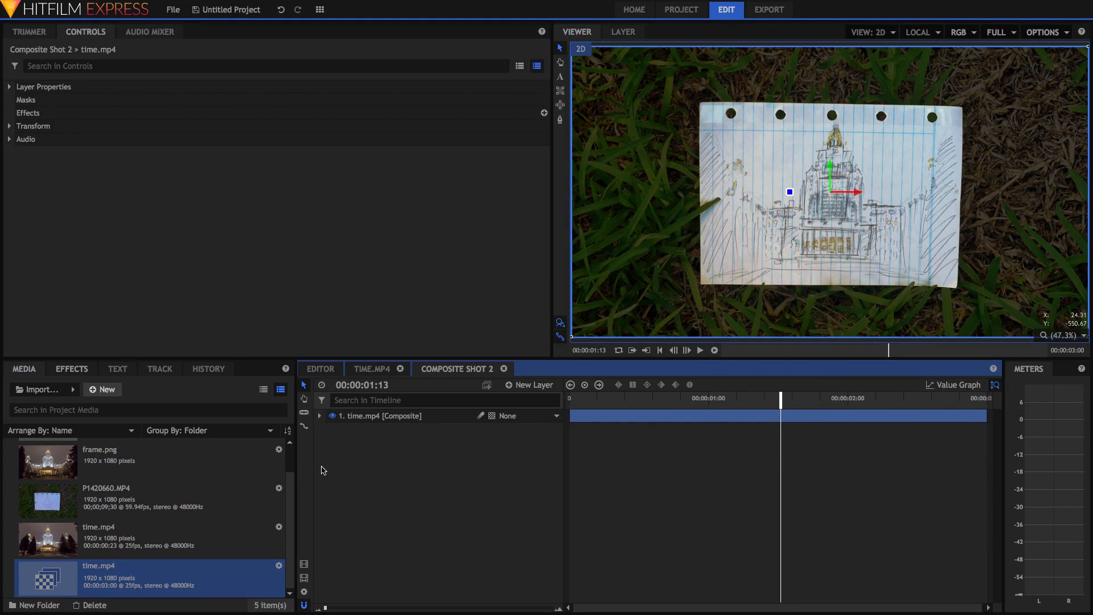
{"action": "left_click", "coordinate": [319, 416]}
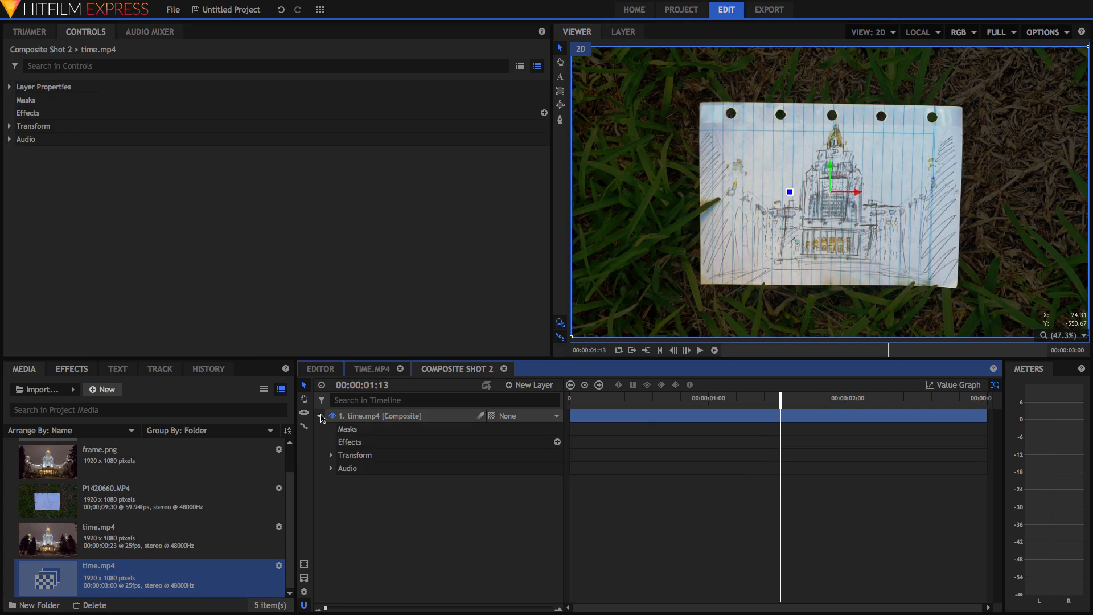
{"action": "left_click", "coordinate": [331, 454]}
{"action": "left_click", "coordinate": [370, 507]}
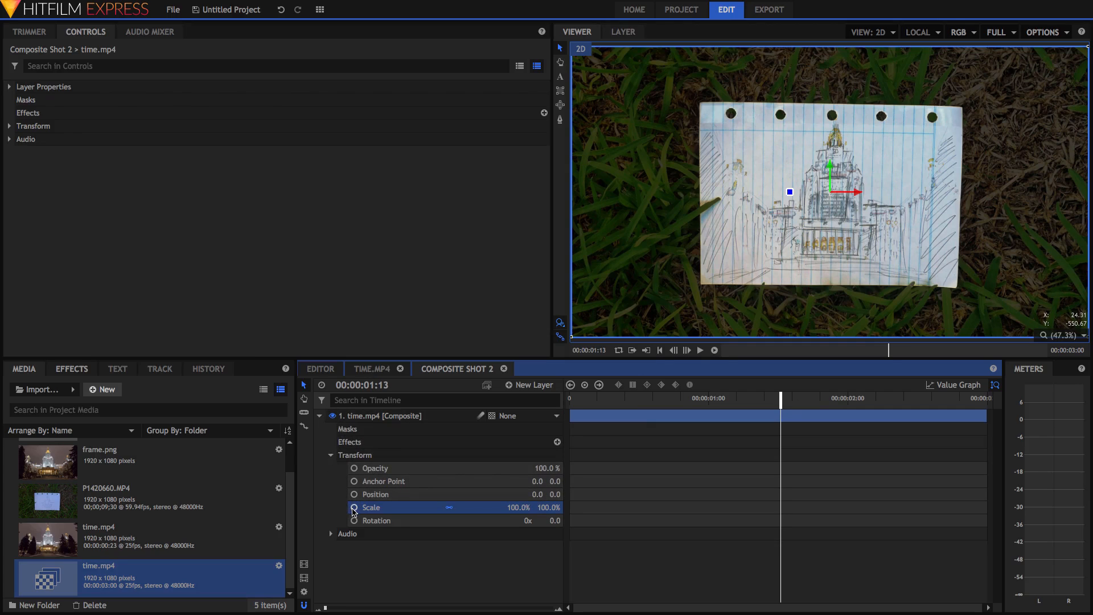
{"action": "left_click", "coordinate": [354, 507]}
Set the time.mp4 layer's Scale to 125% at 00:00:02:01, the last frame before the timelapse
{"action": "left_click", "coordinate": [859, 400]}
{"action": "left_click_drag", "start_coordinate": [858, 400], "coordinate": [854, 401]}
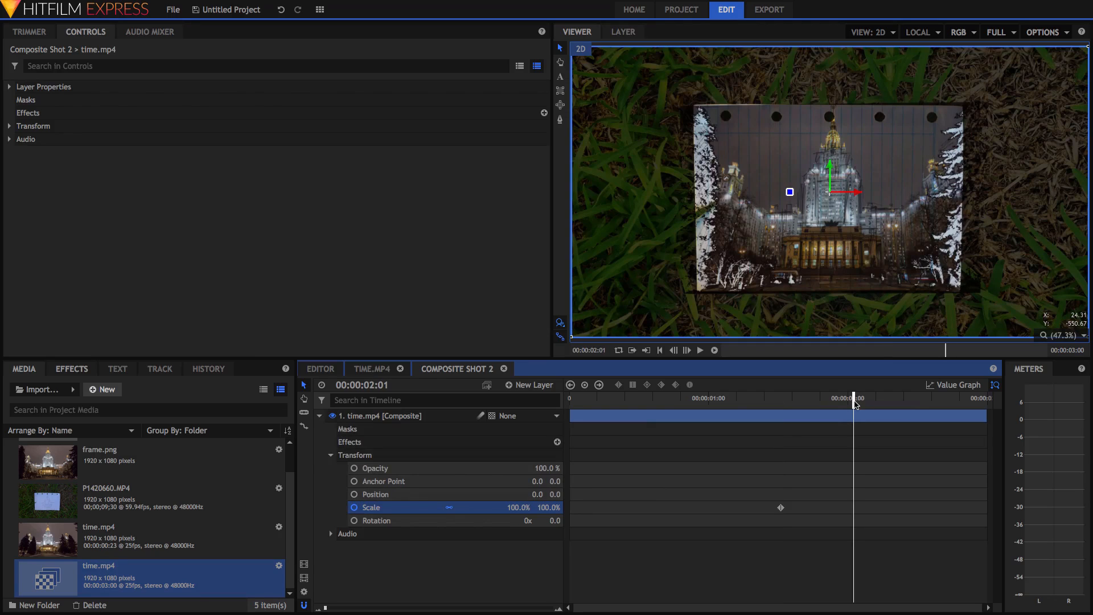
{"action": "left_click", "coordinate": [523, 507]}
{"action": "key", "text": "BackSpace"}
{"action": "type", "text": "125"}
{"action": "key", "text": "Return"}
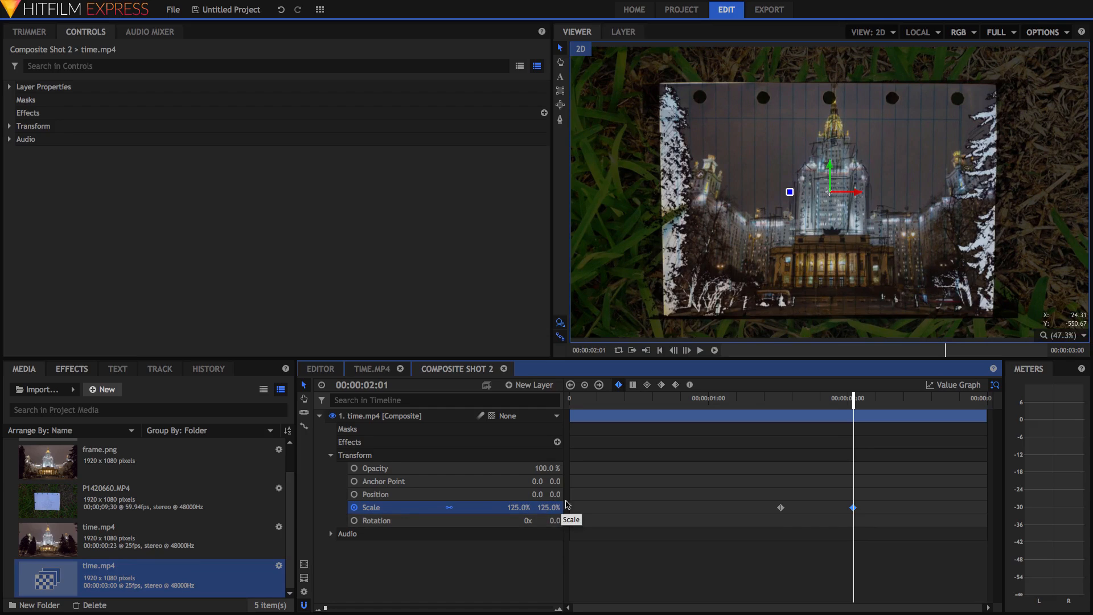
Convert both Scale keyframes to Bezier and shape the value graph to start gently and rise steeply into the second keyframe
{"action": "left_click_drag", "start_coordinate": [732, 463], "coordinate": [880, 525]}
{"action": "left_click", "coordinate": [953, 385]}
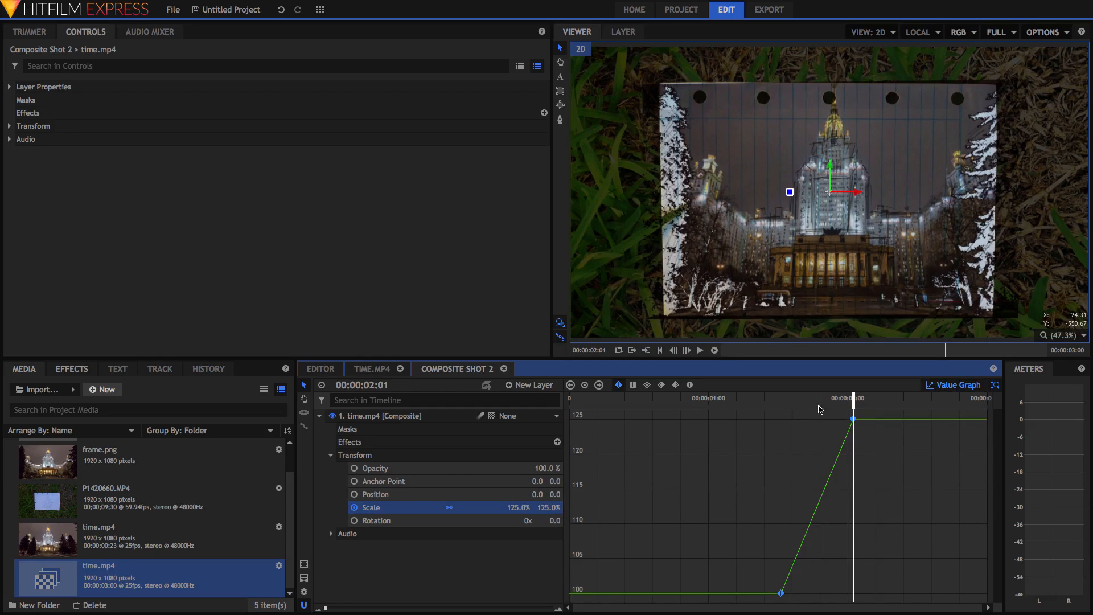
{"action": "left_click", "coordinate": [689, 385]}
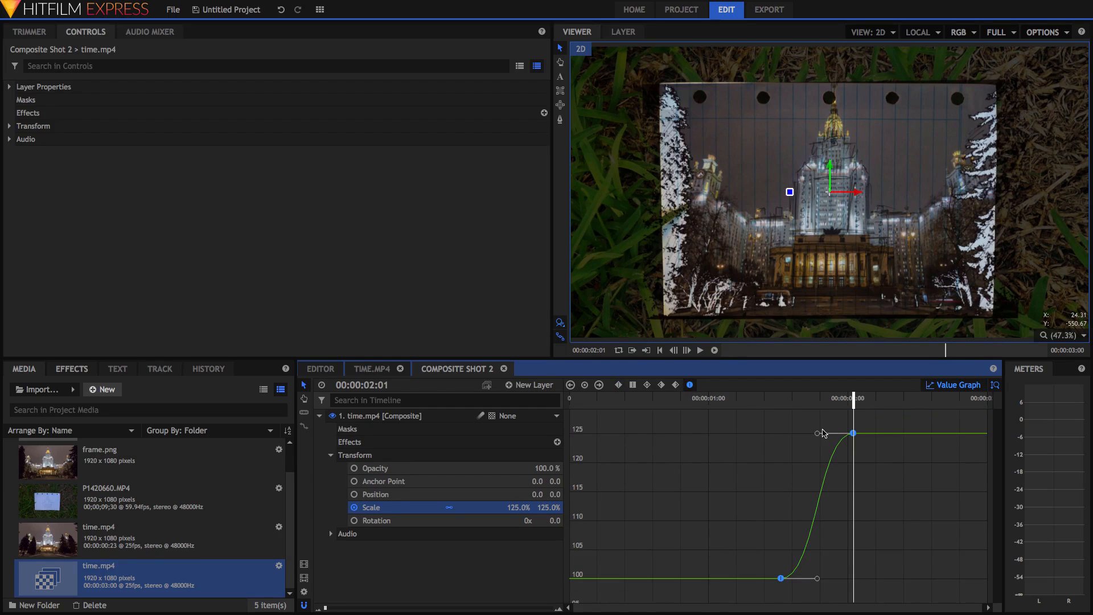
{"action": "left_click_drag", "start_coordinate": [817, 435], "coordinate": [854, 508]}
Preview the accelerating zoom on the sketch from about 00:00:01:00 onward
{"action": "left_click_drag", "start_coordinate": [854, 403], "coordinate": [624, 401]}
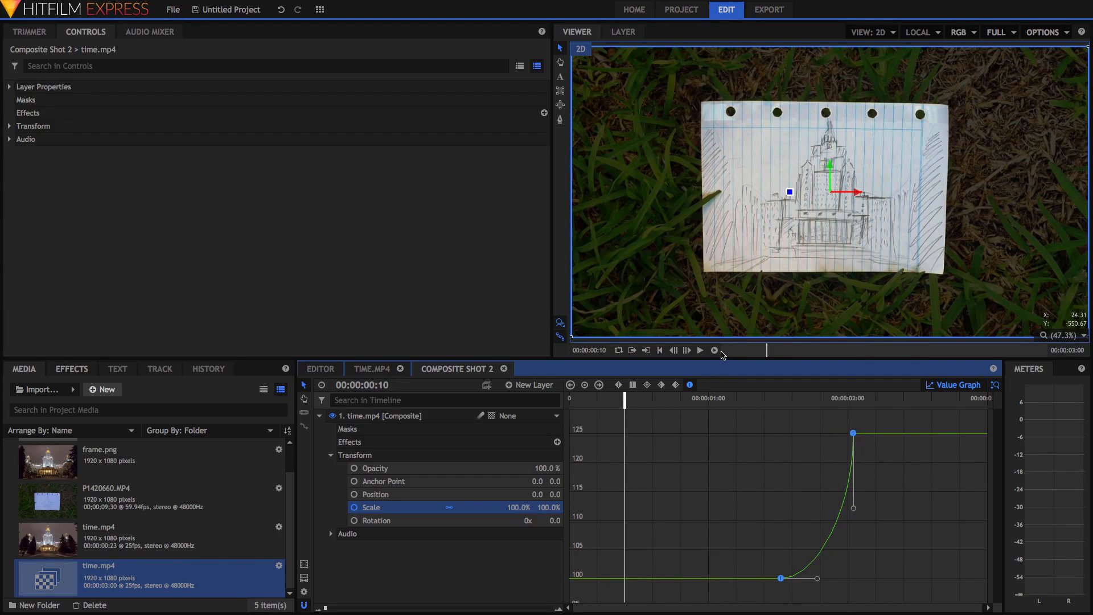
{"action": "left_click", "coordinate": [719, 403]}
{"action": "left_click", "coordinate": [717, 351]}
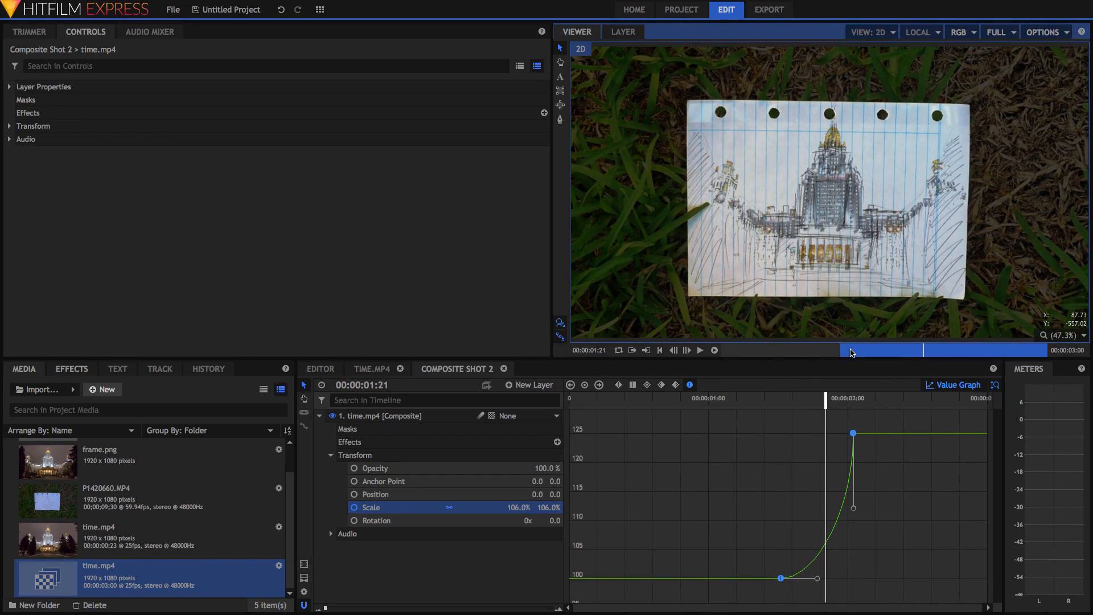
Set the time.mp4 layer's Scale back to 100% at 00:00:02:02, the first frame of the timelapse
{"action": "left_click_drag", "start_coordinate": [851, 351], "coordinate": [951, 348]}
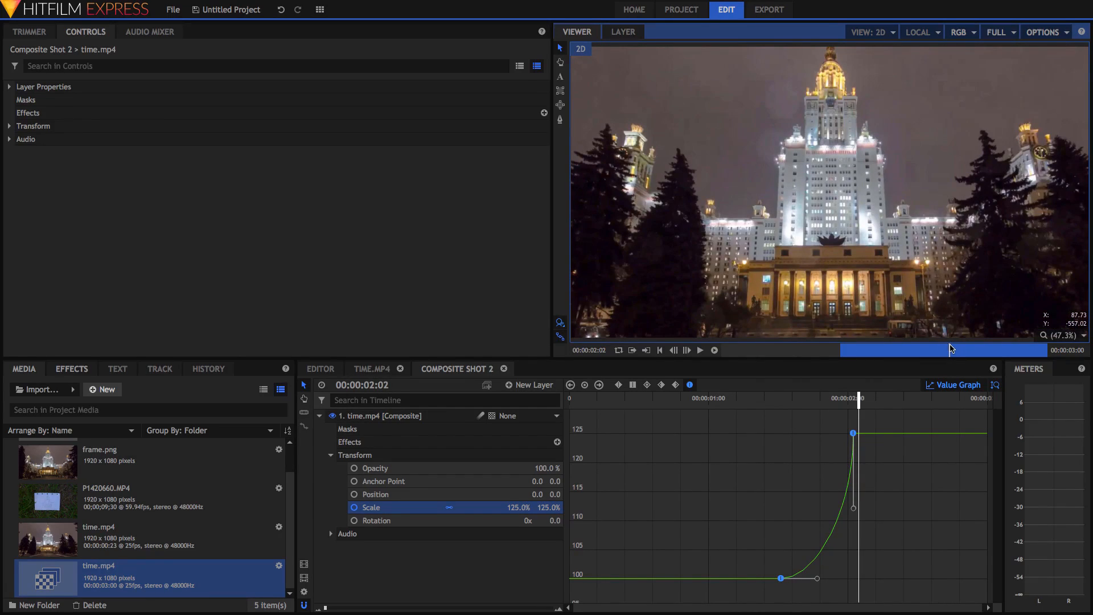
{"action": "left_click", "coordinate": [513, 507]}
{"action": "type", "text": "1"}
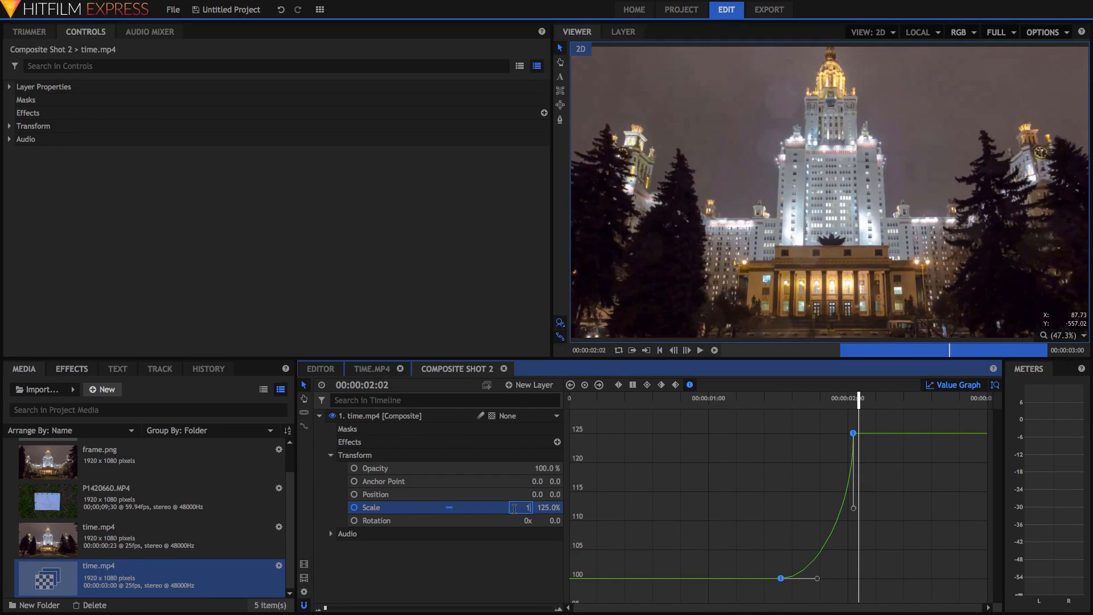
{"action": "type", "text": "00"}
{"action": "key", "text": "Return"}
Compare the framing of the building on the sketch and timelapse frames on both sides of the cut
{"action": "key", "text": "Left"}
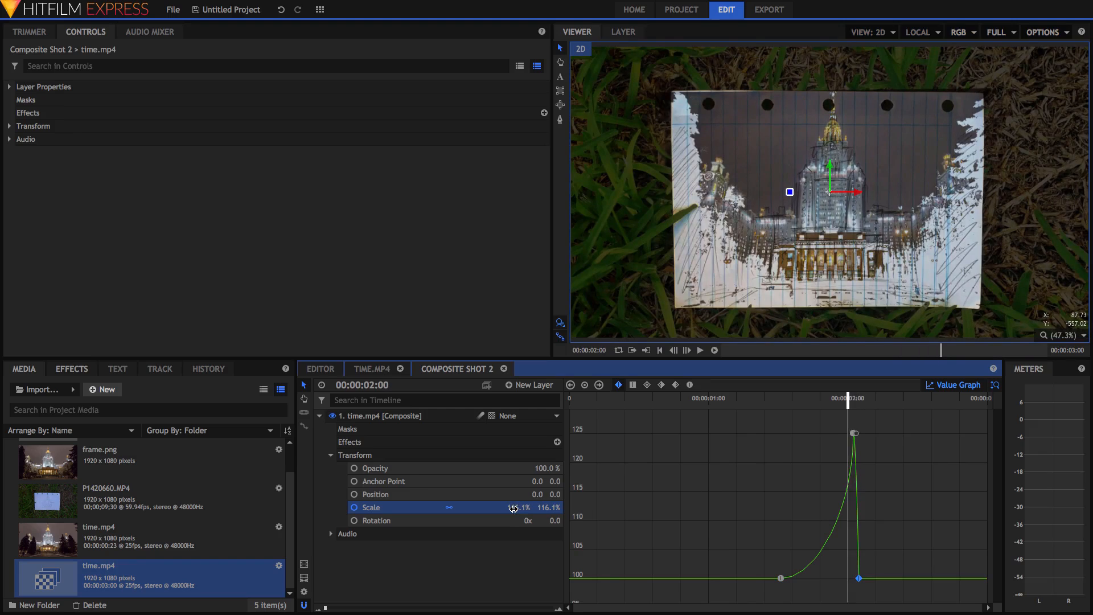
{"action": "key", "text": "Right"}
{"action": "key", "text": "Left"}
{"action": "key", "text": "Left"}
{"action": "key", "text": "Right"}
{"action": "key", "text": "Right"}
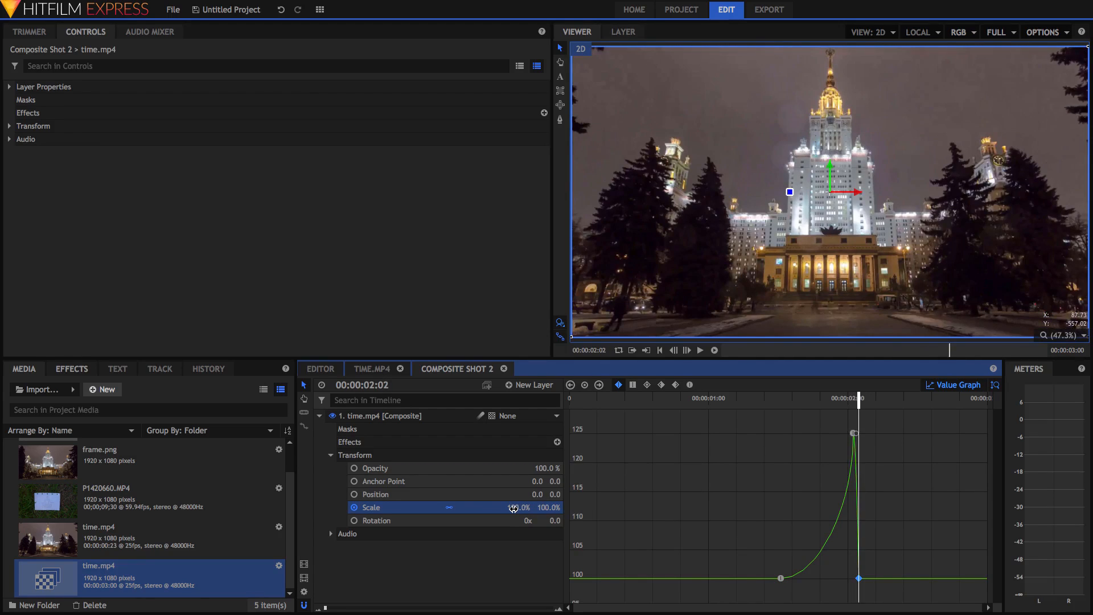
{"action": "key", "text": "Left"}
{"action": "key", "text": "Left"}
{"action": "key", "text": "Right"}
{"action": "key", "text": "Right"}
{"action": "key", "text": "Left"}
{"action": "key", "text": "Right"}
{"action": "key", "text": "Left"}
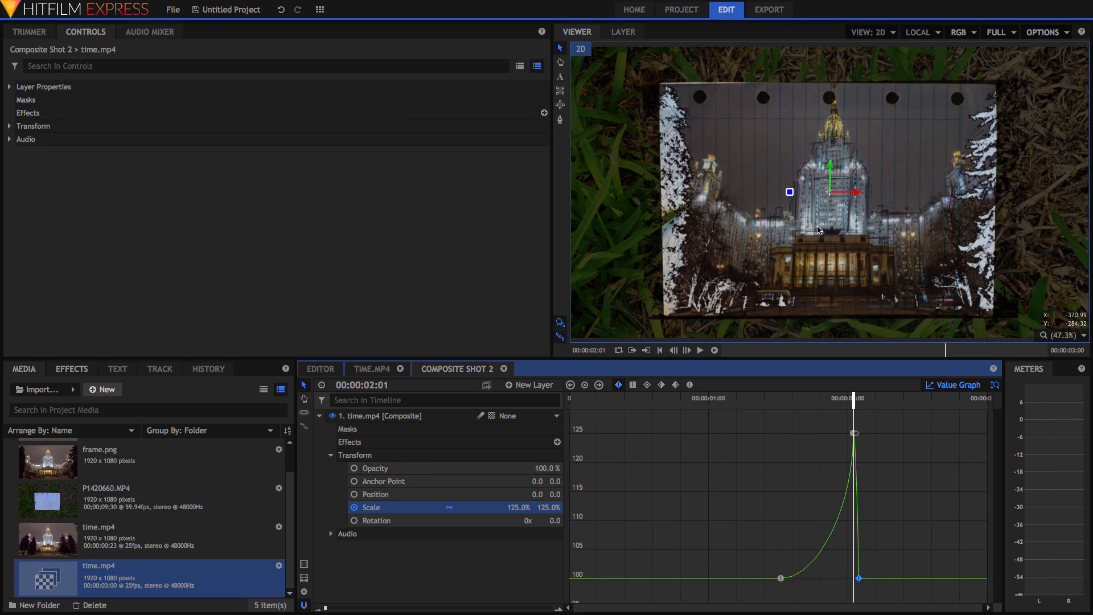
{"action": "key", "text": "Right"}
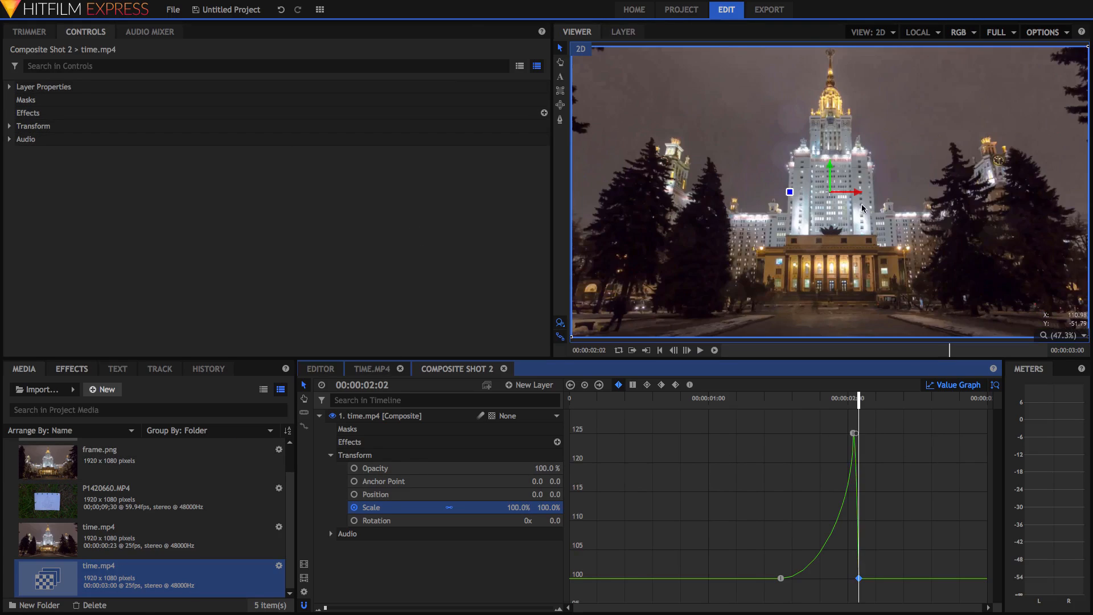
{"action": "key", "text": "Left"}
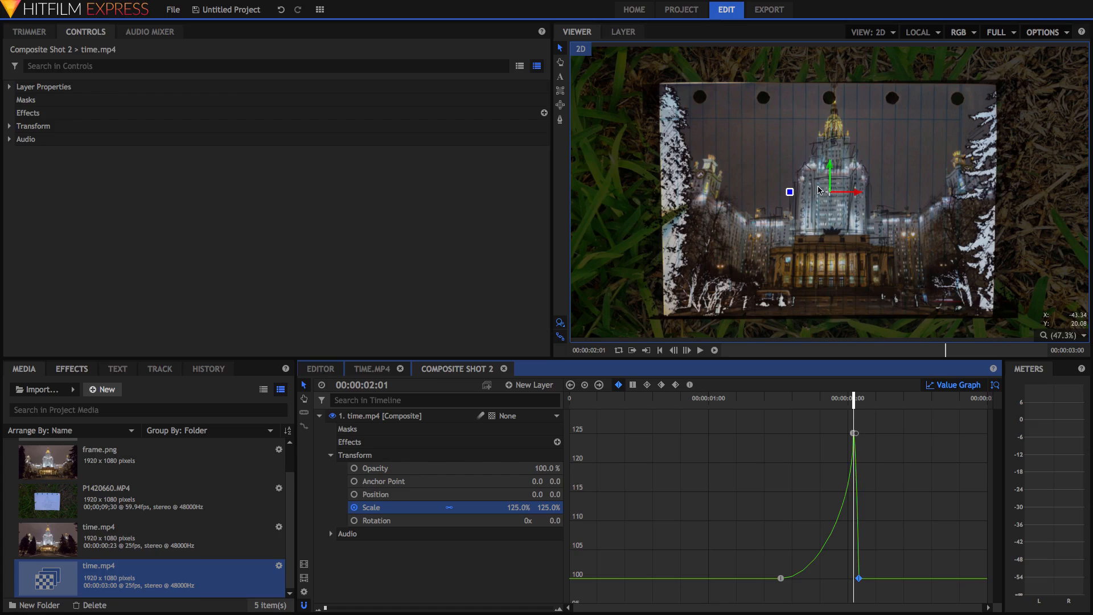
{"action": "key", "text": "Right"}
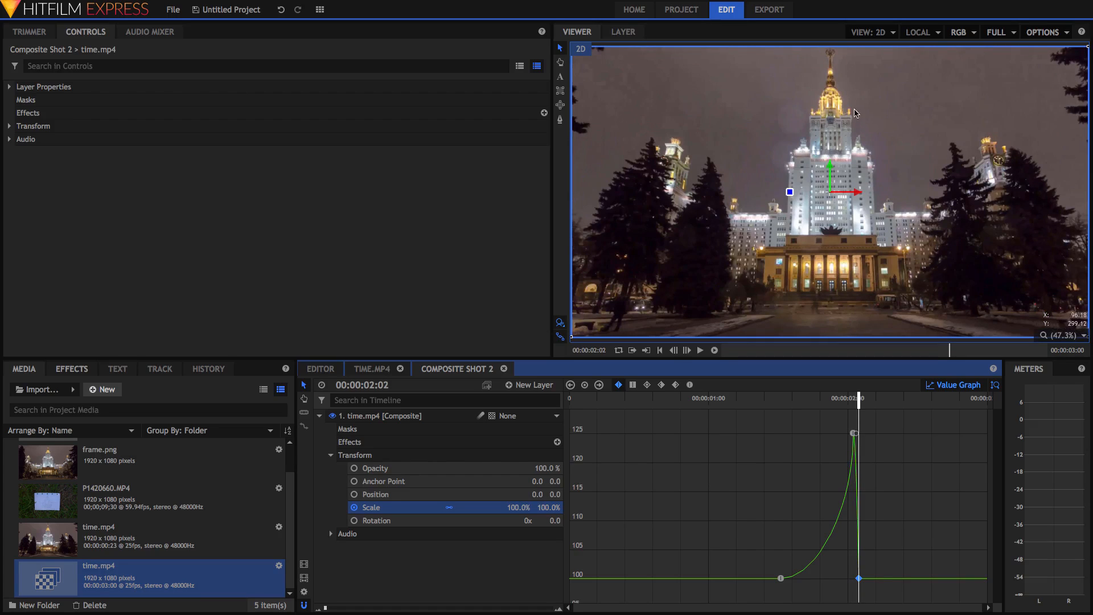
{"action": "key", "text": "Left"}
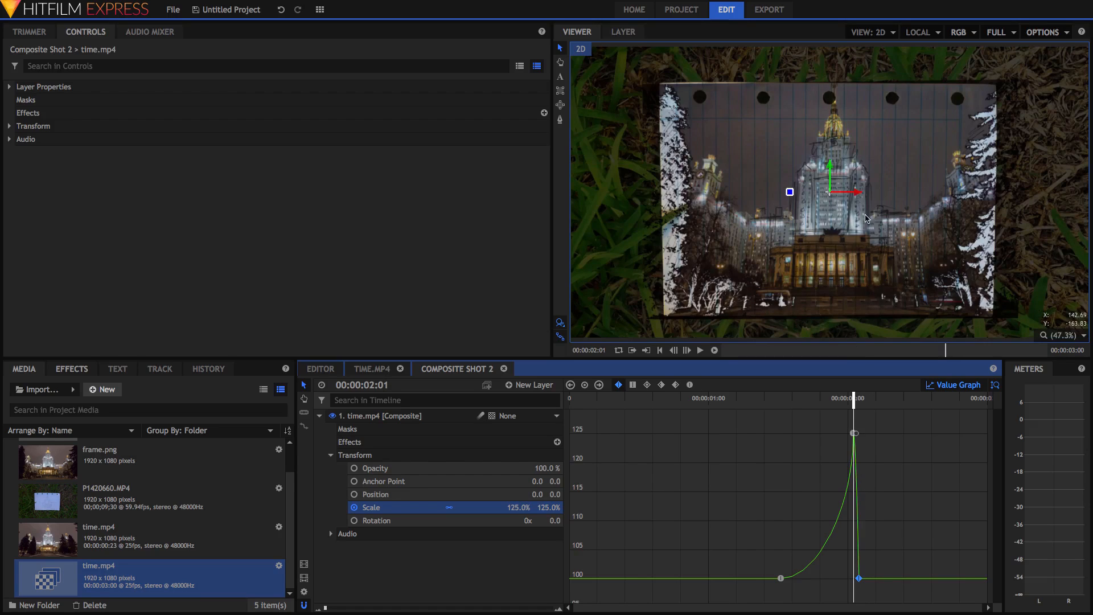
{"action": "key", "text": "Right"}
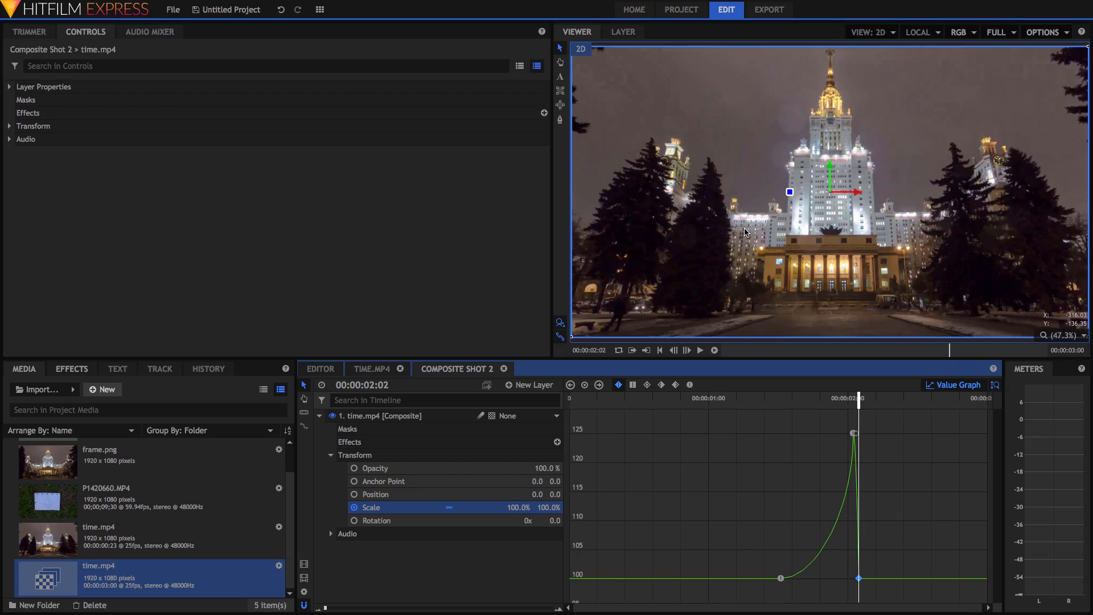
Find the Action Cam Lens Distort effect and apply it to the time.mp4 layer
{"action": "left_click", "coordinate": [73, 369]}
{"action": "left_click", "coordinate": [78, 387]}
{"action": "key", "text": "BackSpace"}
{"action": "key", "text": "BackSpace"}
{"action": "key", "text": "BackSpace"}
{"action": "key", "text": "BackSpace"}
{"action": "type", "text": "scv"}
{"action": "key", "text": "BackSpace"}
{"action": "key", "text": "BackSpace"}
{"action": "key", "text": "BackSpace"}
{"action": "type", "text": "actio"}
{"action": "left_click_drag", "start_coordinate": [80, 463], "coordinate": [349, 483]}
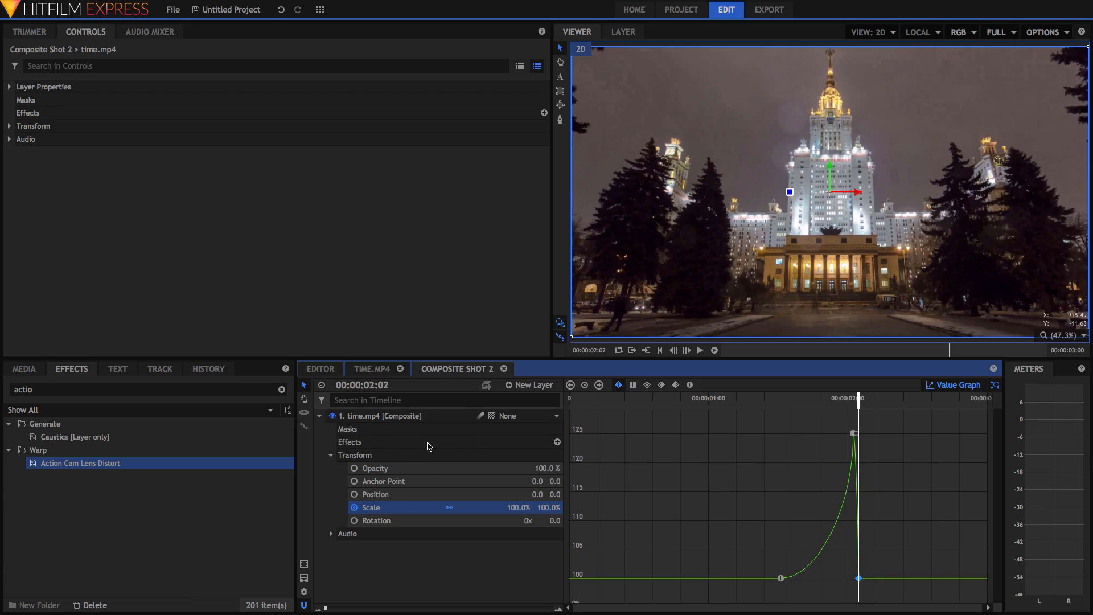
{"action": "left_click_drag", "start_coordinate": [429, 446], "coordinate": [429, 447]}
Set the Action Cam Lens Distort FOV to about 50.4 and enable Reverse
{"action": "left_click", "coordinate": [20, 125]}
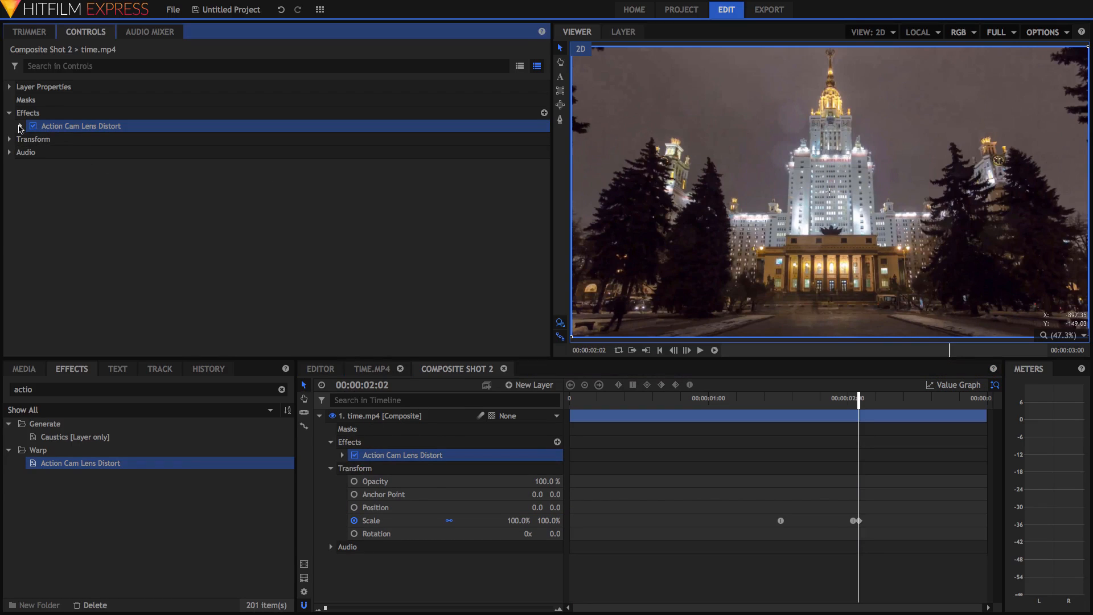
{"action": "left_click_drag", "start_coordinate": [279, 151], "coordinate": [406, 153]}
{"action": "left_click", "coordinate": [545, 166]}
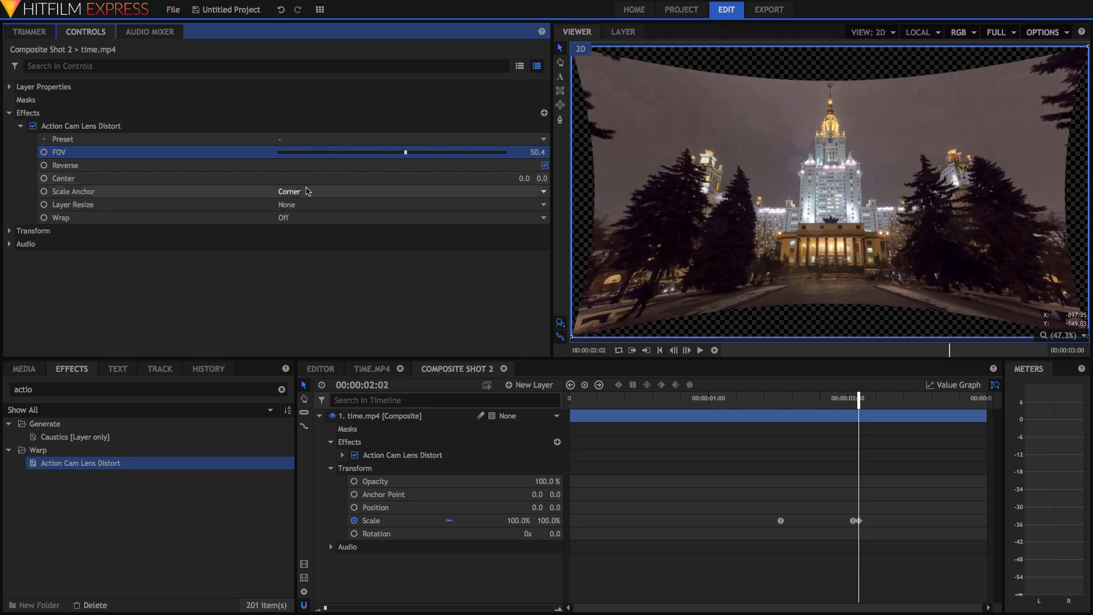
Try the Height scale anchor, raising the distortion's FOV to 90.0 and lowering it to 54.0
{"action": "left_click", "coordinate": [289, 194]}
{"action": "left_click", "coordinate": [290, 192]}
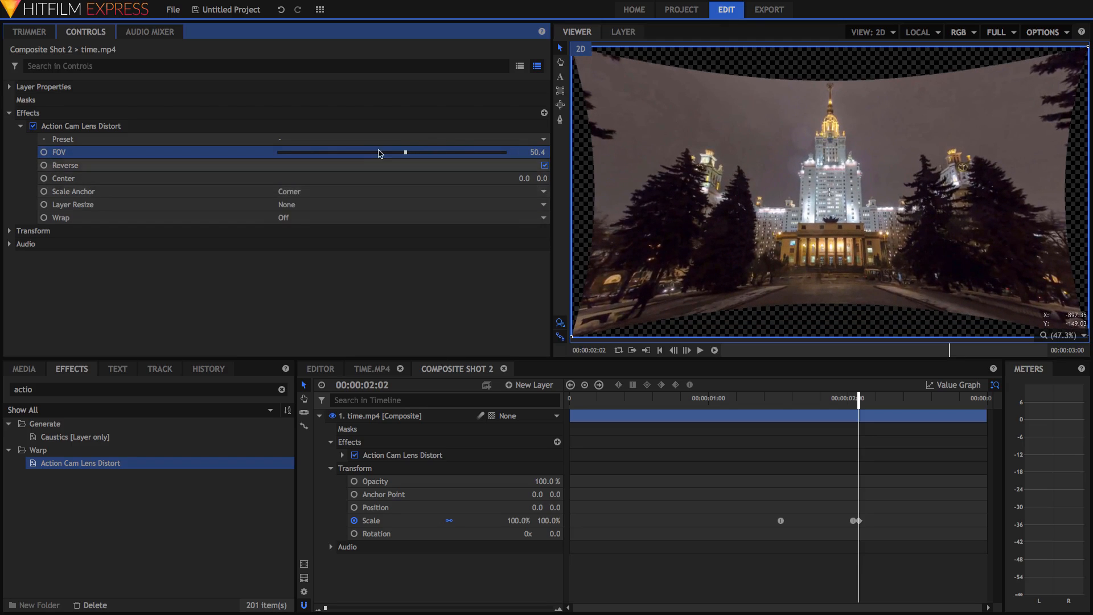
{"action": "left_click", "coordinate": [322, 192]}
{"action": "left_click", "coordinate": [325, 200]}
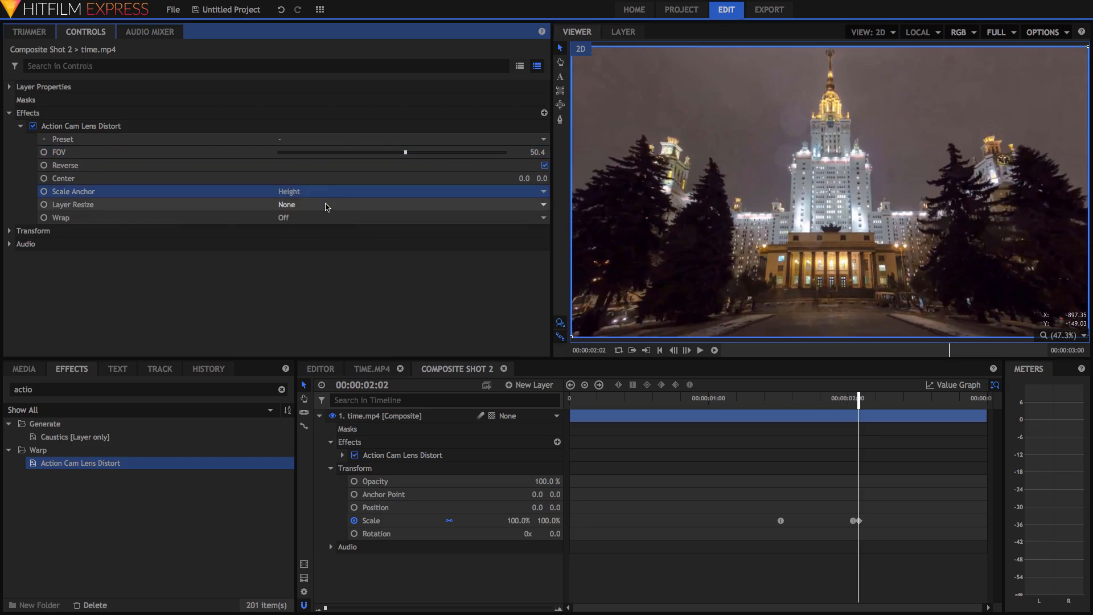
{"action": "left_click_drag", "start_coordinate": [406, 152], "coordinate": [532, 152]}
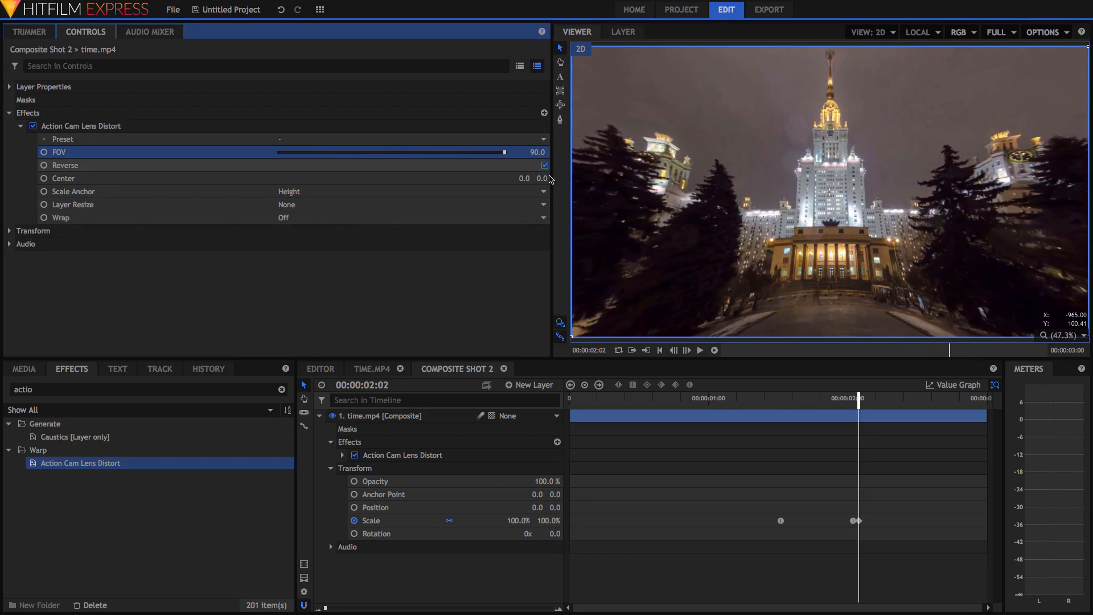
{"action": "left_click", "coordinate": [386, 152]}
{"action": "left_click_drag", "start_coordinate": [386, 156], "coordinate": [567, 142]}
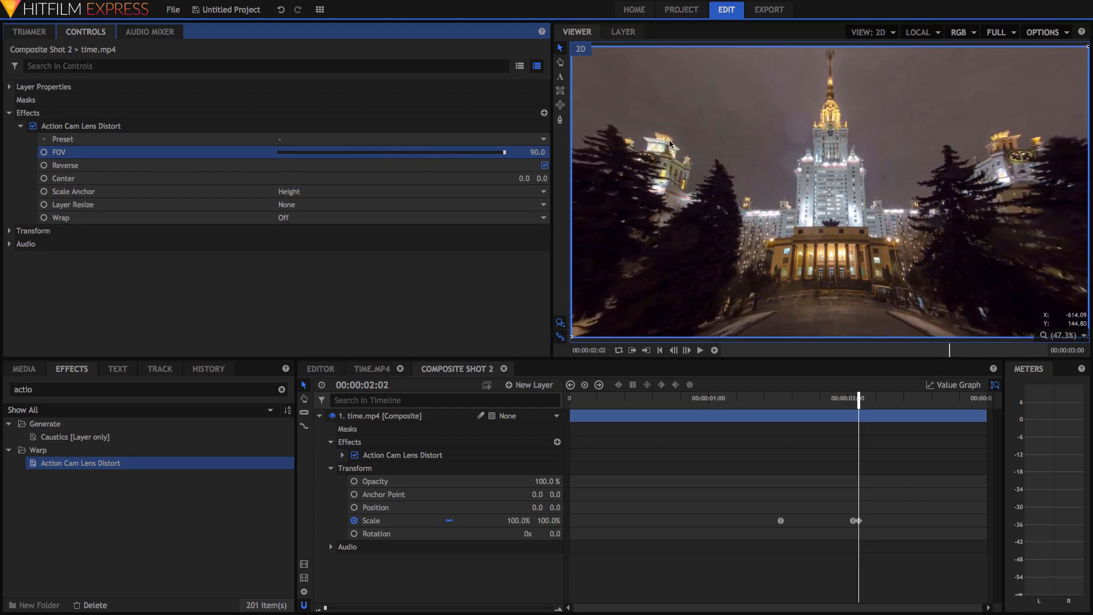
{"action": "left_click_drag", "start_coordinate": [505, 151], "coordinate": [414, 152]}
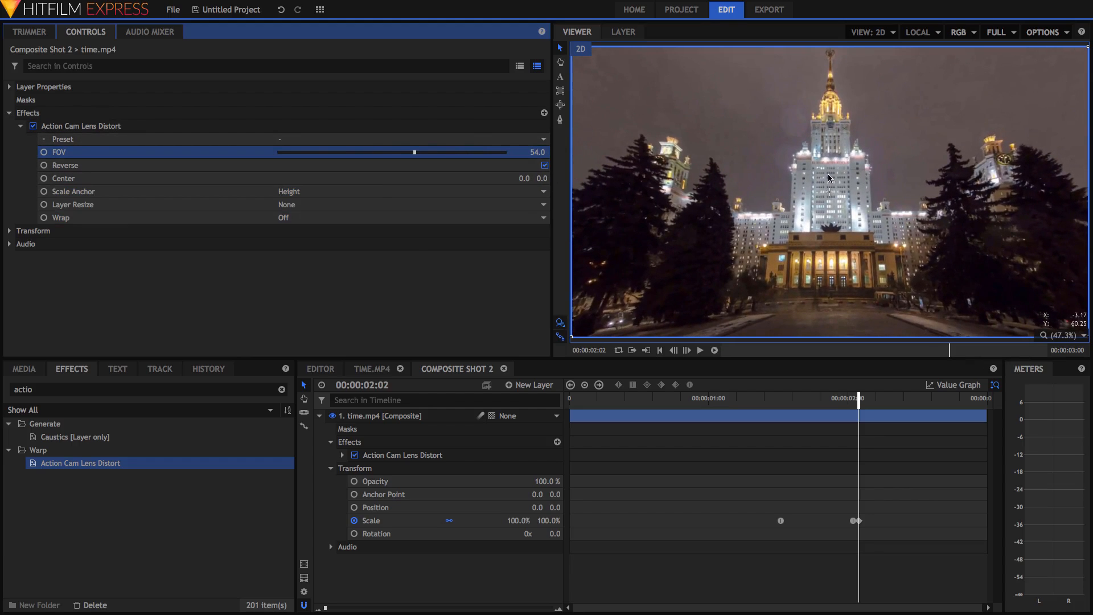
Set the lens distortion's Scale Anchor to Corner and its Wrap to Reflect
{"action": "left_click", "coordinate": [310, 191]}
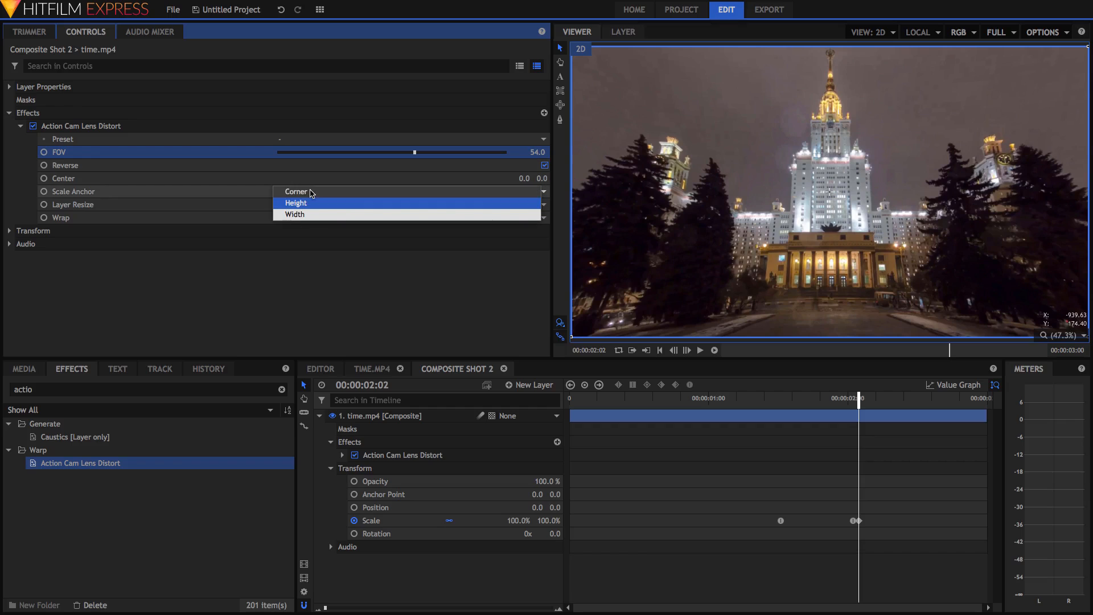
{"action": "left_click", "coordinate": [311, 192]}
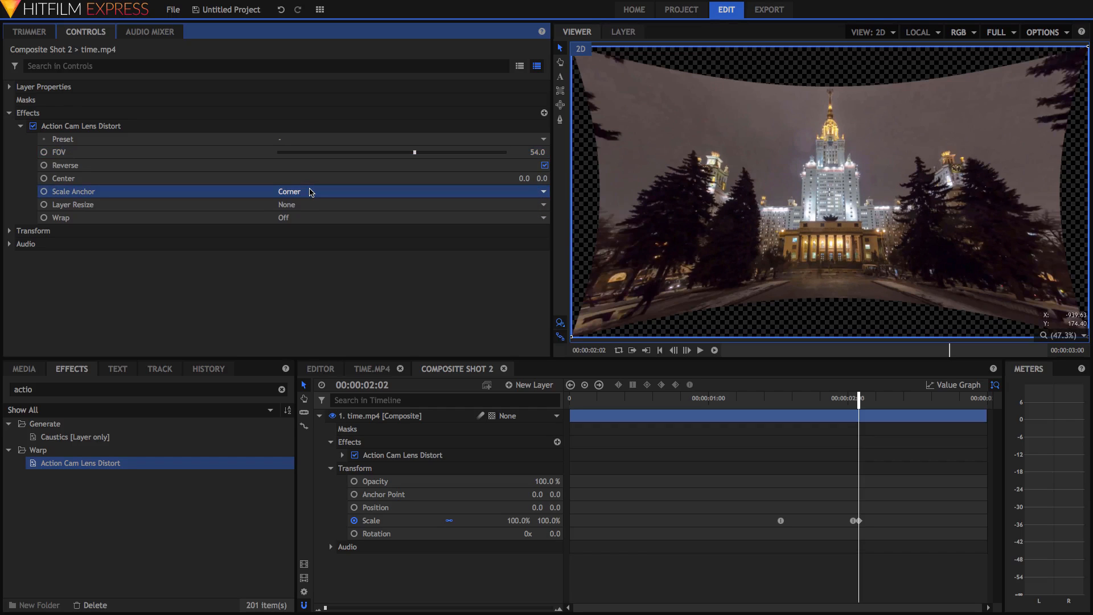
{"action": "left_click", "coordinate": [288, 220]}
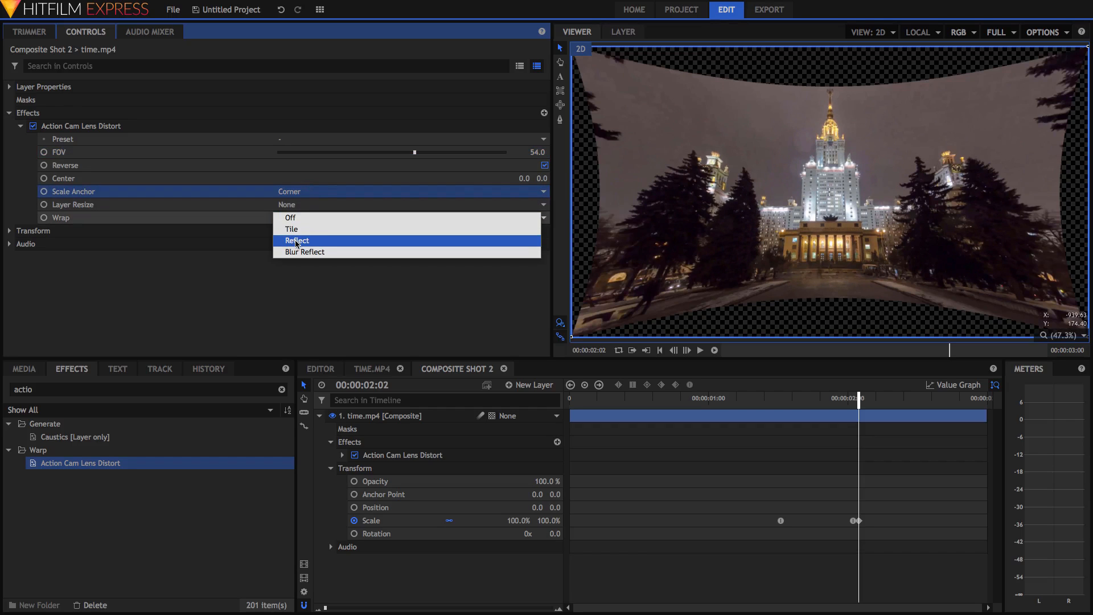
{"action": "left_click", "coordinate": [297, 242]}
Try an FOV of 72.0, return it to 0.0, and go back to the frame at 00:00:02:01
{"action": "left_click_drag", "start_coordinate": [414, 152], "coordinate": [460, 149]}
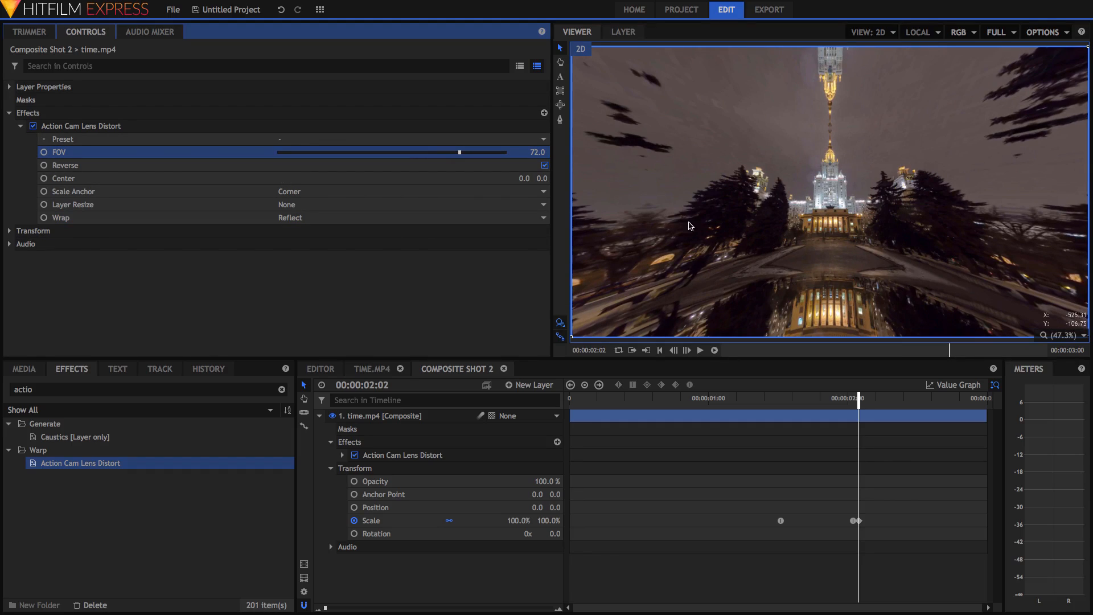
{"action": "key", "text": "ctrl+z"}
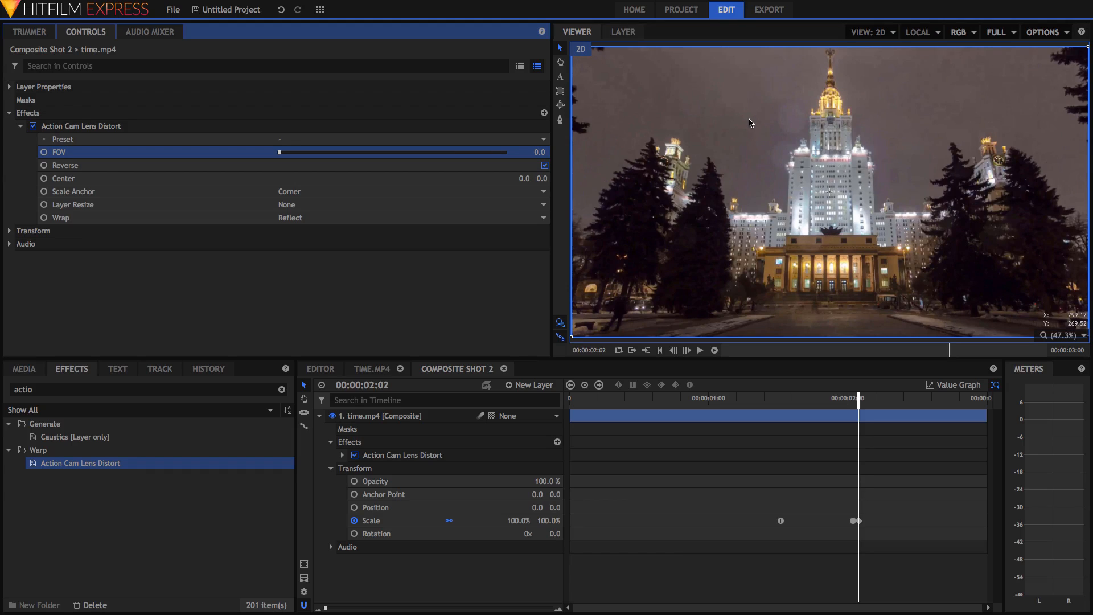
{"action": "key", "text": "Left"}
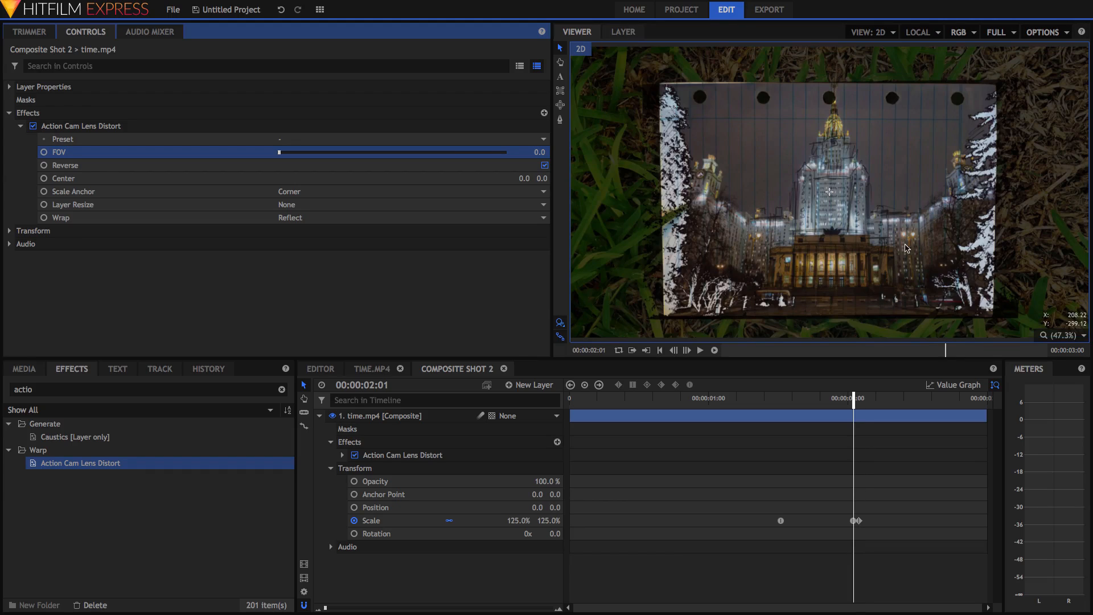
{"action": "key", "text": "Right"}
{"action": "key", "text": "Left"}
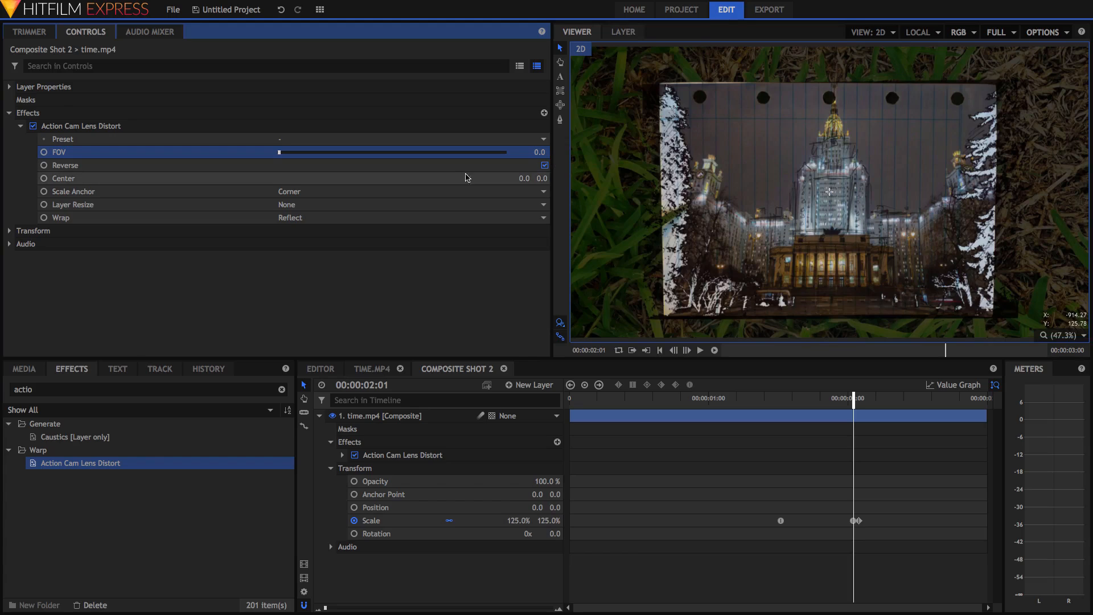
Keyframe the lens distortion's FOV at 0.0 on frame 00:00:02:01 and about 42.3 on 00:00:02:02, comparing the two frames
{"action": "left_click", "coordinate": [44, 152]}
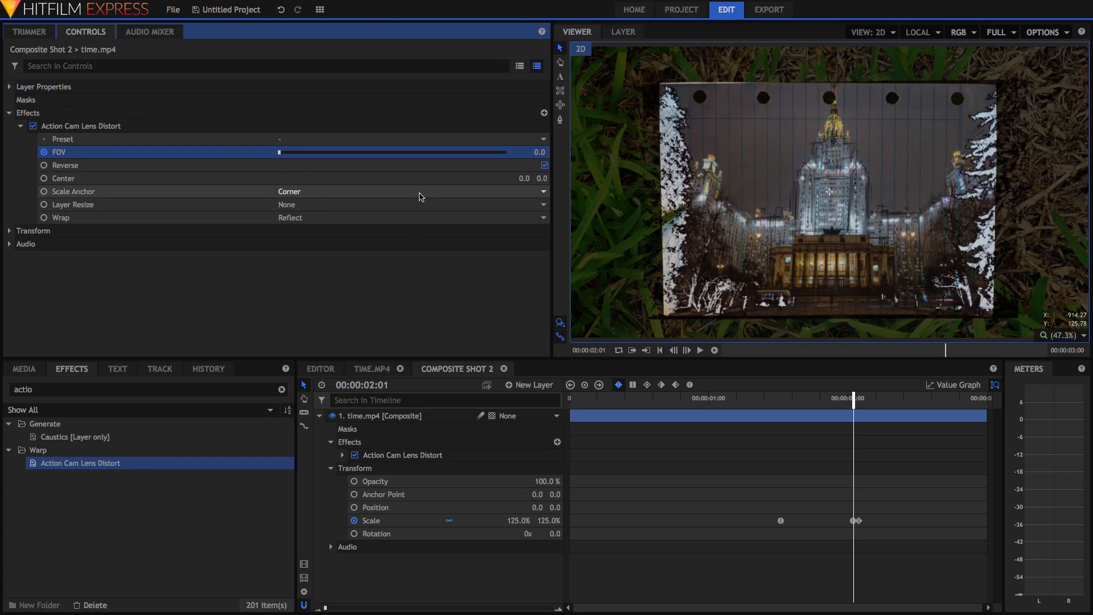
{"action": "key", "text": "Right"}
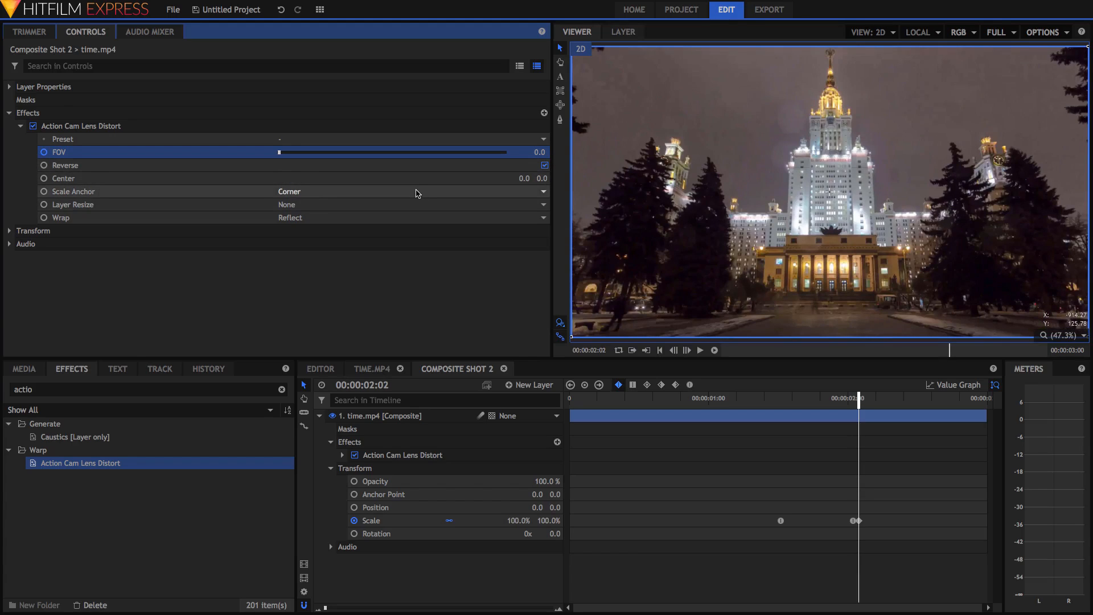
{"action": "left_click_drag", "start_coordinate": [280, 152], "coordinate": [387, 149]}
{"action": "key", "text": "Left"}
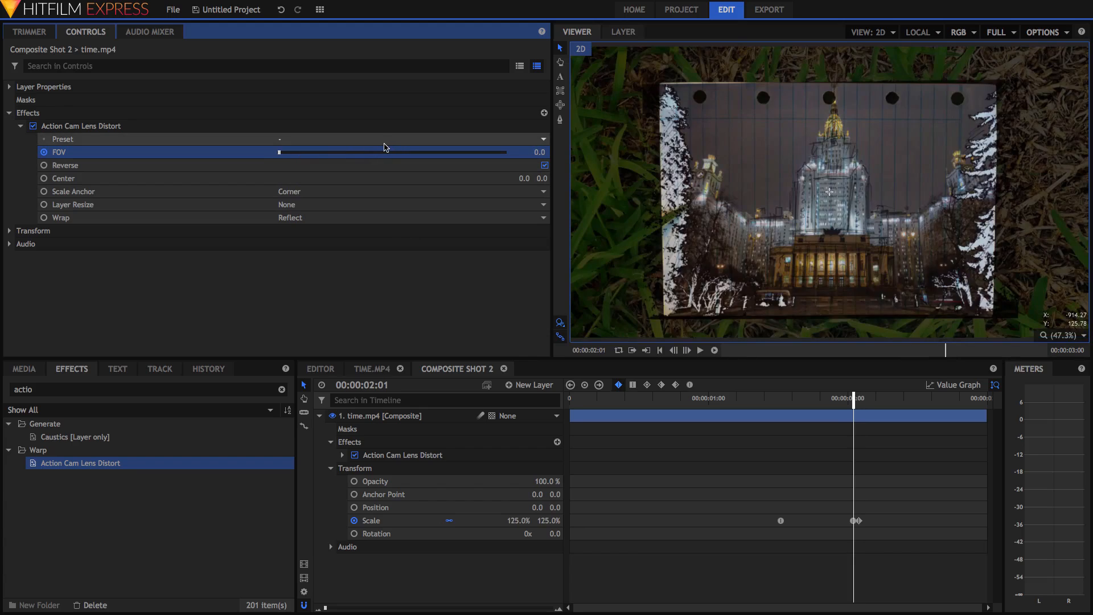
{"action": "key", "text": "Right"}
{"action": "key", "text": "Left"}
{"action": "key", "text": "Right"}
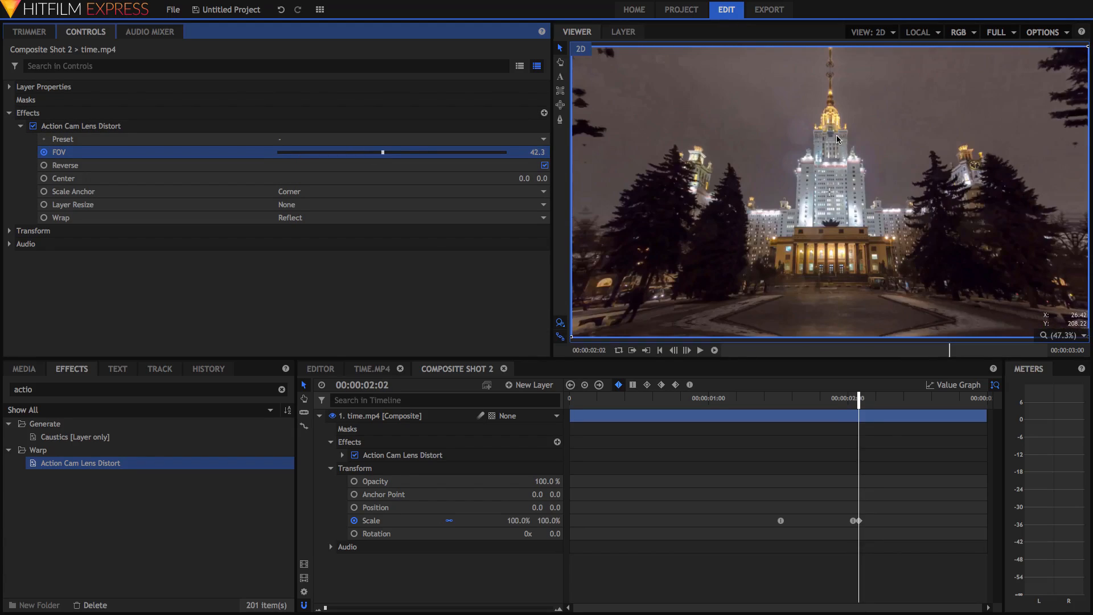
{"action": "key", "text": "Left"}
{"action": "key", "text": "Right"}
{"action": "key", "text": "Left"}
{"action": "key", "text": "Right"}
{"action": "key", "text": "Left"}
Keyframe the lens distortion's FOV at 0.0 on frame 00:00:02:07
{"action": "key", "text": "Right"}
{"action": "key", "text": "Right"}
{"action": "key", "text": "Right"}
{"action": "key", "text": "Right"}
{"action": "key", "text": "Right"}
{"action": "key", "text": "Right"}
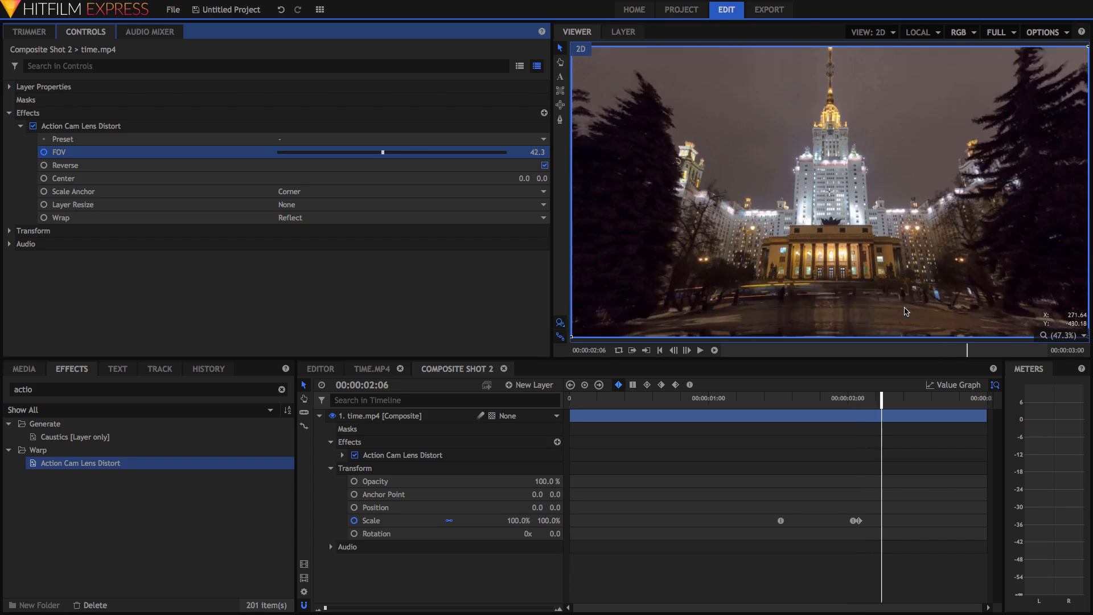
{"action": "left_click_drag", "start_coordinate": [378, 154], "coordinate": [262, 155]}
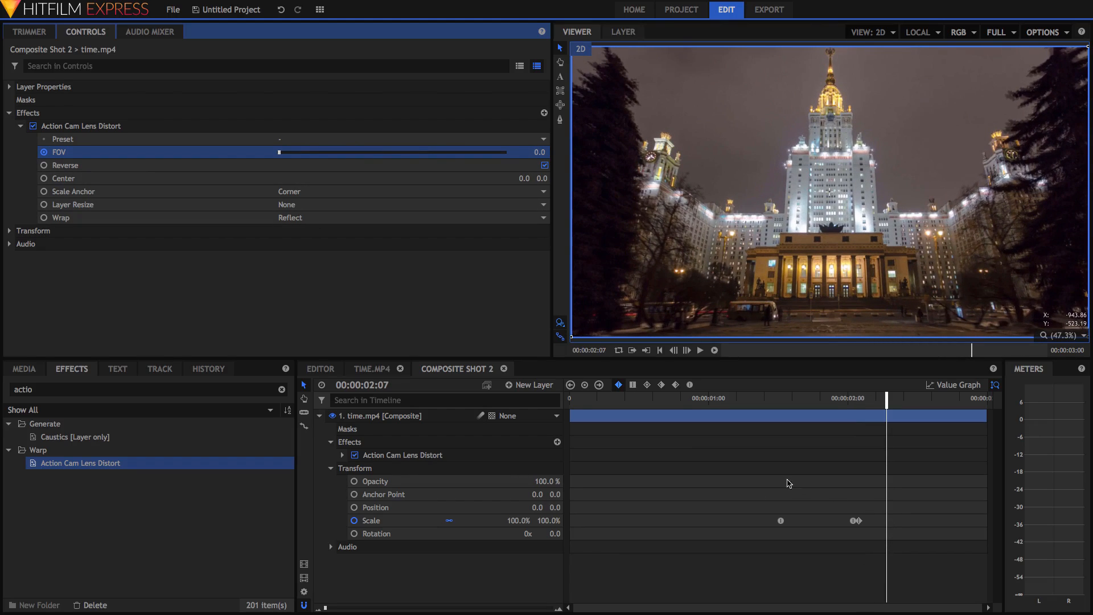
Give the FOV keyframes eased Bezier interpolation in the Value Graph and preview the distortion transition
{"action": "left_click", "coordinate": [343, 455]}
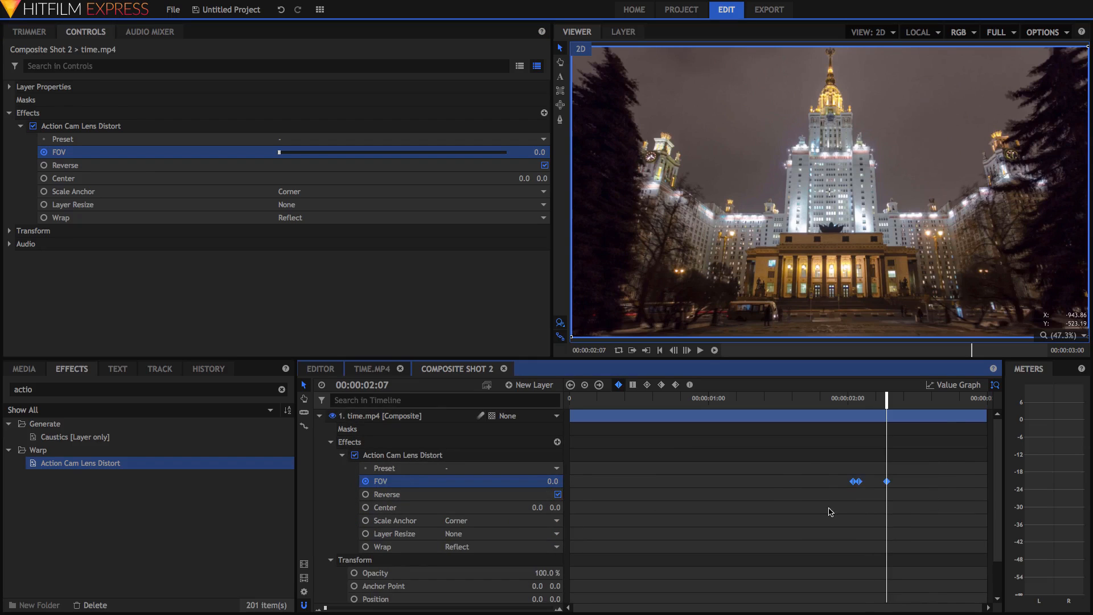
{"action": "left_click", "coordinate": [957, 385]}
{"action": "left_click", "coordinate": [690, 384]}
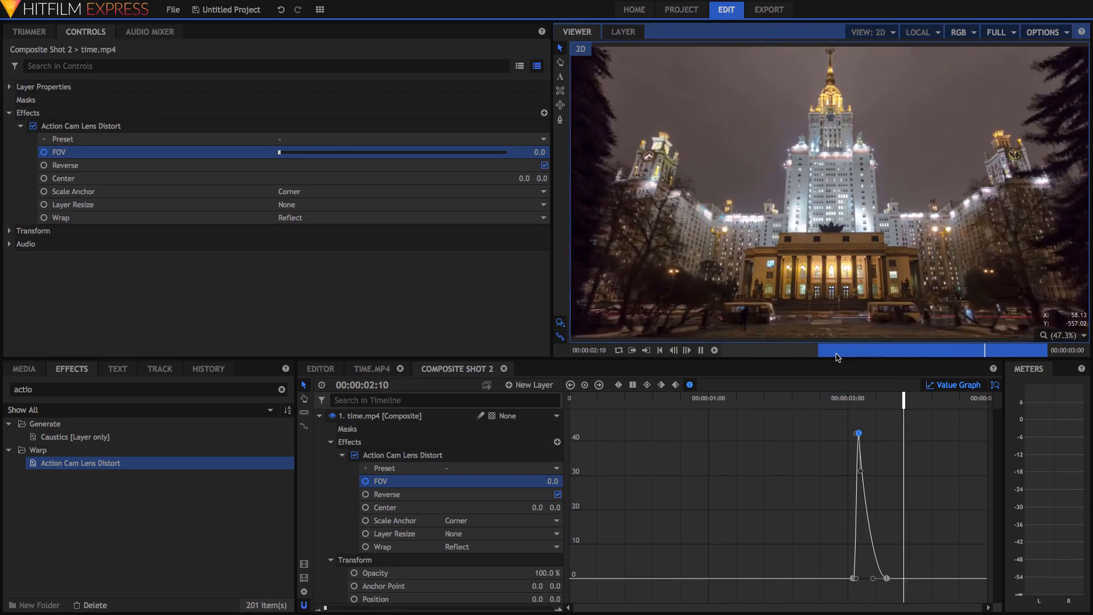
{"action": "mouse_move", "coordinate": [935, 347]}
{"action": "left_mouse_down"}
{"action": "mouse_move", "coordinate": [964, 354]}
{"action": "mouse_move", "coordinate": [1044, 337]}
{"action": "left_mouse_up"}
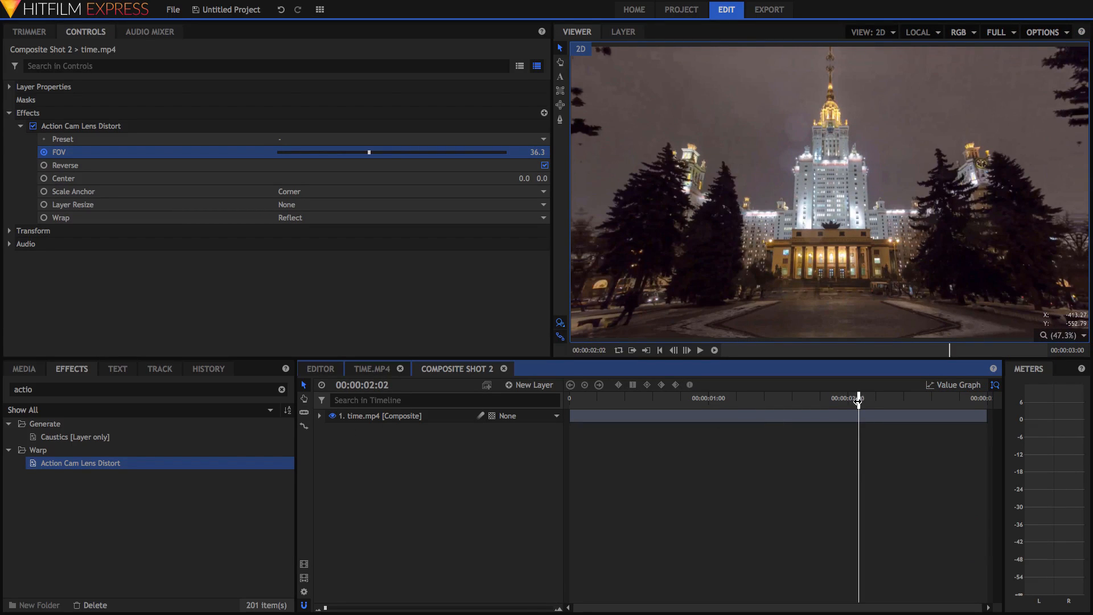
Compare the frames at the cut, park the playhead at 00:00:02:02, and add a Grade layer above time.mp4
{"action": "mouse_move", "coordinate": [858, 401]}
{"action": "left_mouse_down"}
{"action": "mouse_move", "coordinate": [847, 401]}
{"action": "mouse_move", "coordinate": [859, 401]}
{"action": "left_mouse_up"}
{"action": "left_click_drag", "start_coordinate": [858, 402], "coordinate": [854, 400]}
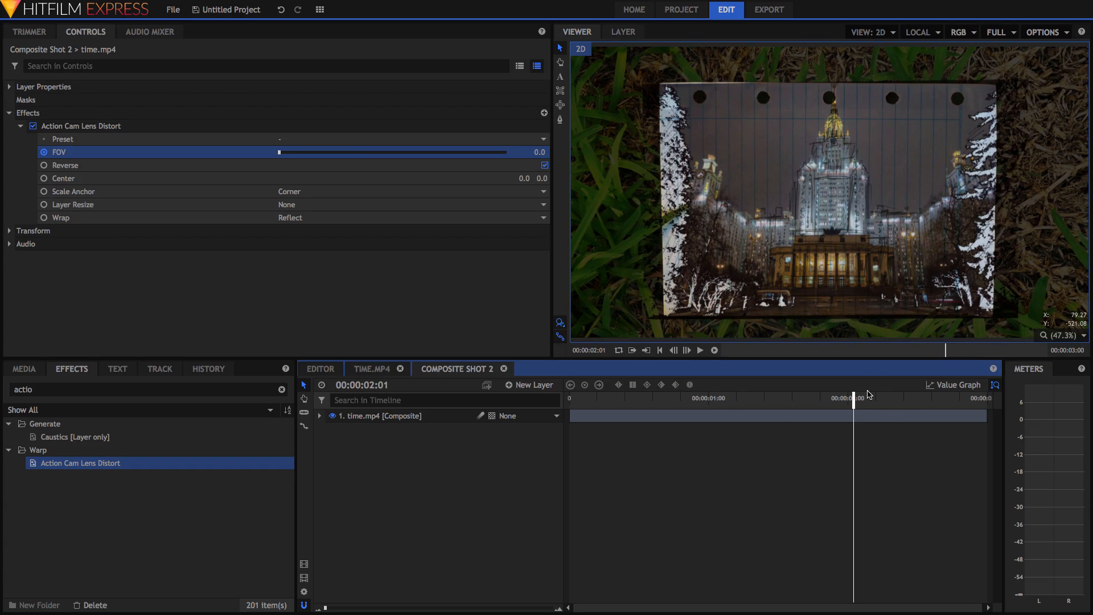
{"action": "left_click", "coordinate": [859, 401]}
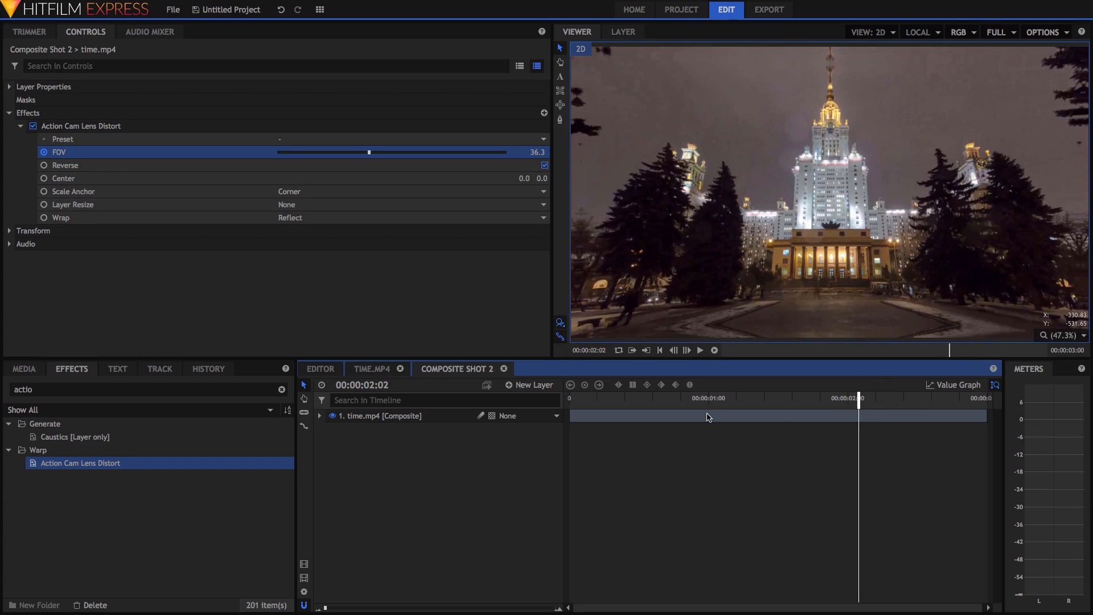
{"action": "left_click", "coordinate": [544, 391]}
{"action": "left_click", "coordinate": [540, 425]}
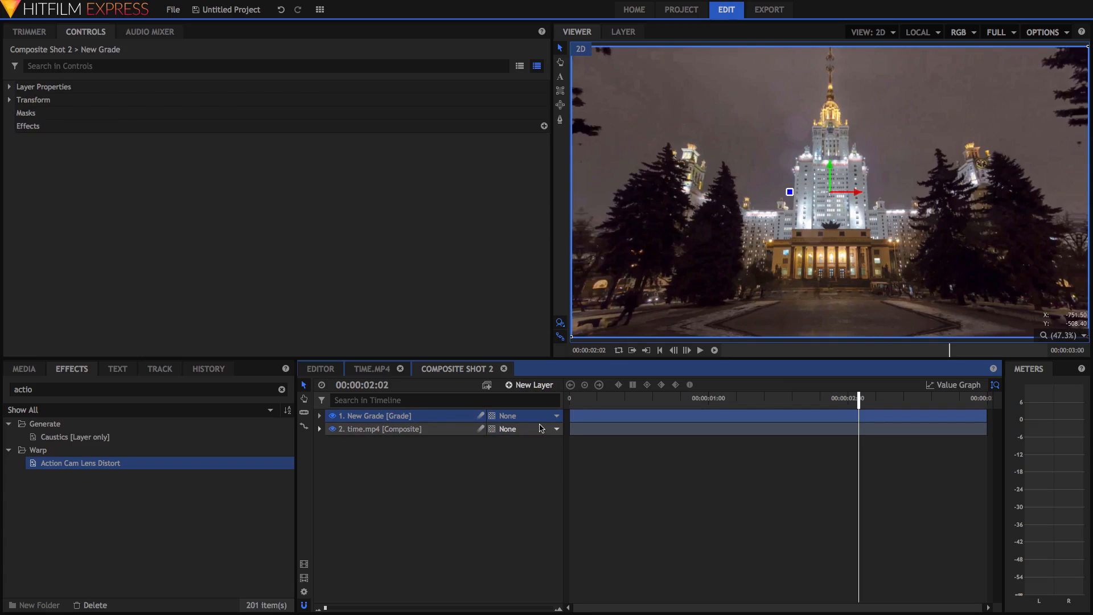
Search the effects for "bright" and apply Brightness & Contrast to the New Grade layer
{"action": "left_click", "coordinate": [134, 393]}
{"action": "double_click", "coordinate": [135, 392]}
{"action": "type", "text": "bri"}
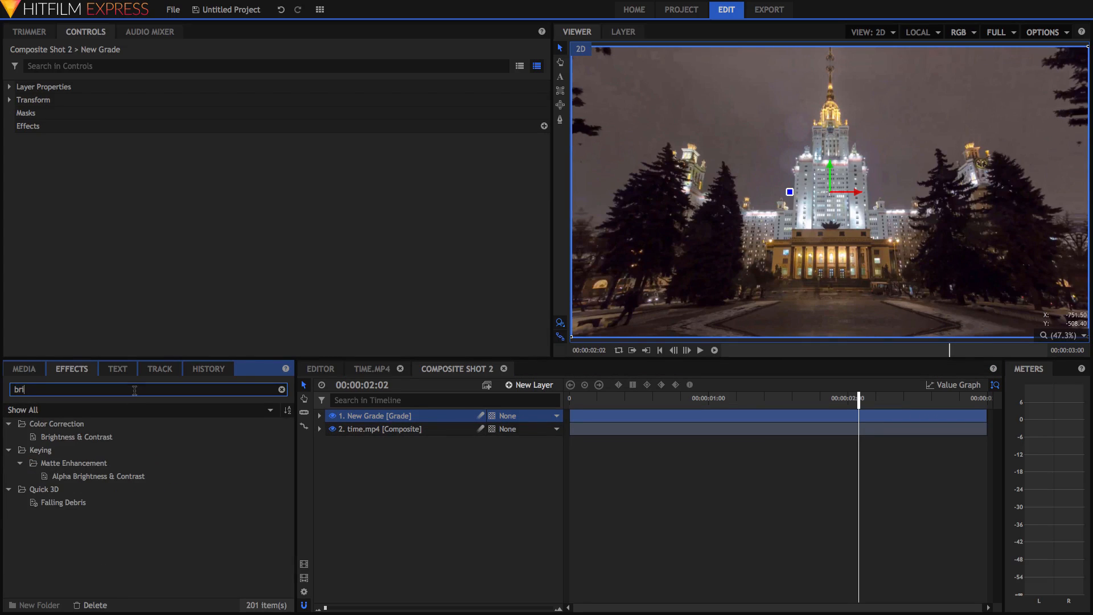
{"action": "type", "text": "ght"}
{"action": "left_click_drag", "start_coordinate": [115, 437], "coordinate": [365, 414]}
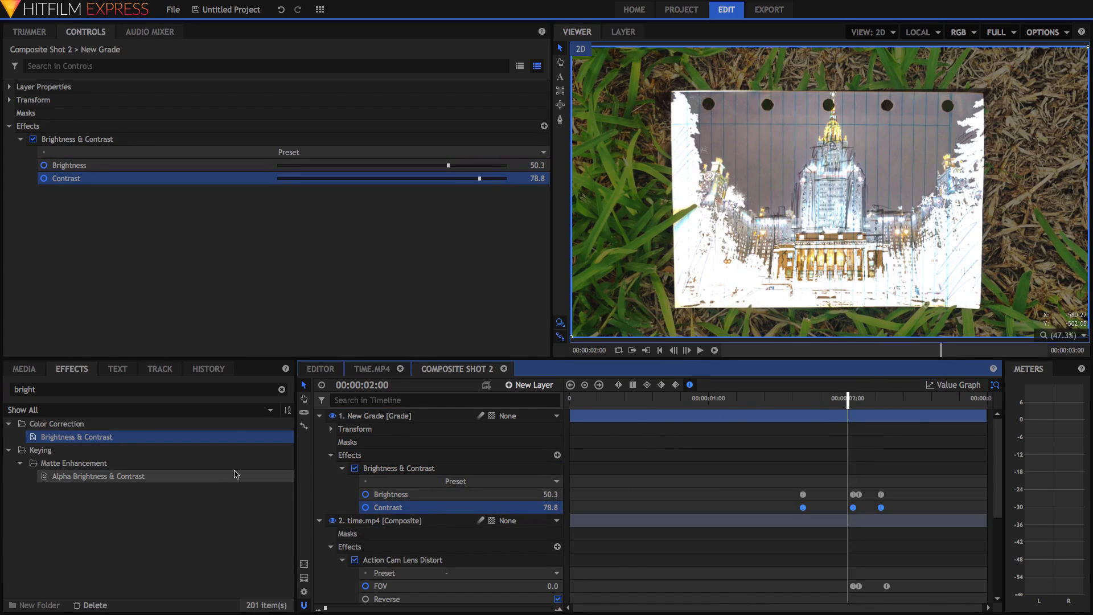
Search the effects for "zoom" and add Zoom Blur to the New Grade layer above Brightness & Contrast
{"action": "double_click", "coordinate": [181, 390]}
{"action": "type", "text": "zoom"}
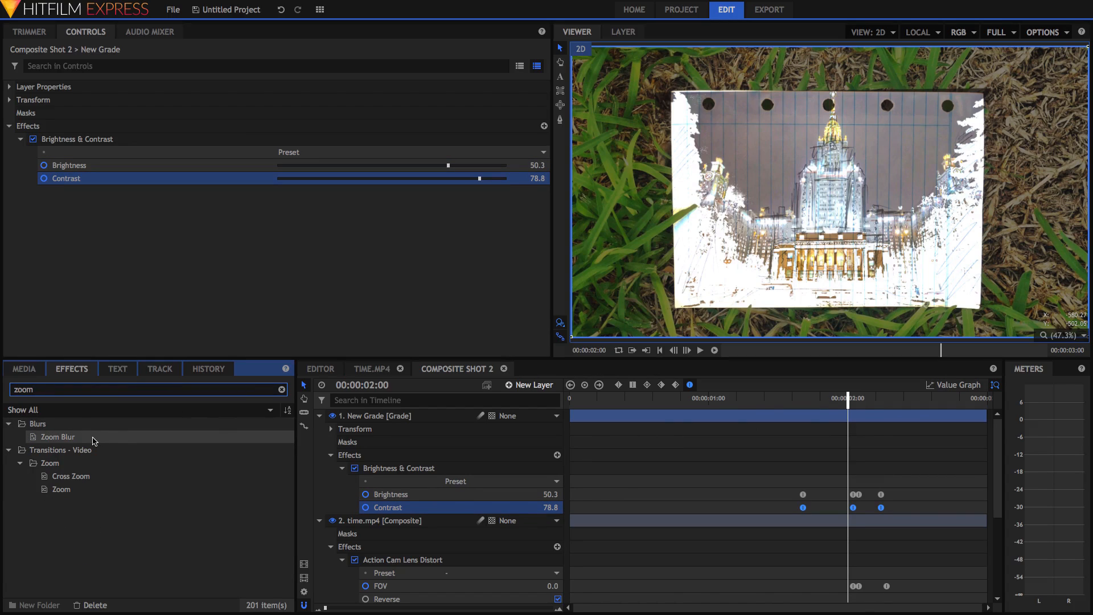
{"action": "left_click_drag", "start_coordinate": [95, 441], "coordinate": [389, 469]}
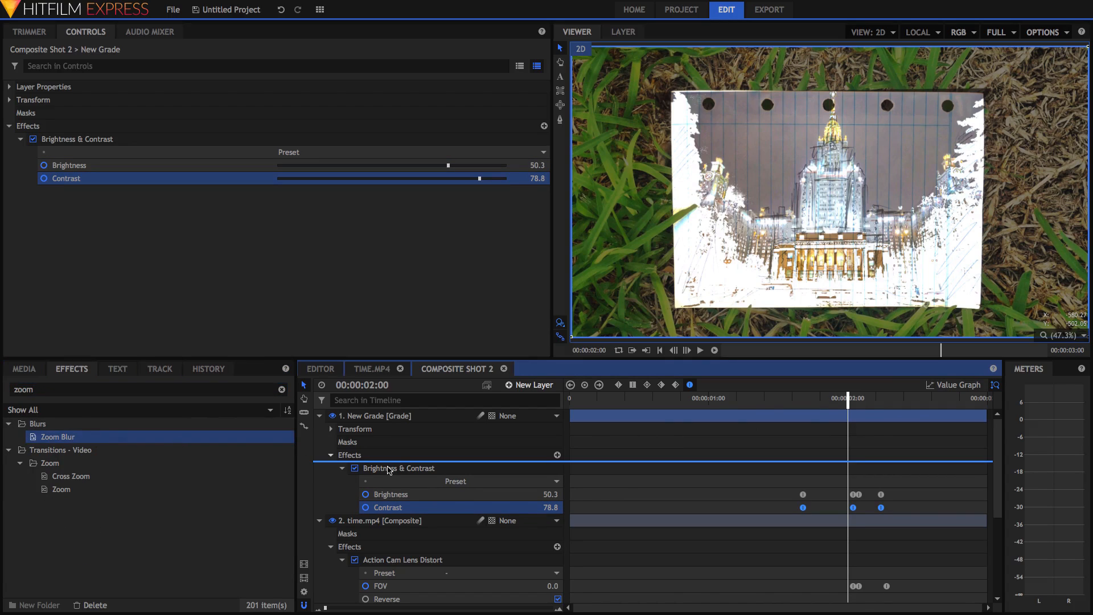
{"action": "left_click_drag", "start_coordinate": [390, 470], "coordinate": [389, 469]}
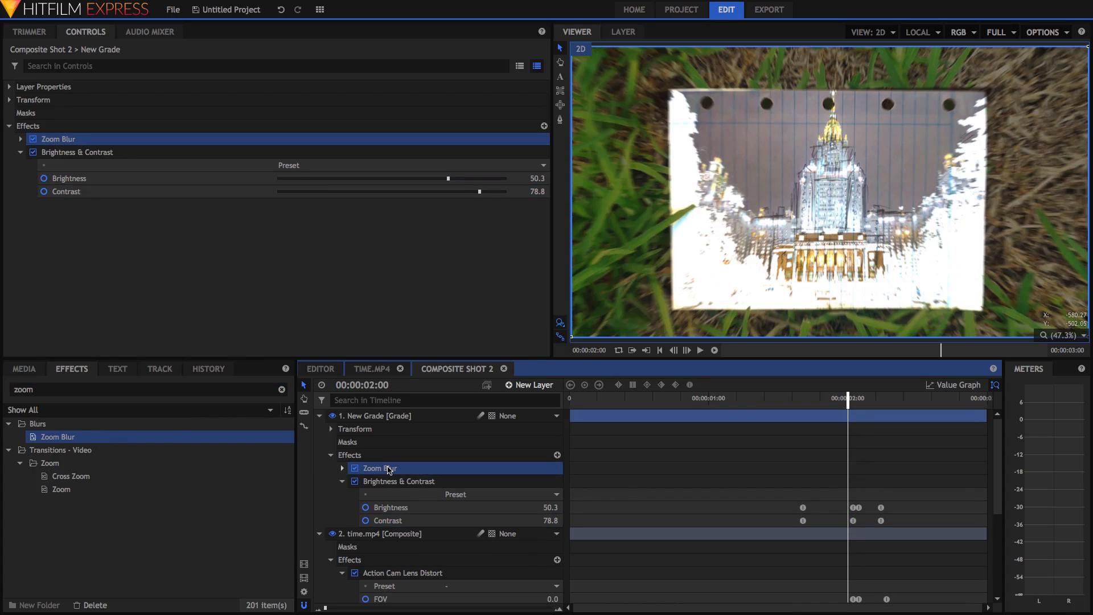